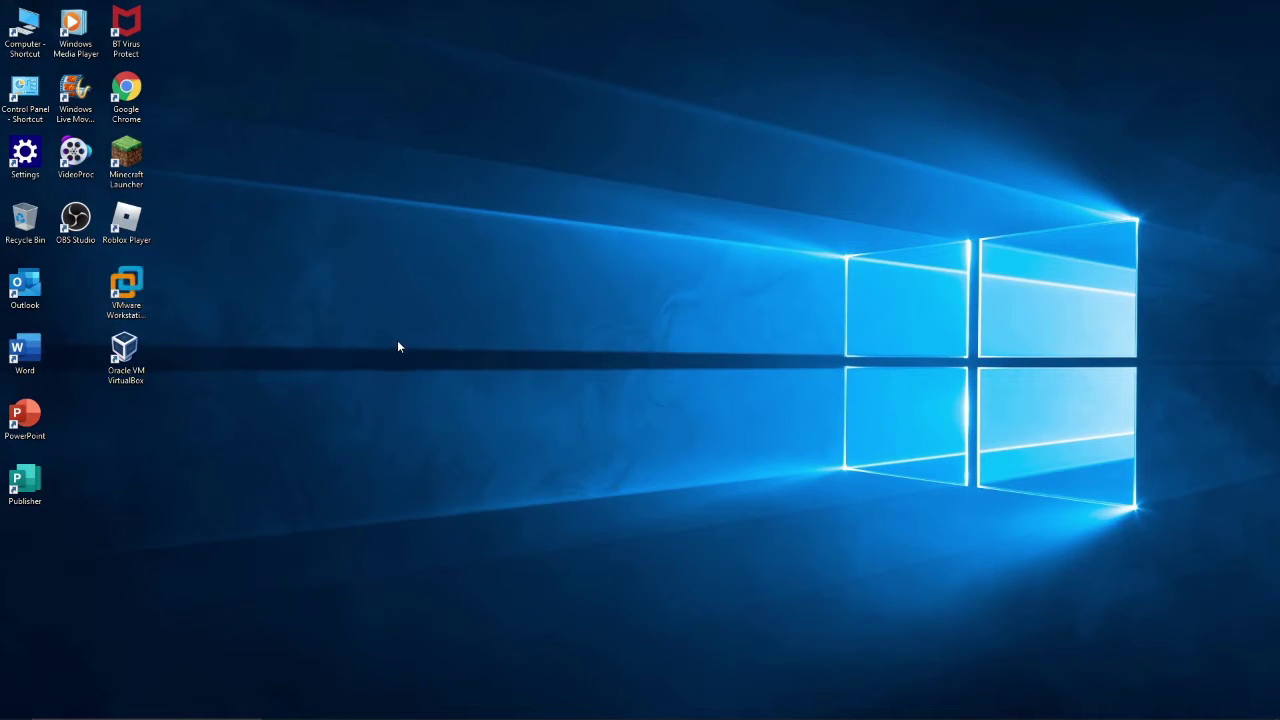
left_click(126, 290)
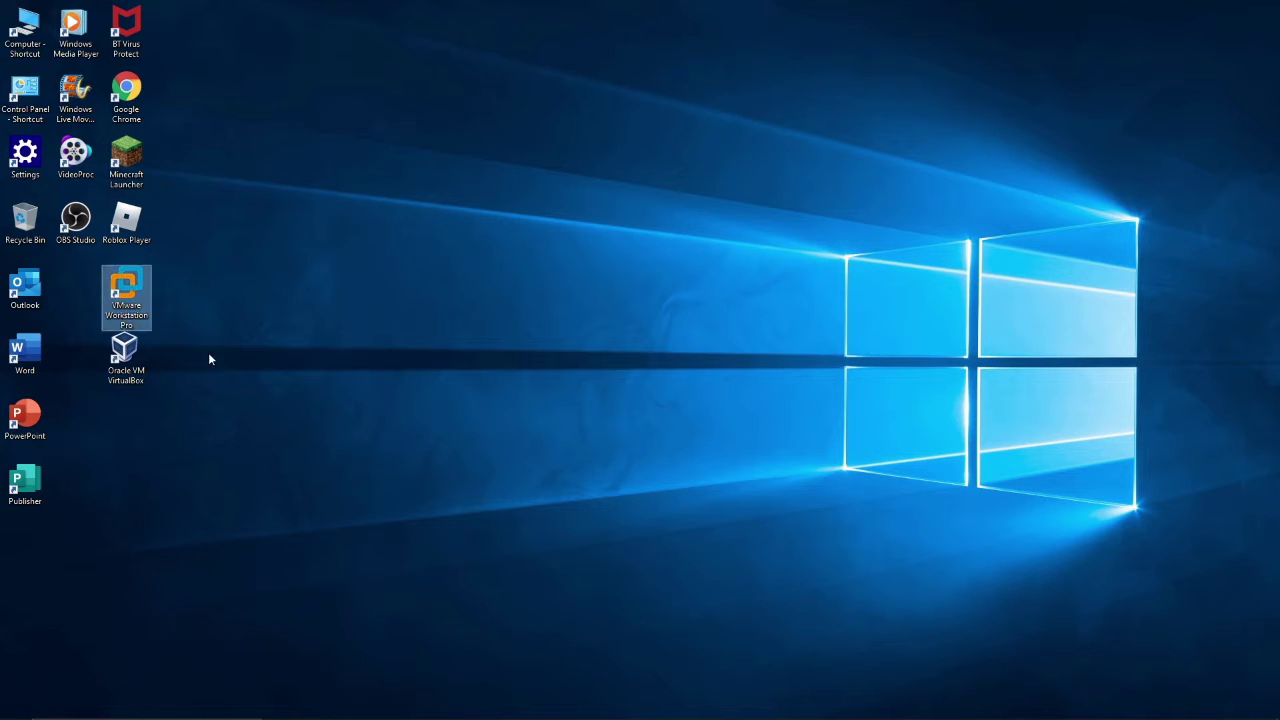
key("Down")
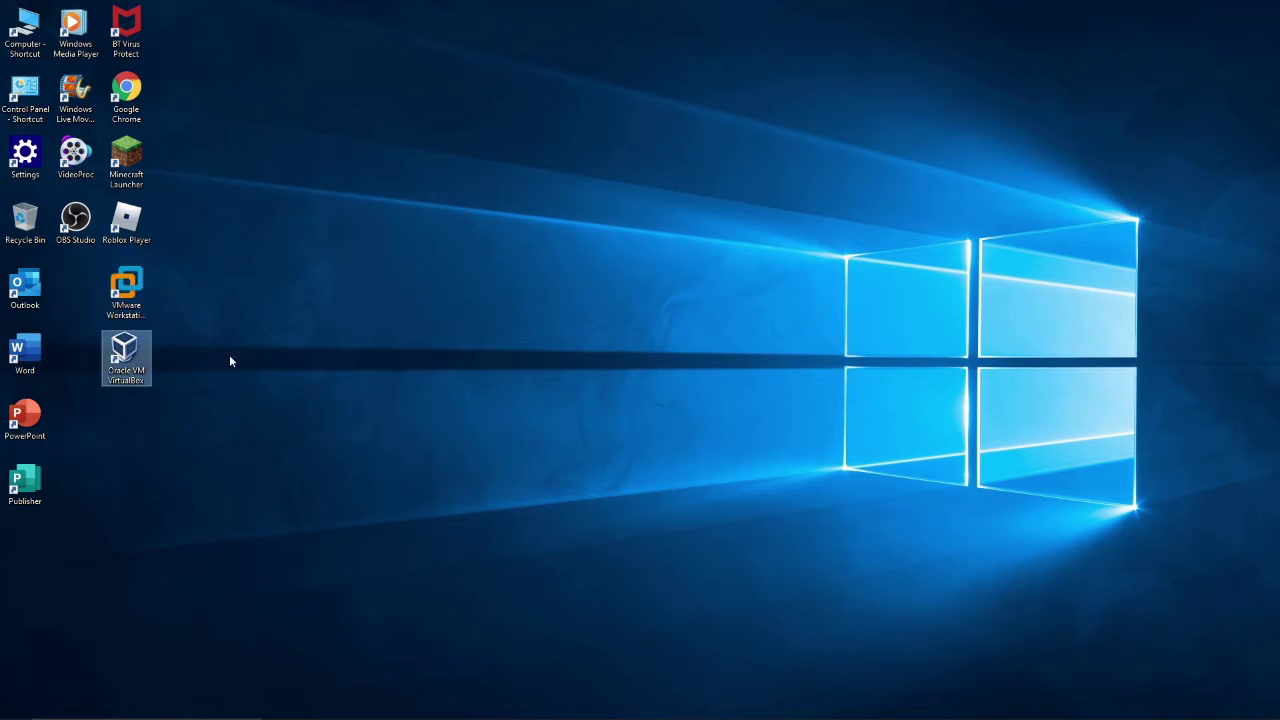
left_click(341, 560)
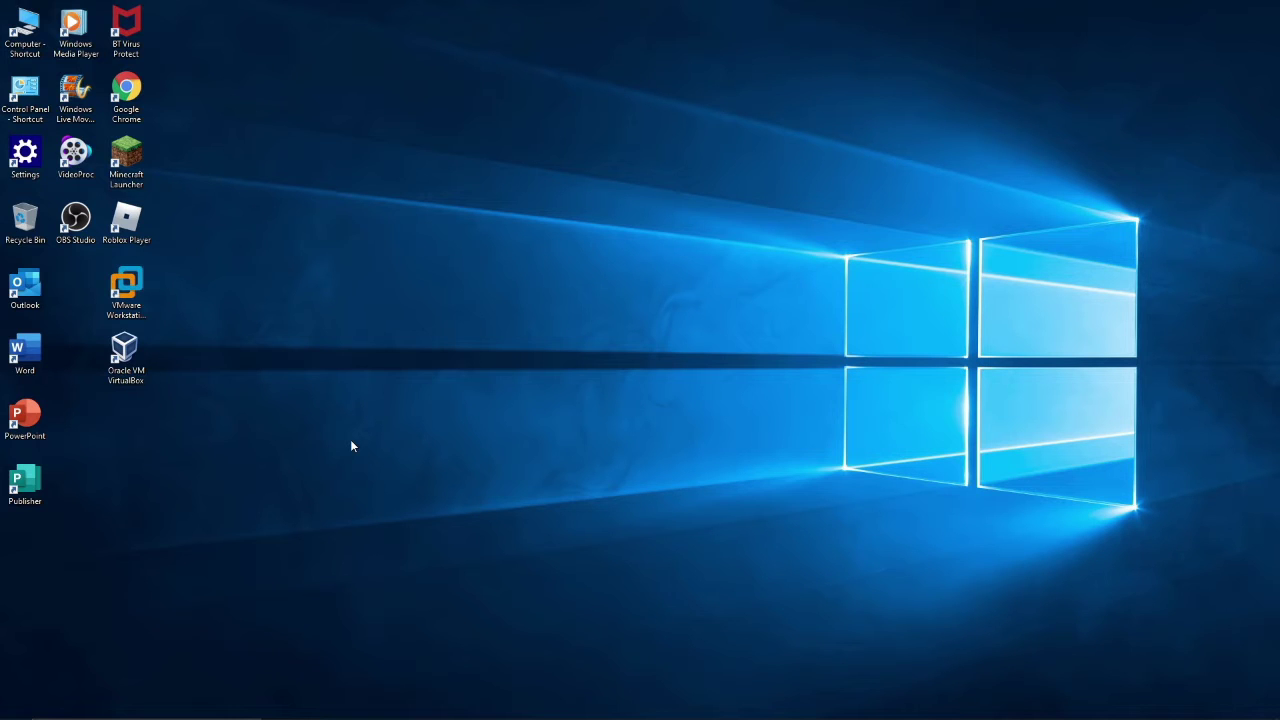
- Launch VMware Workstation Pro from its desktop shortcut and minimise its window
left_click(126, 292)
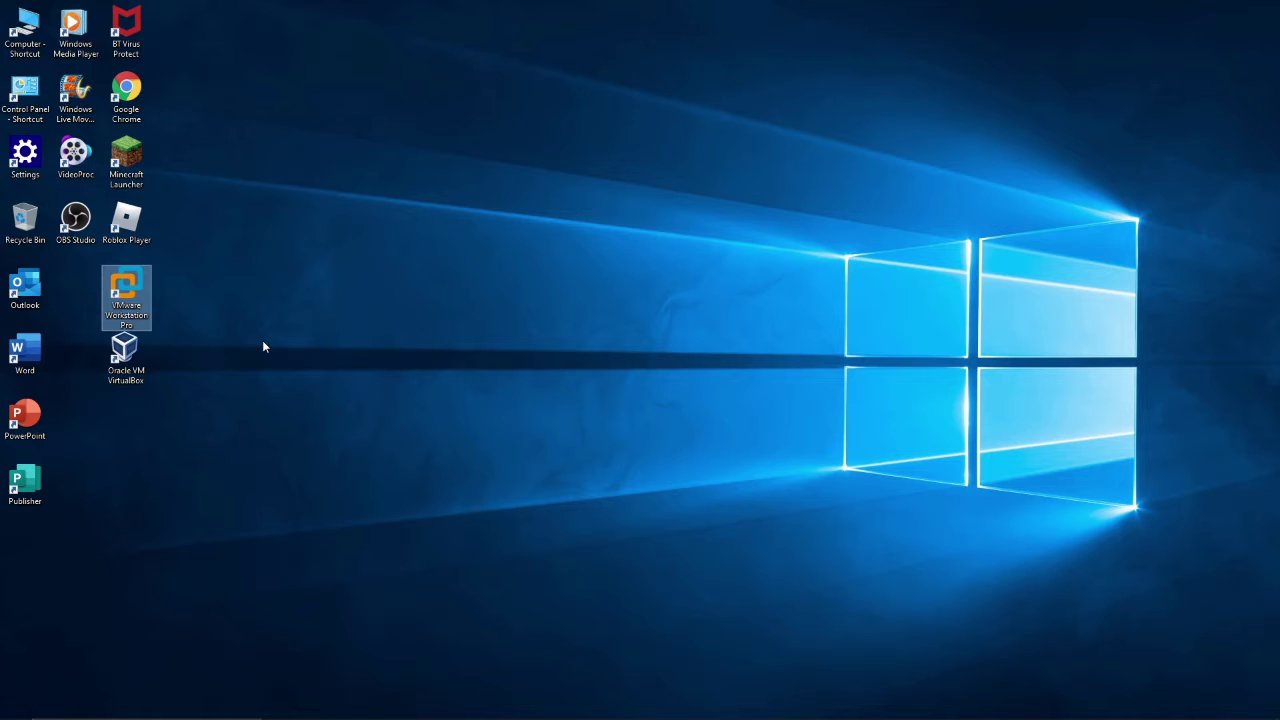
key("Return")
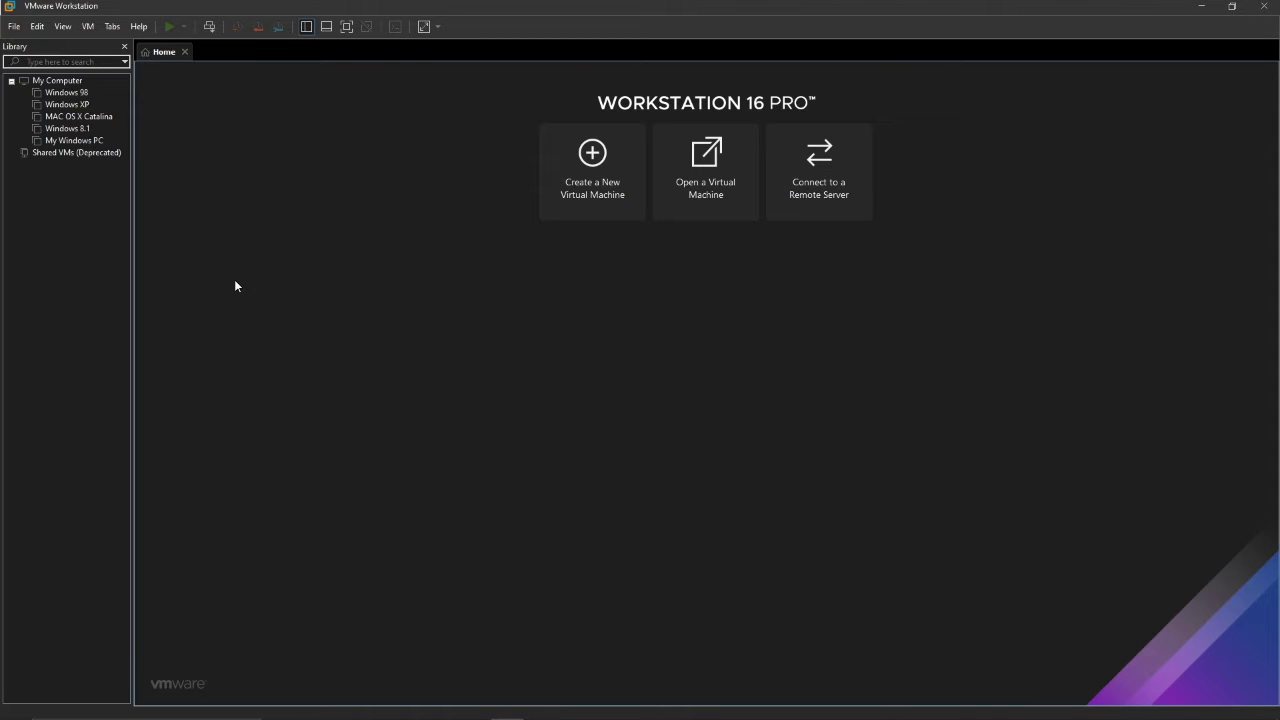
left_click(1201, 6)
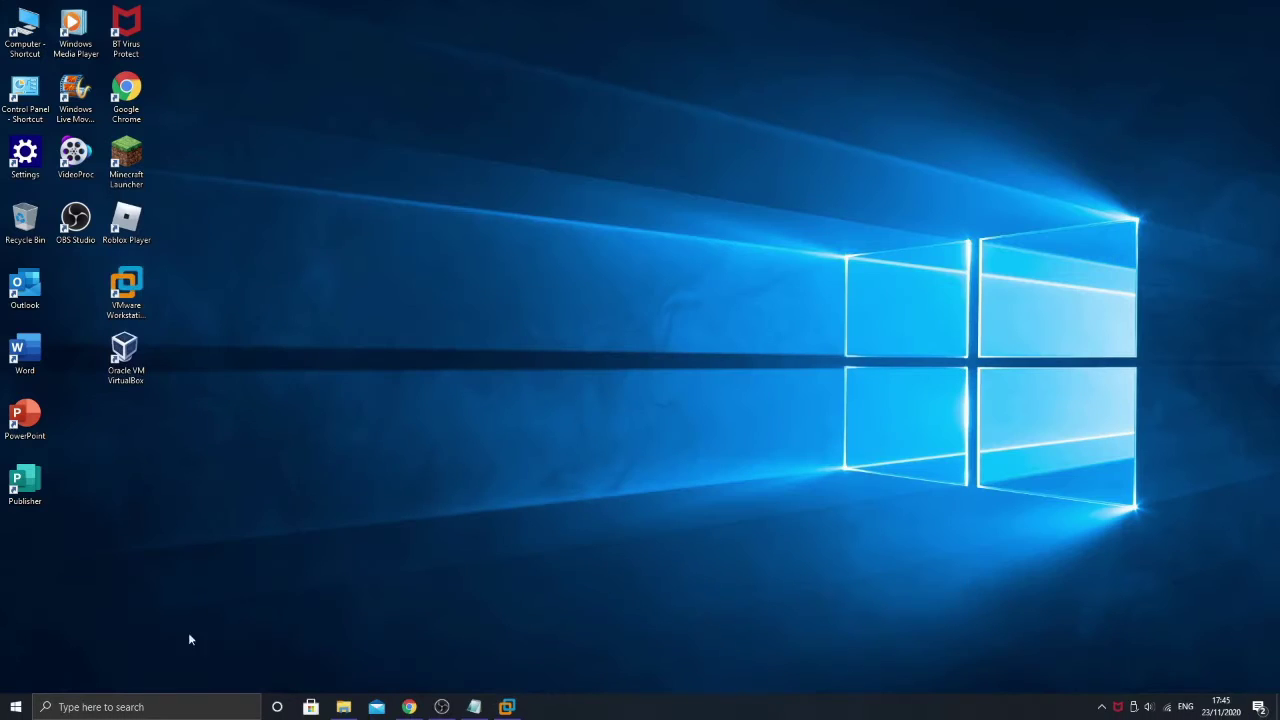
left_click_drag(362, 626, 441, 420)
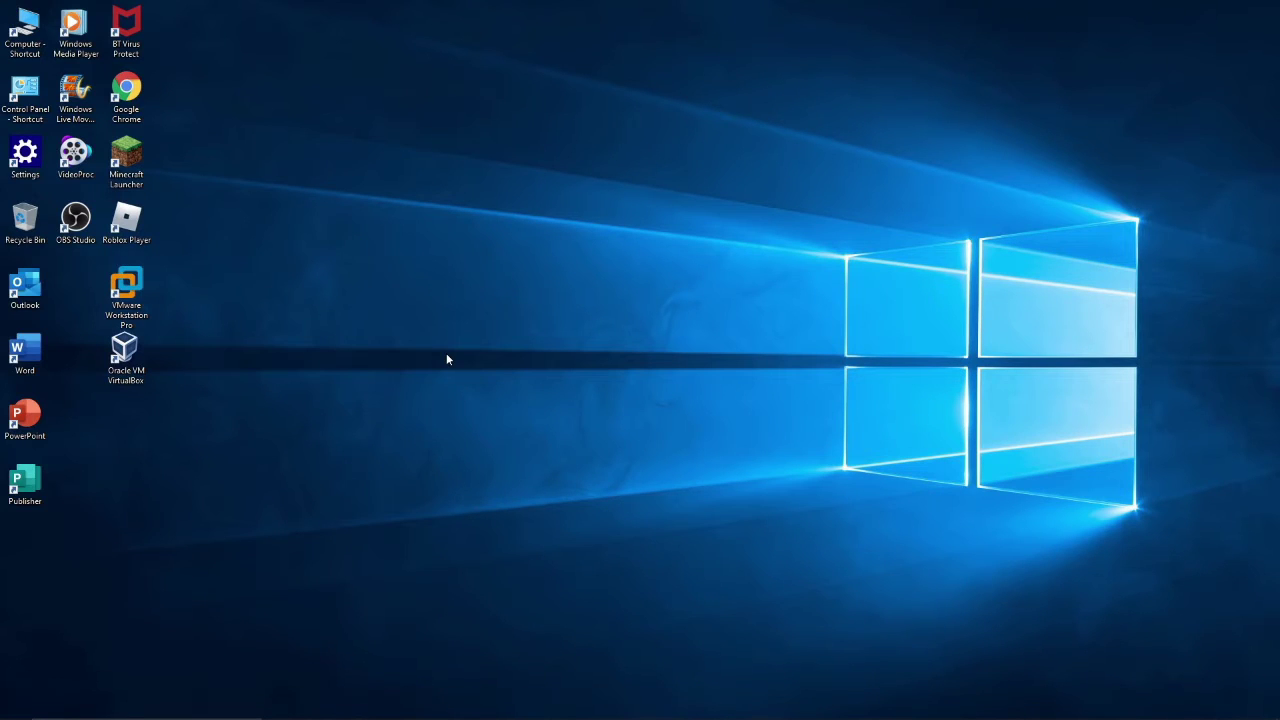
- Run winver to check the installed Windows version, and close the About Windows dialog
key("super+r")
type("wi")
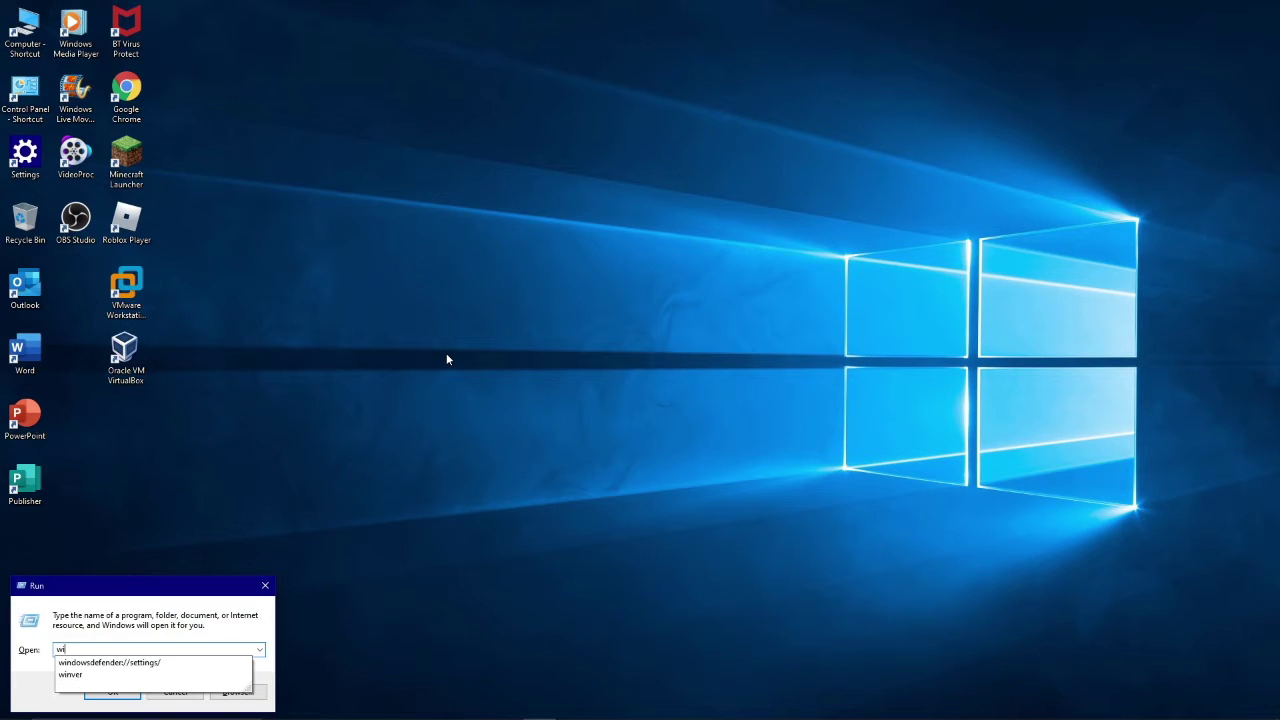
type("nver")
key("Return")
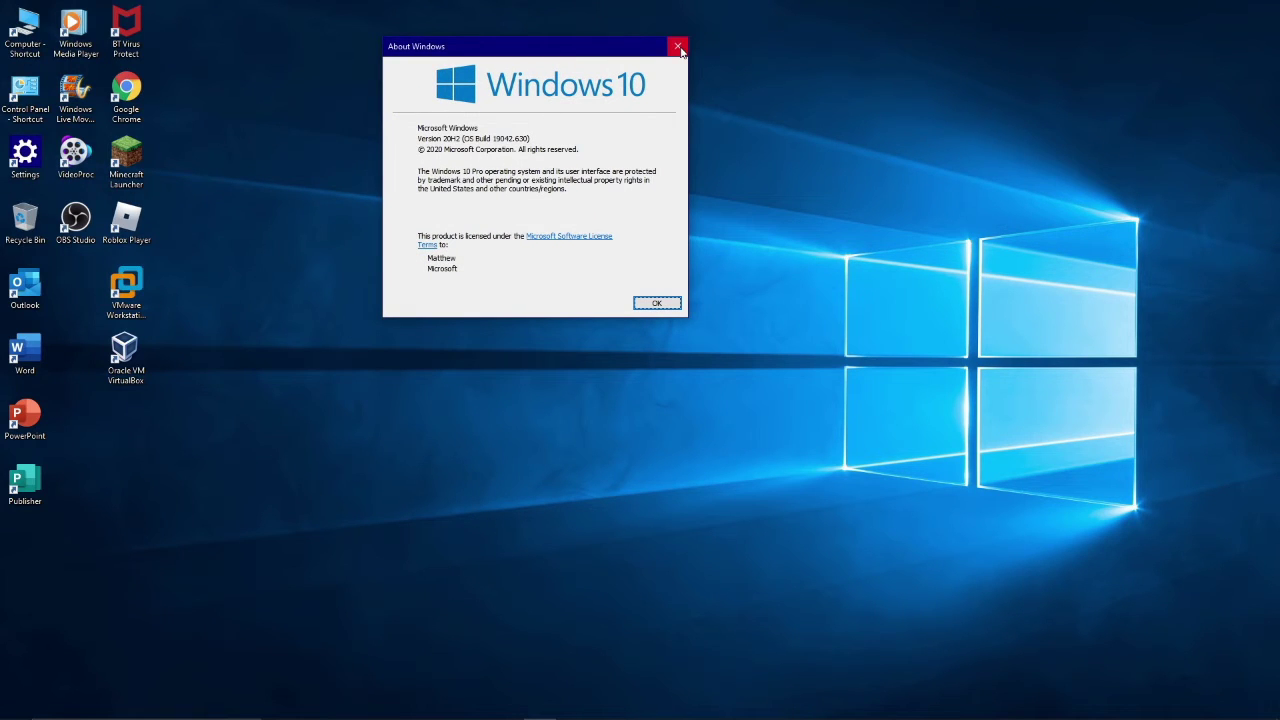
left_click(680, 49)
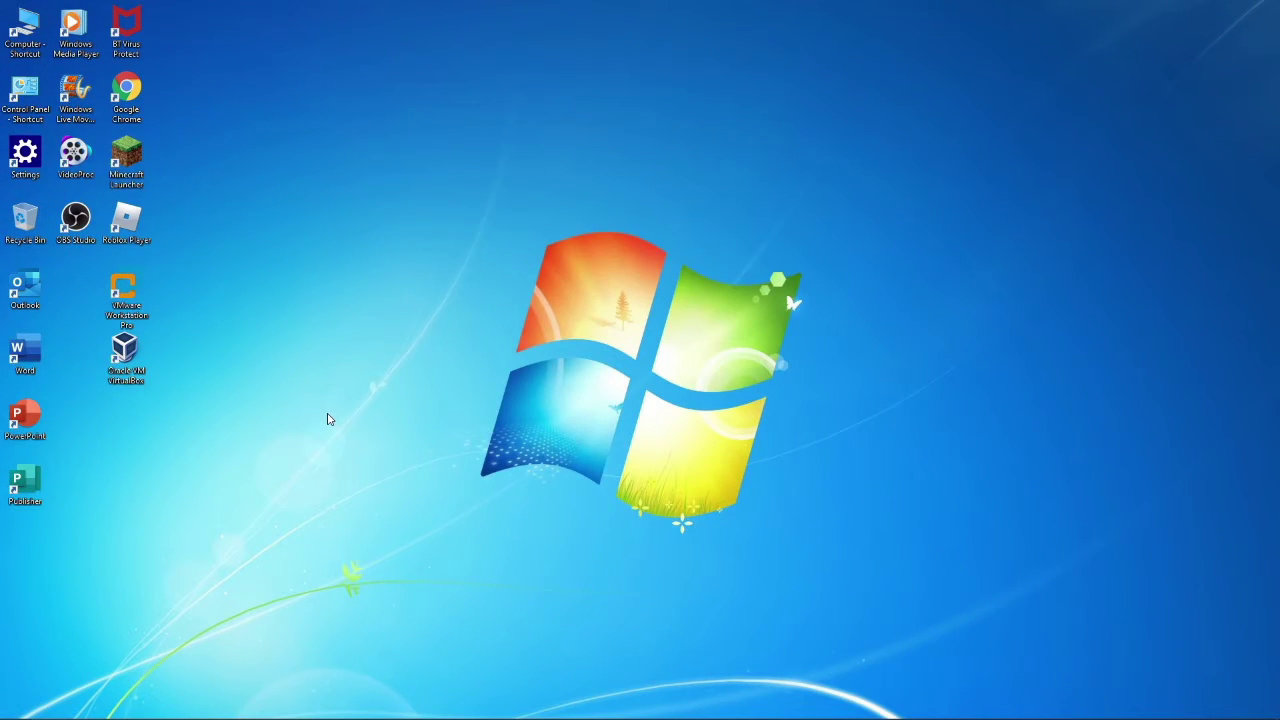
- Check the computer's CPU and memory performance details in Task Manager and close it
key("ctrl+shift+Escape")
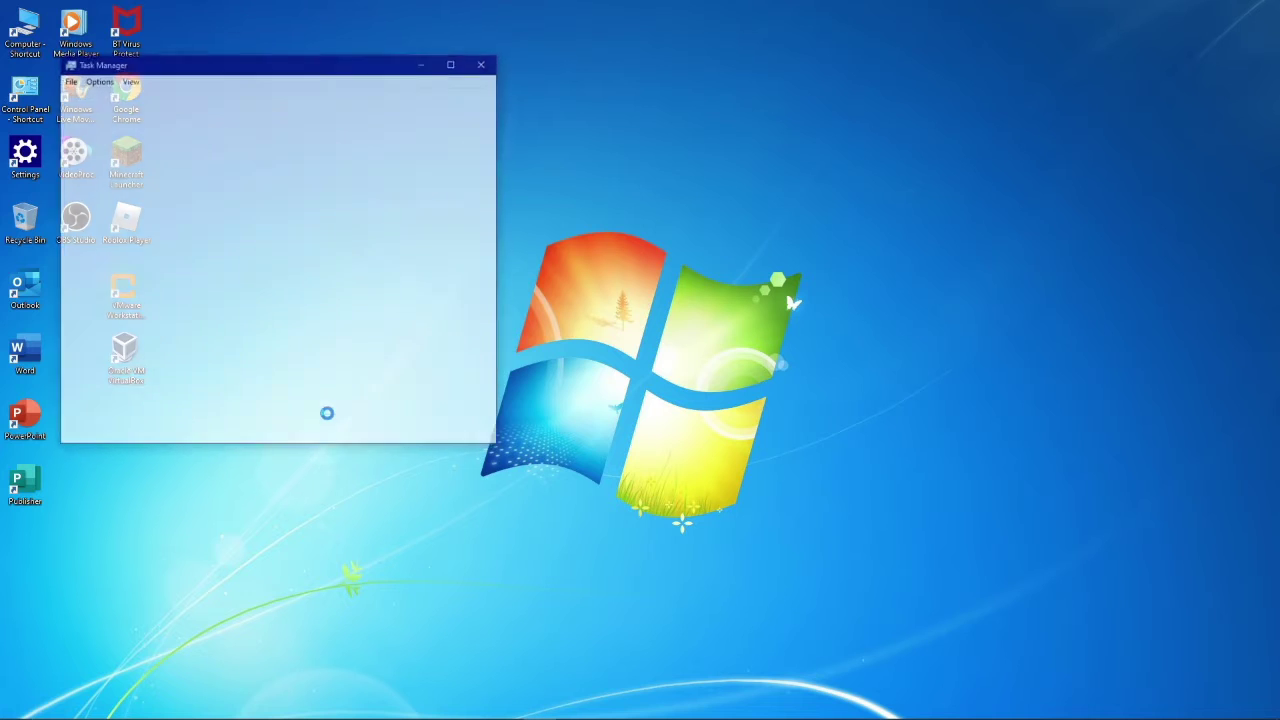
left_click(143, 95)
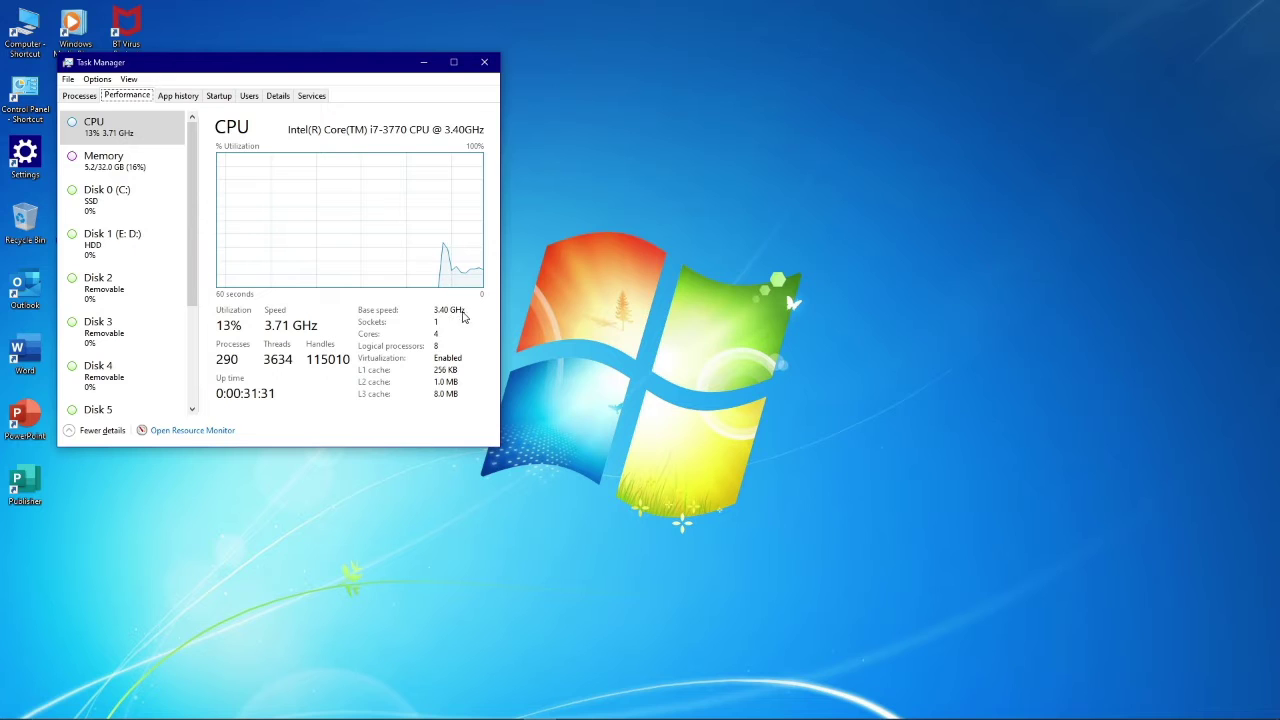
left_click(130, 163)
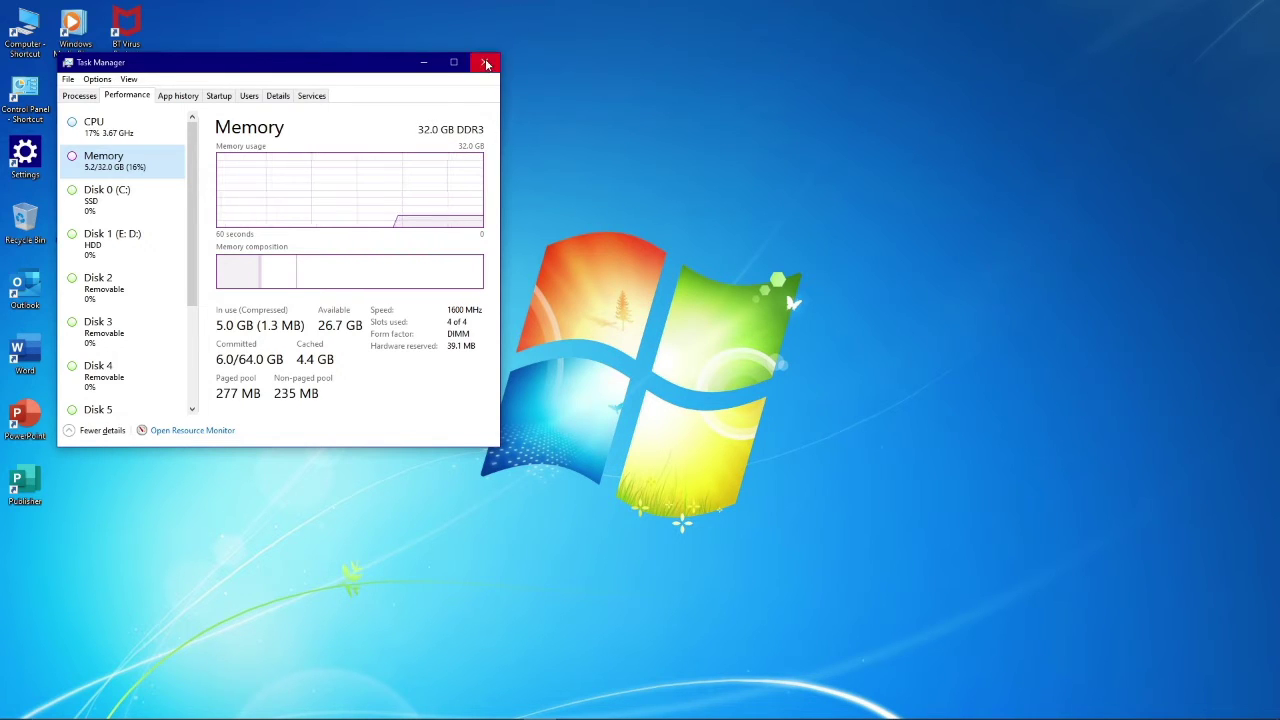
left_click(484, 62)
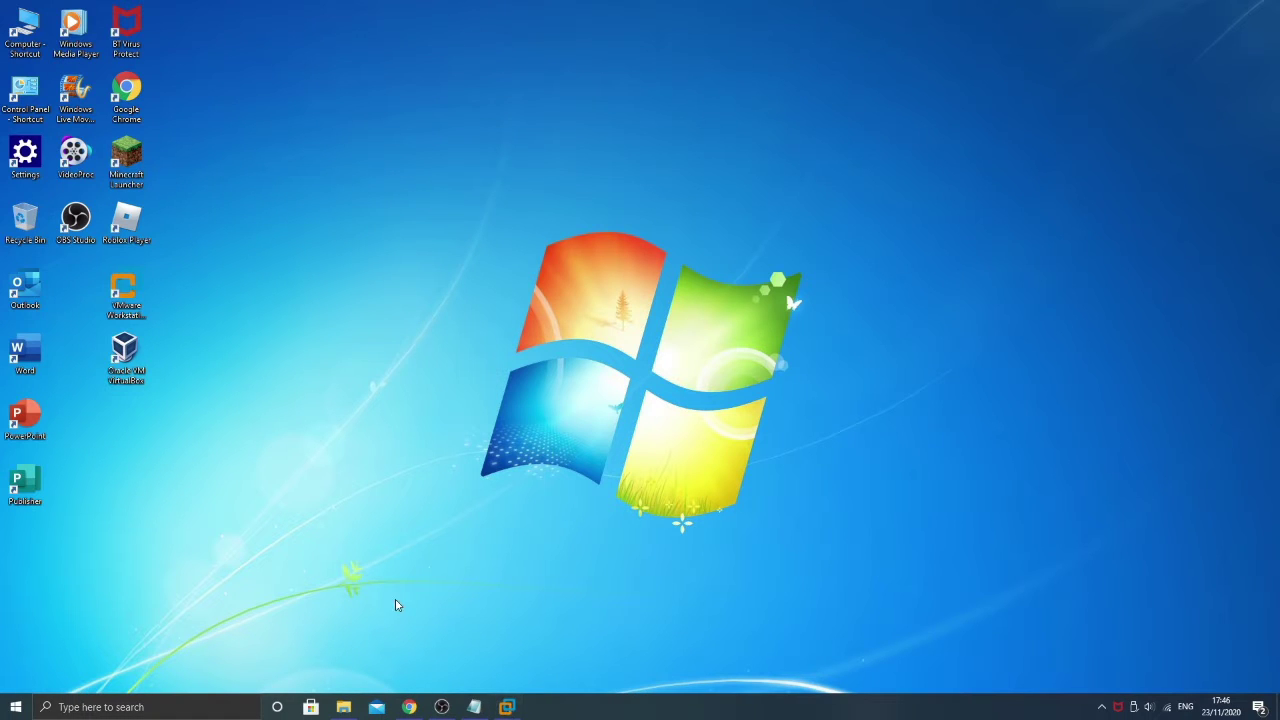
- Bring VMware Workstation back to the front and close it
left_click(409, 707)
left_click(506, 707)
left_click(1271, 7)
- Check Chrome's download list and run the VMware-workstation-full-16.1.0-17198959 installer from the Downloads folder
left_click(409, 707)
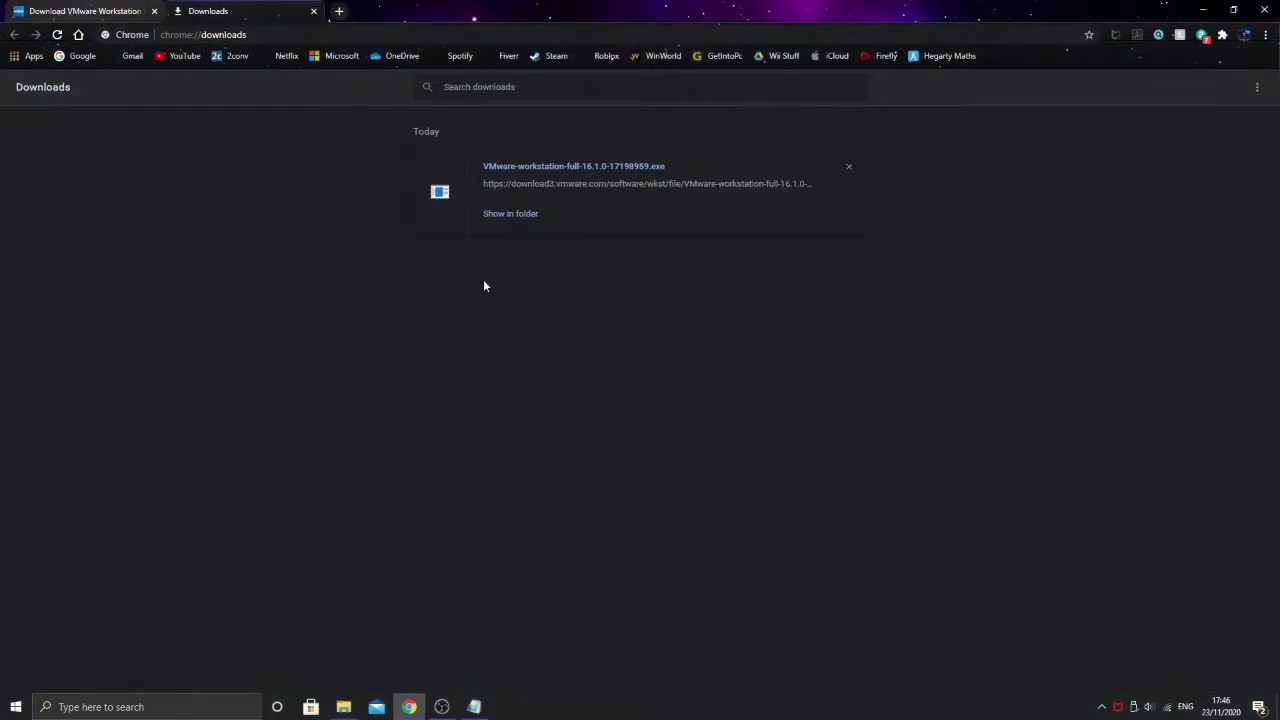
left_click(1203, 10)
left_click(343, 711)
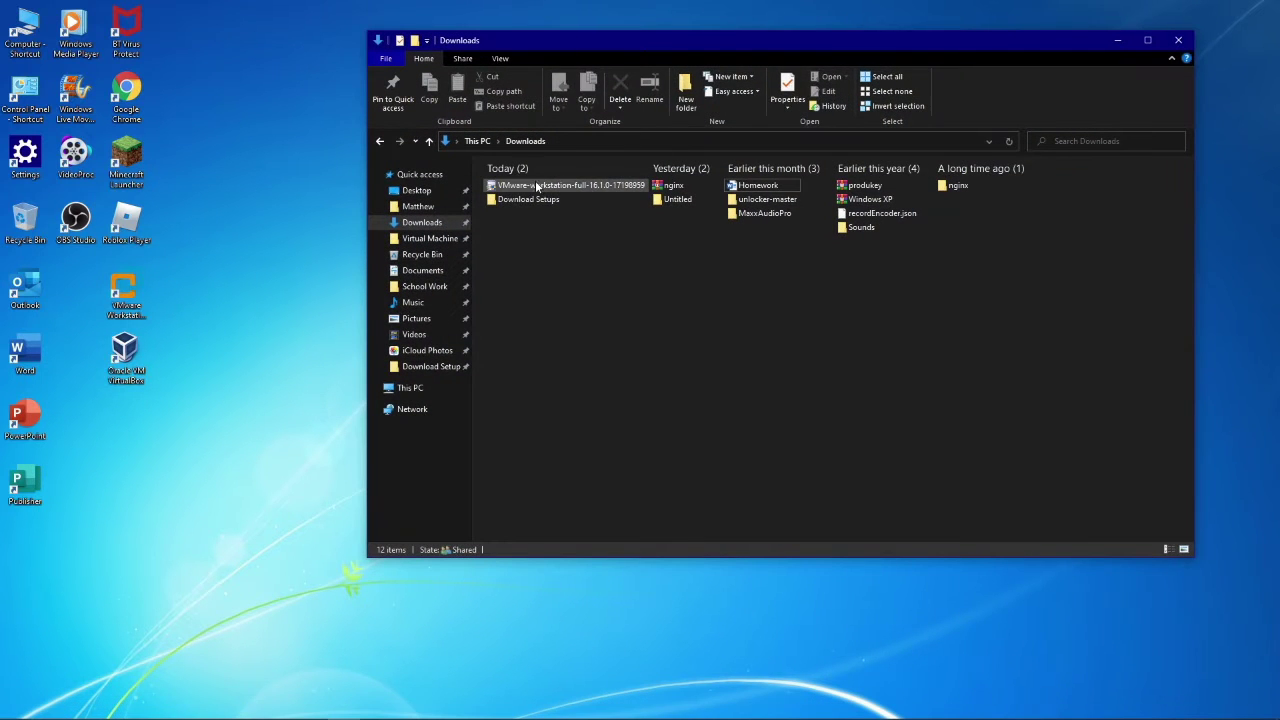
double_click(540, 186)
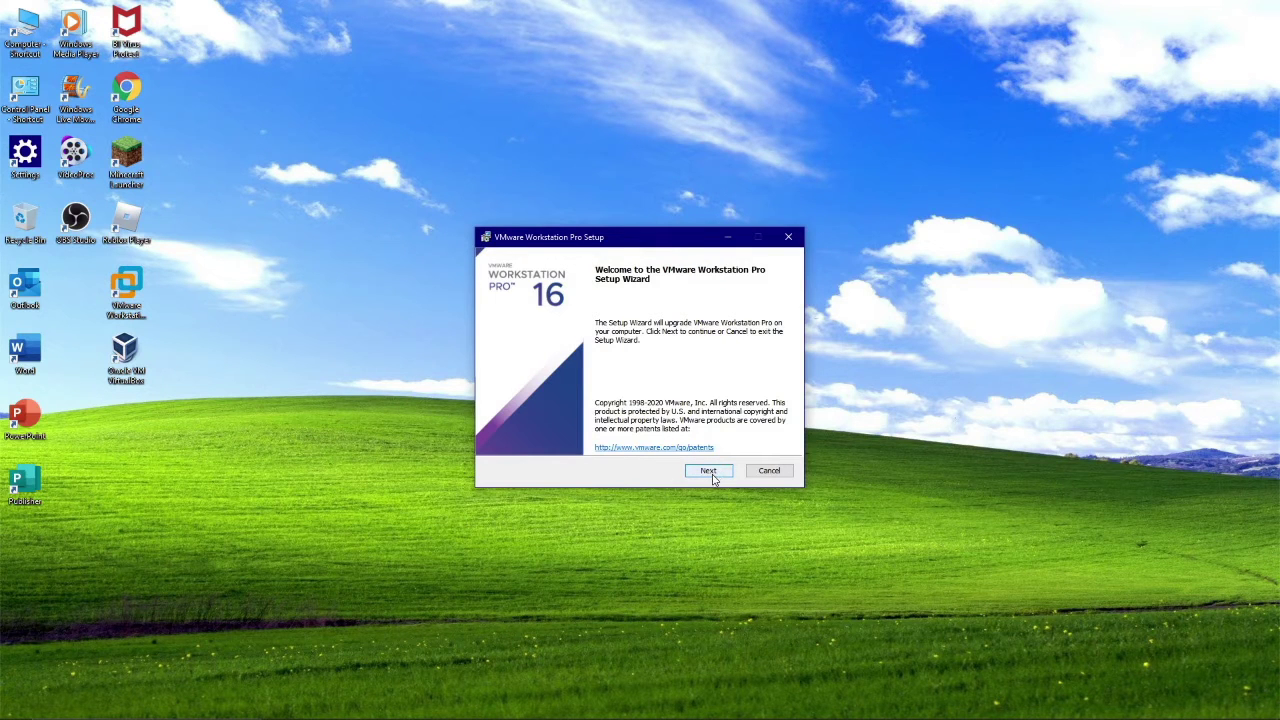
- Start the VMware Workstation Pro setup wizard and accept the terms of the license agreement
left_click(719, 472)
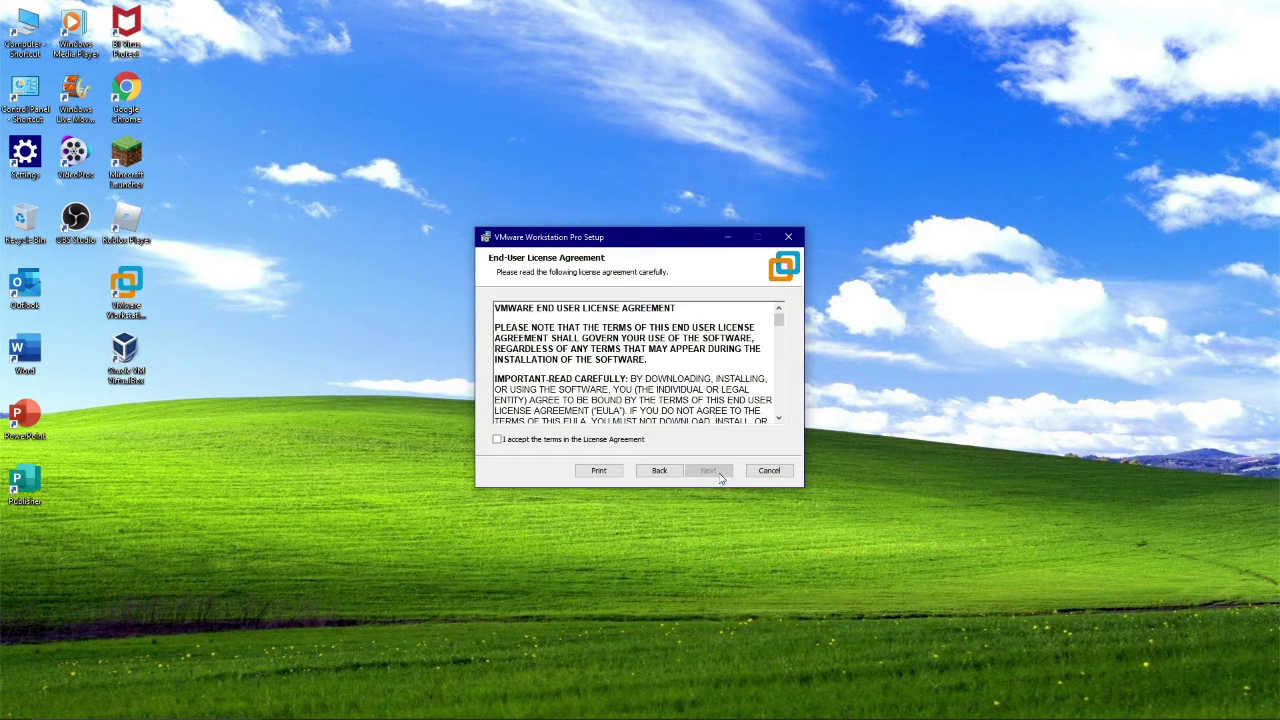
left_click(614, 443)
left_click(708, 470)
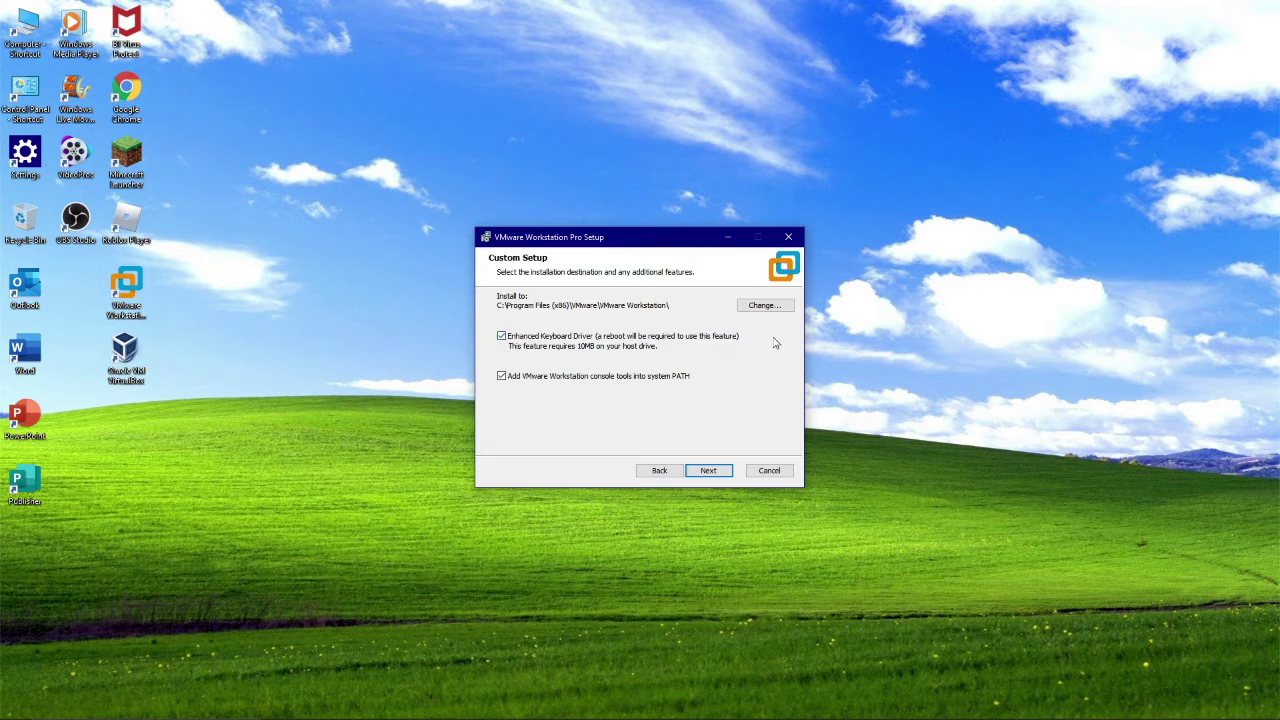
- Look at the destination folder choice, and keep the default install location, additional features and user experience settings
left_click(766, 306)
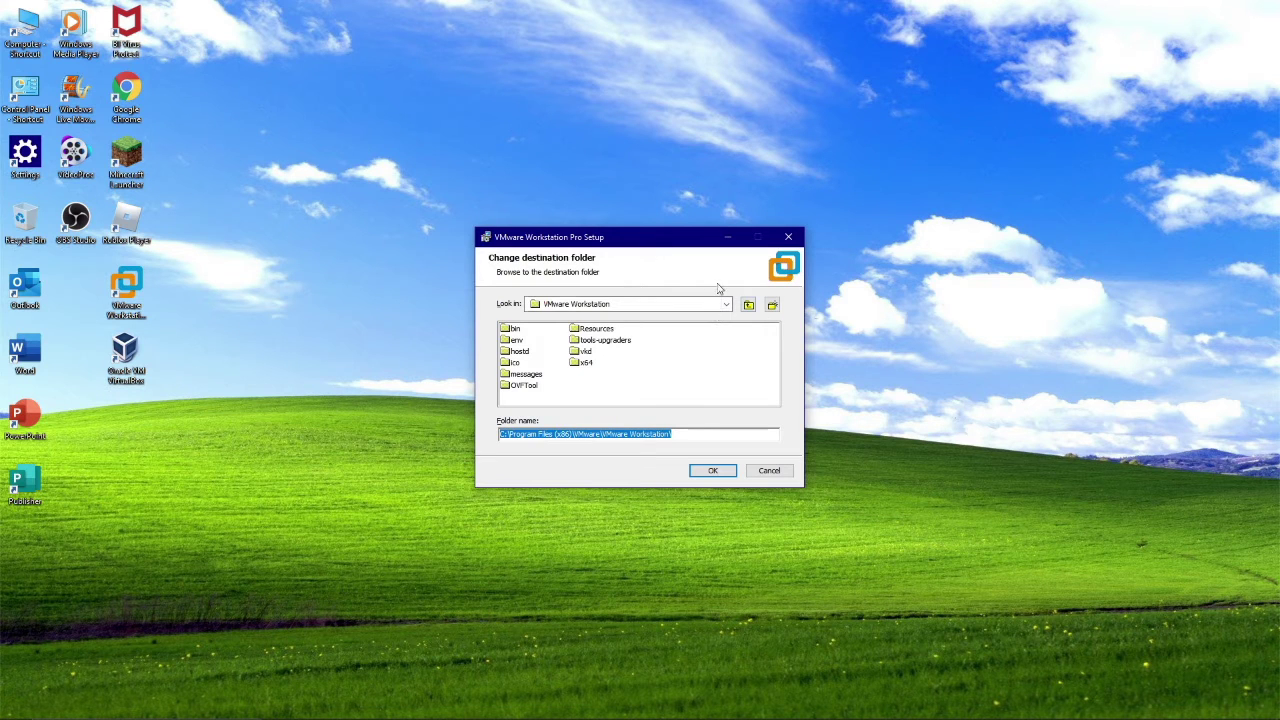
left_click(763, 472)
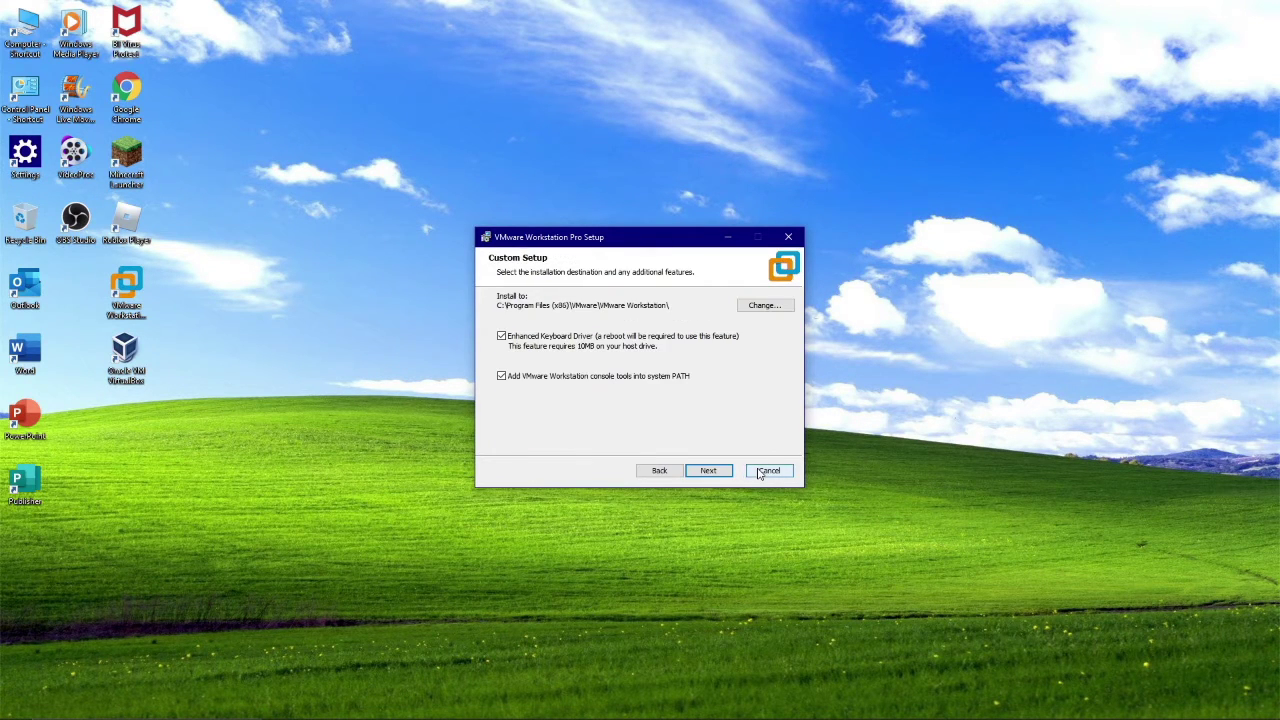
left_click(705, 471)
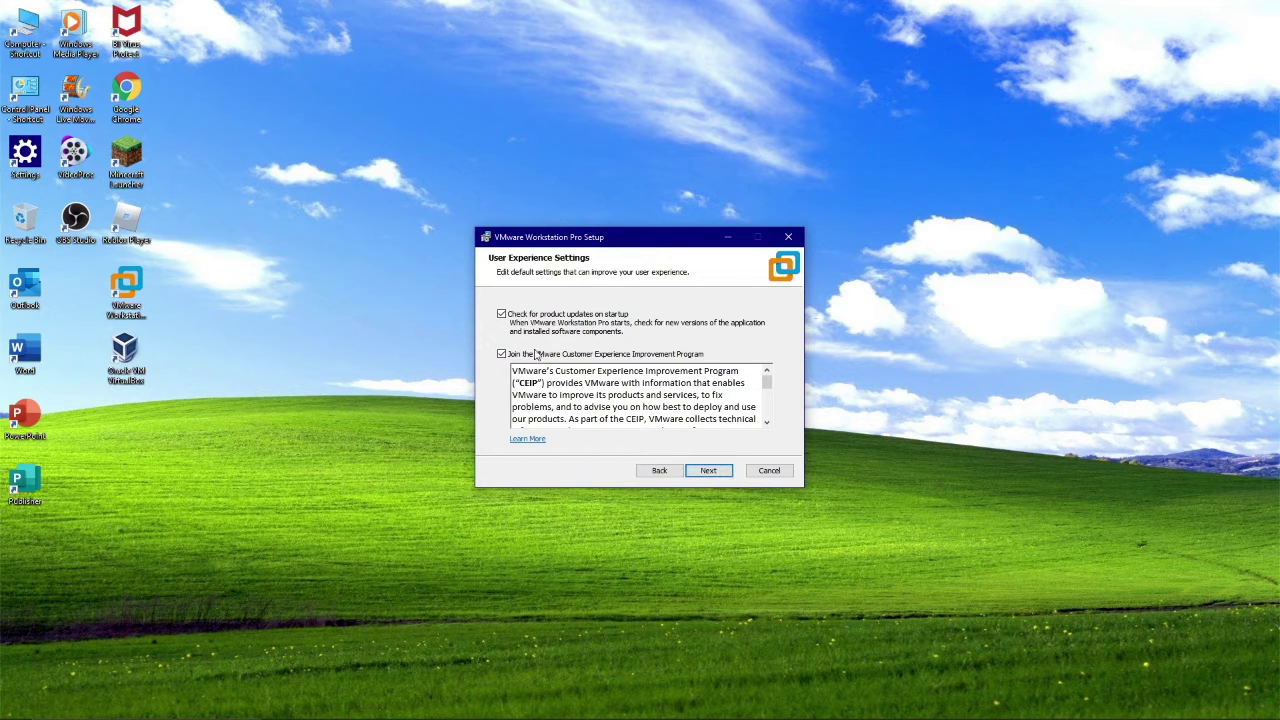
left_click(712, 473)
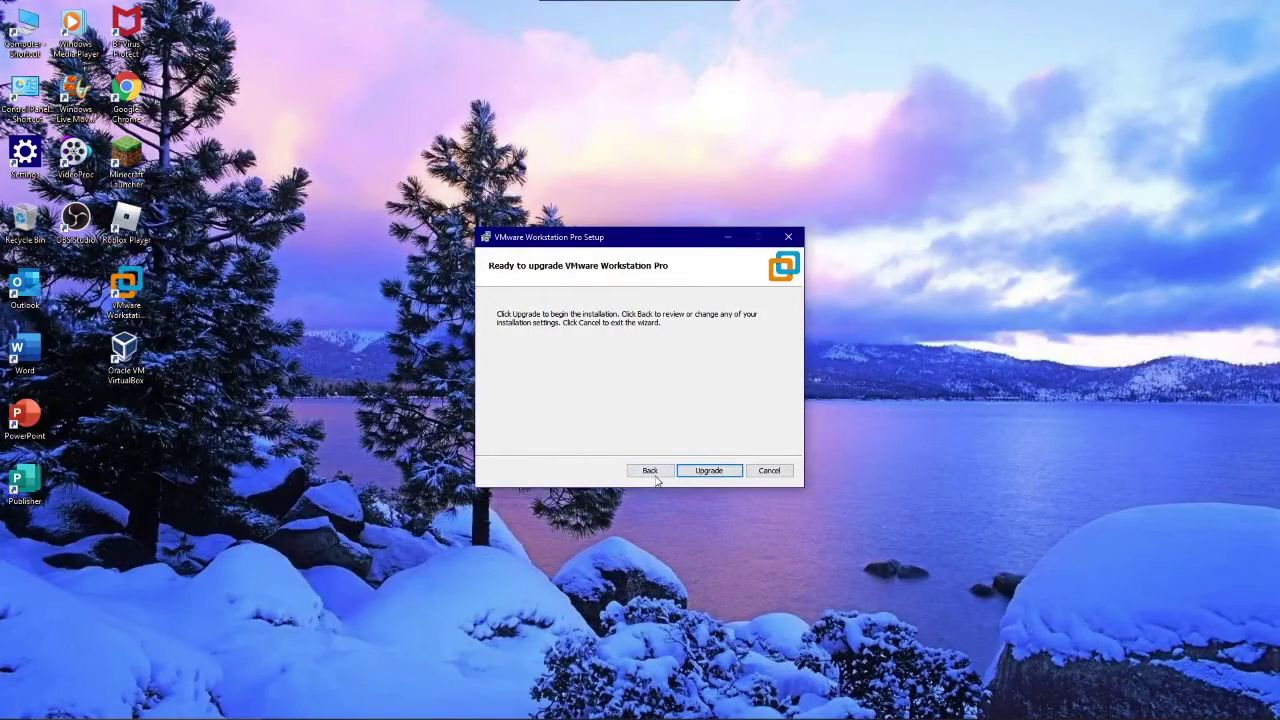
- Review the desktop and Start menu shortcut options in the setup wizard, and cancel the installation
left_click(652, 472)
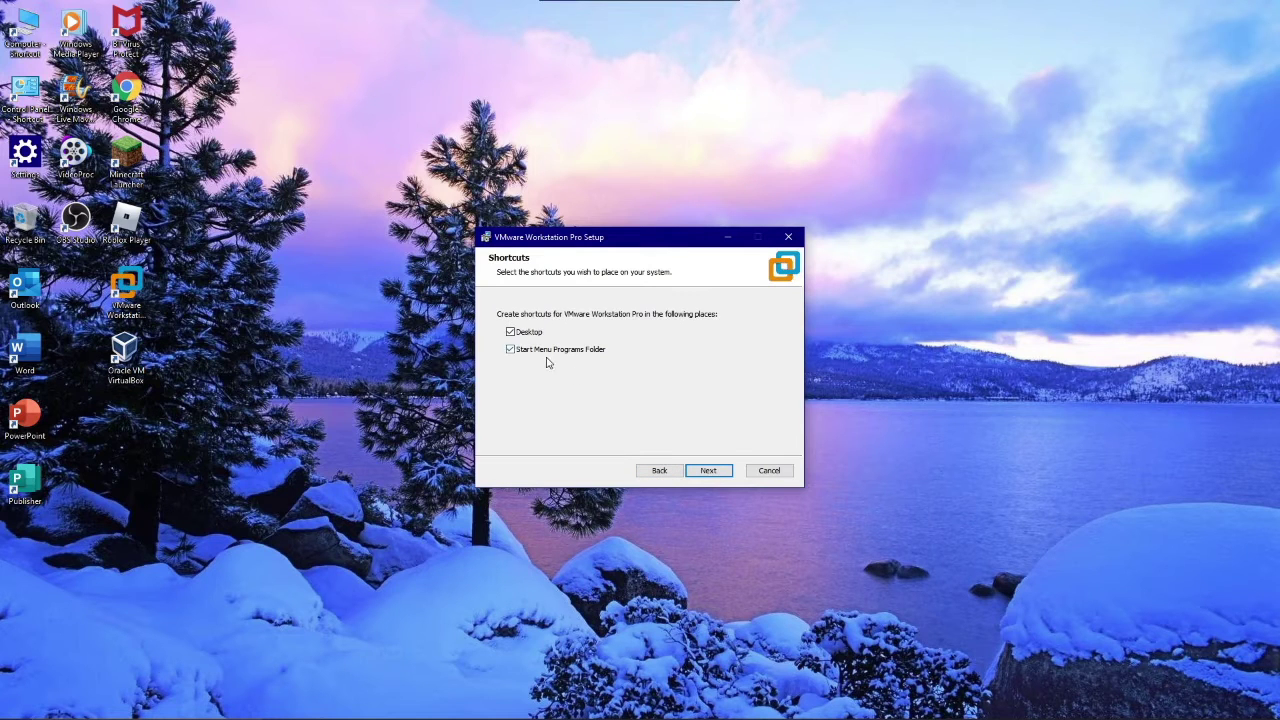
left_click(708, 470)
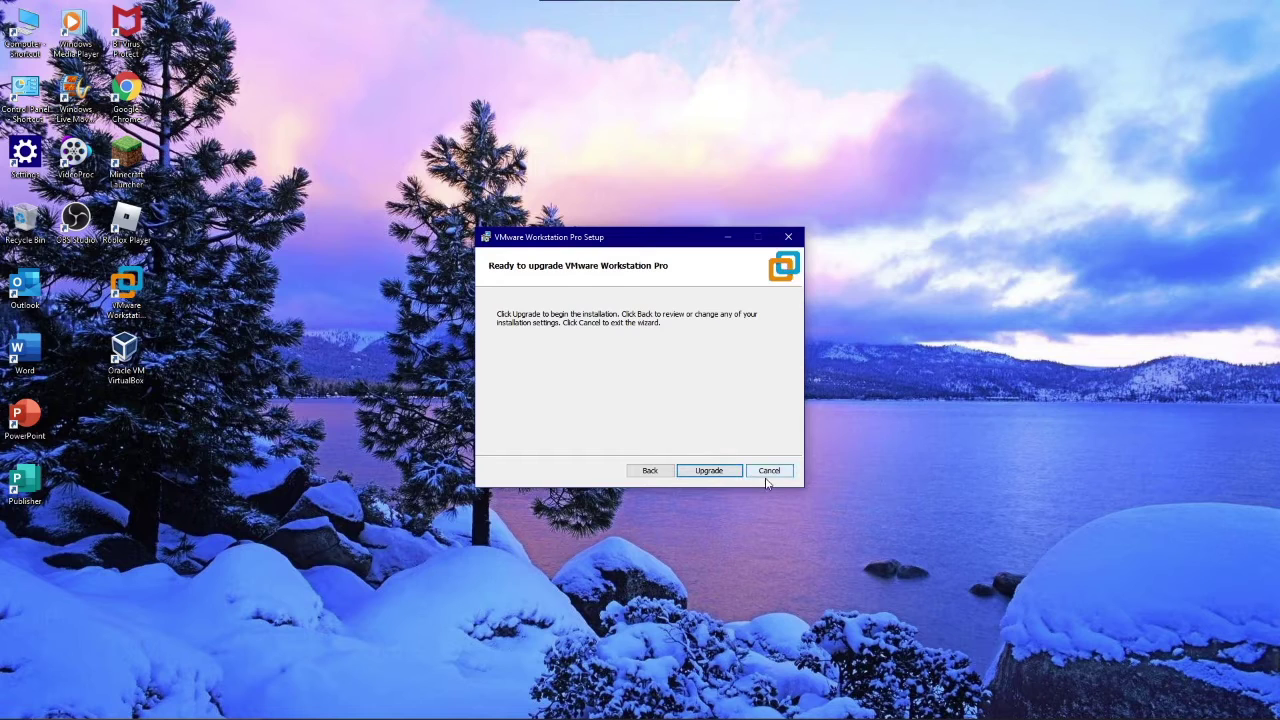
left_click(769, 470)
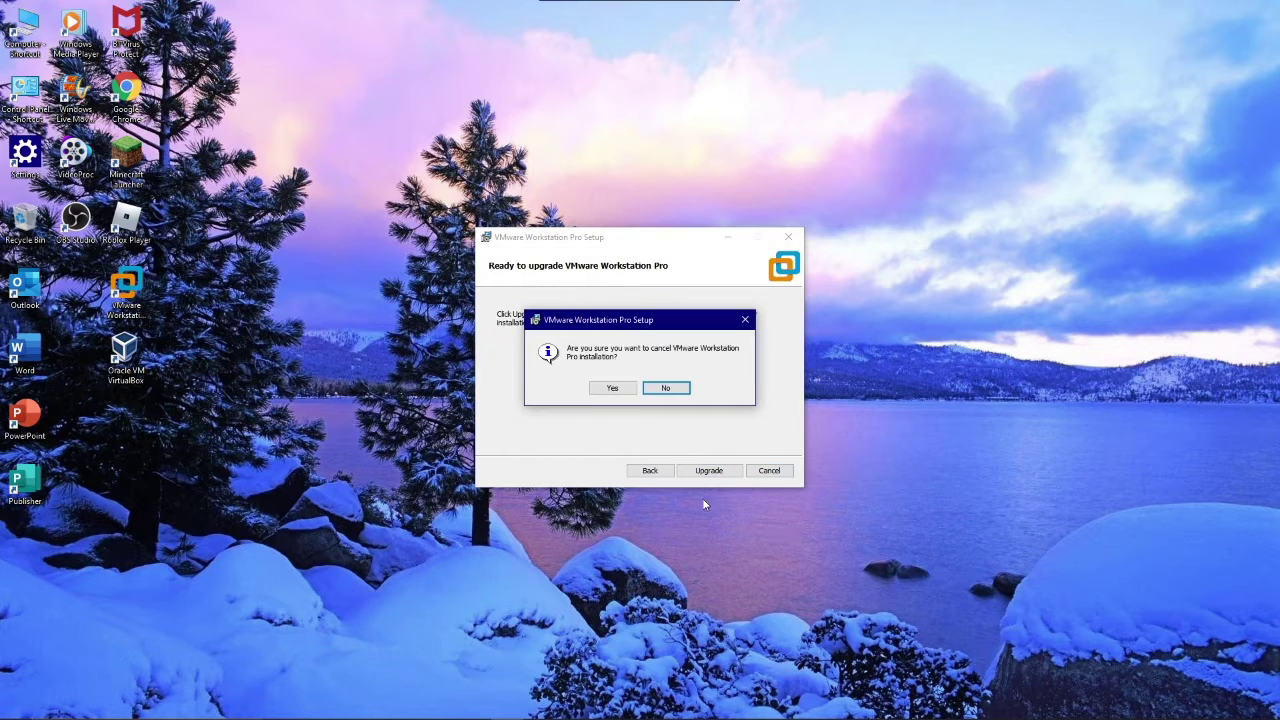
left_click(630, 392)
left_click(767, 472)
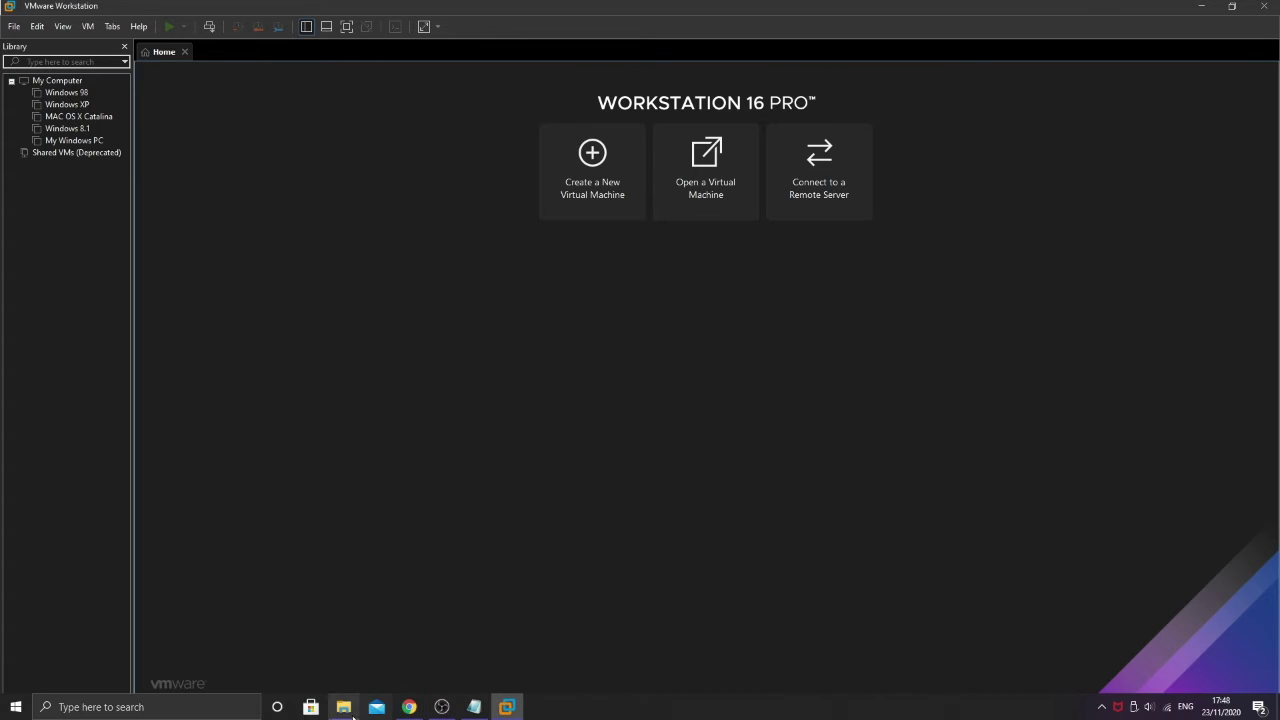
- Open the Virtual Machine folder in File Explorer and look through its MS-DOS 5 and MS-DOS 6 subfolders
left_click(346, 706)
left_click(428, 238)
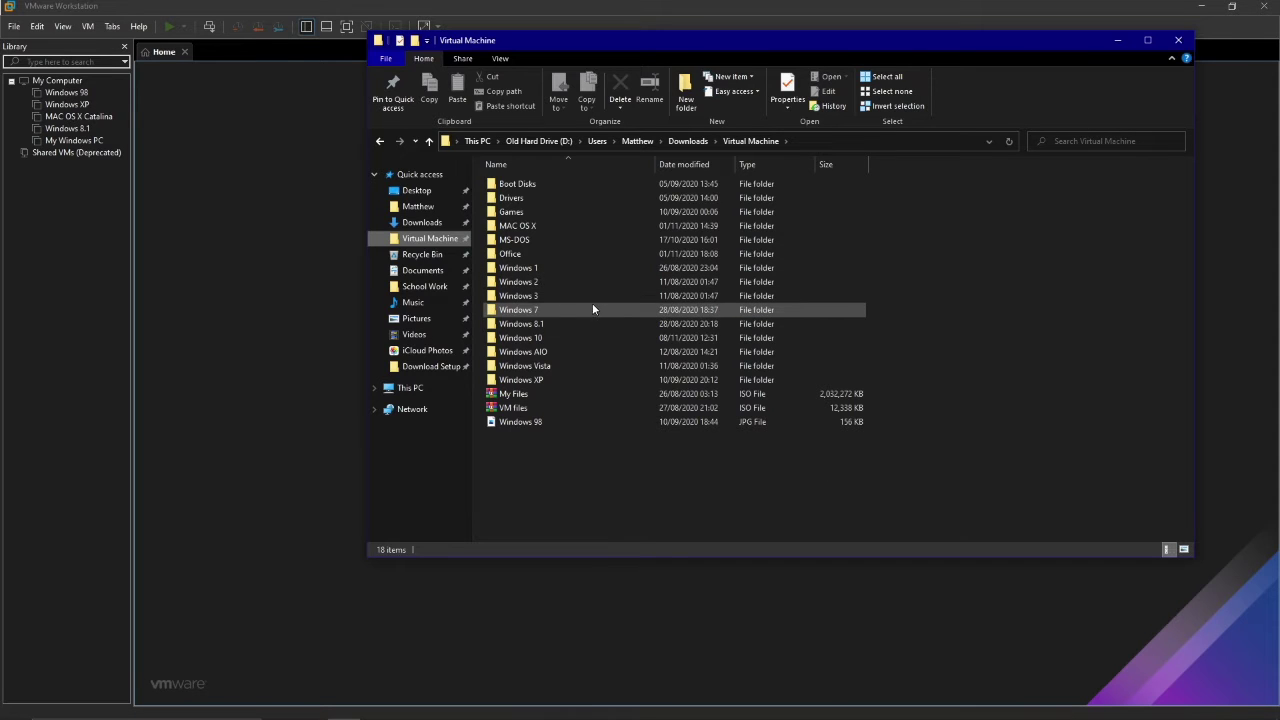
mouse_move(618, 318)
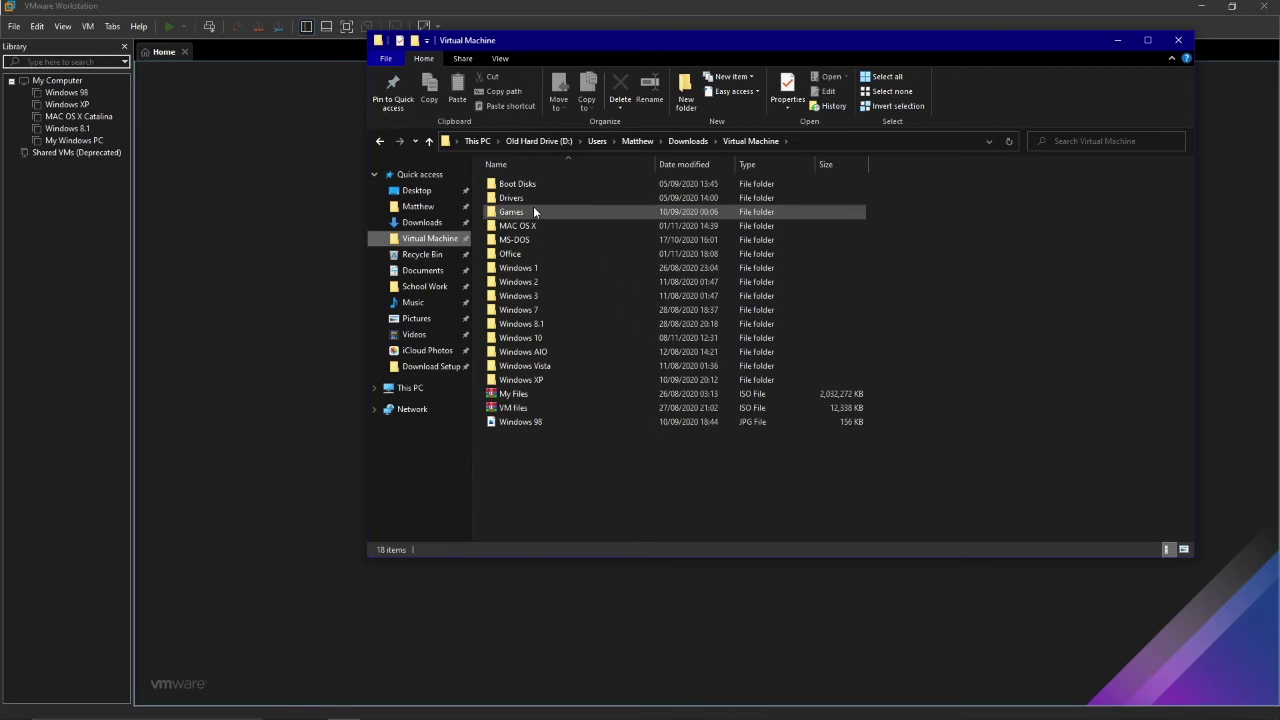
double_click(539, 240)
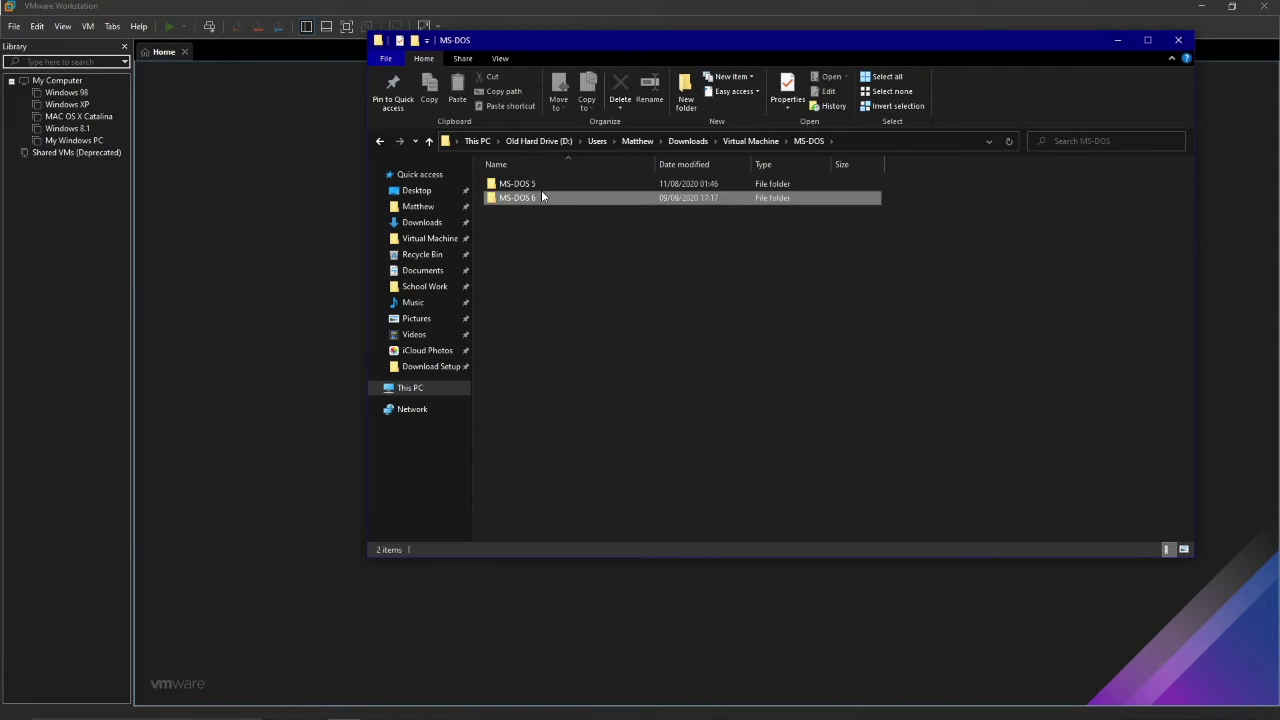
left_click(540, 188)
double_click(540, 188)
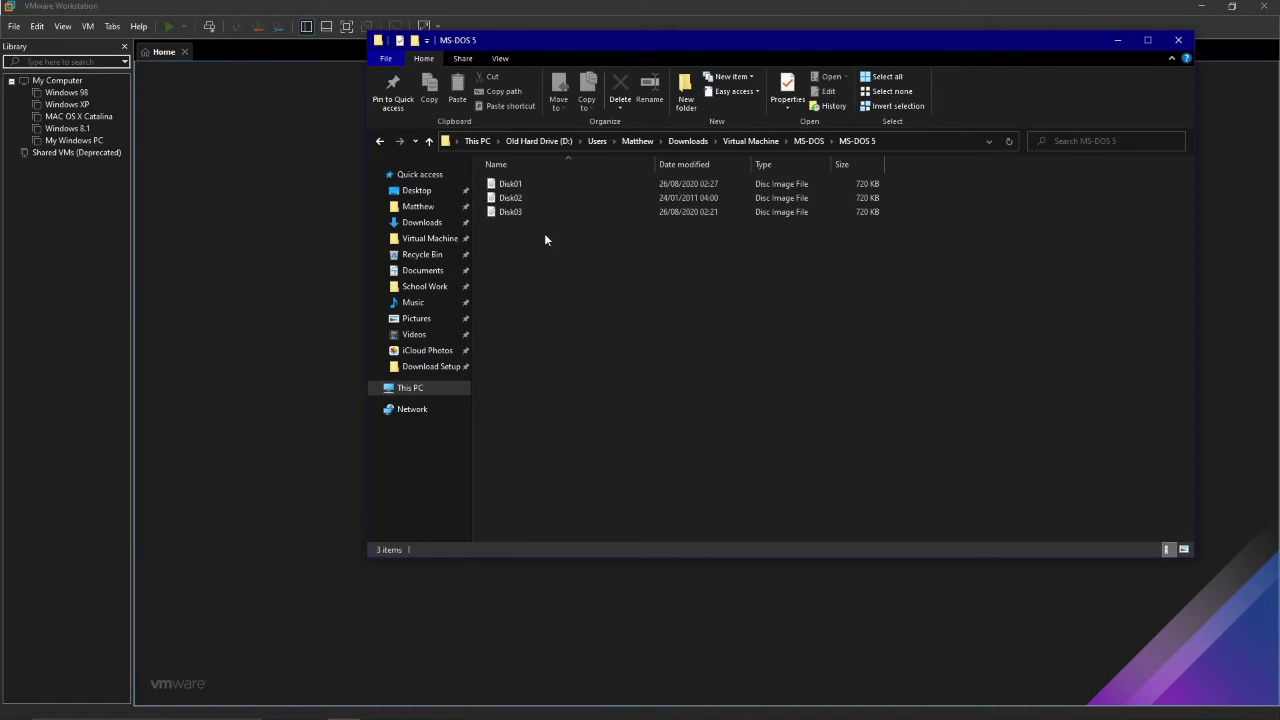
key("alt+Left")
double_click(510, 197)
key("alt+Left")
key("alt+Left")
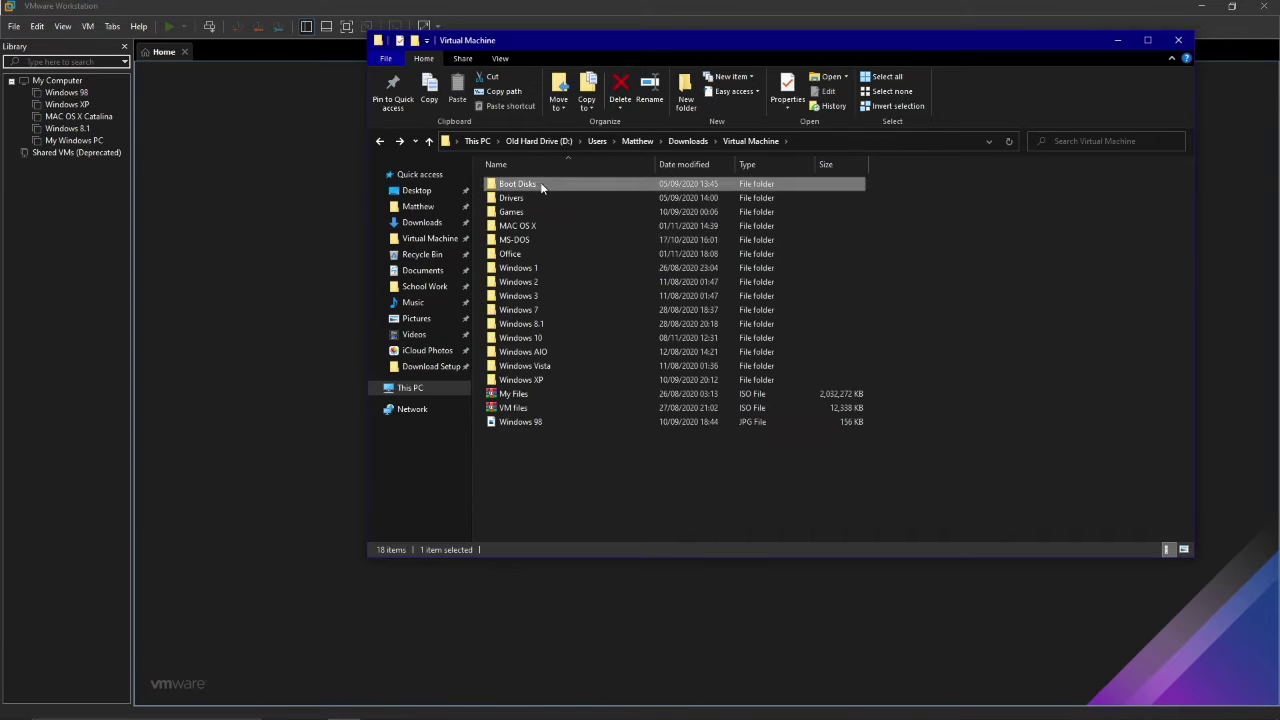
- Look through the Boot Disks folder for the Dos6.0 disc image and return to the Virtual Machine folder
double_click(533, 199)
left_click(538, 200)
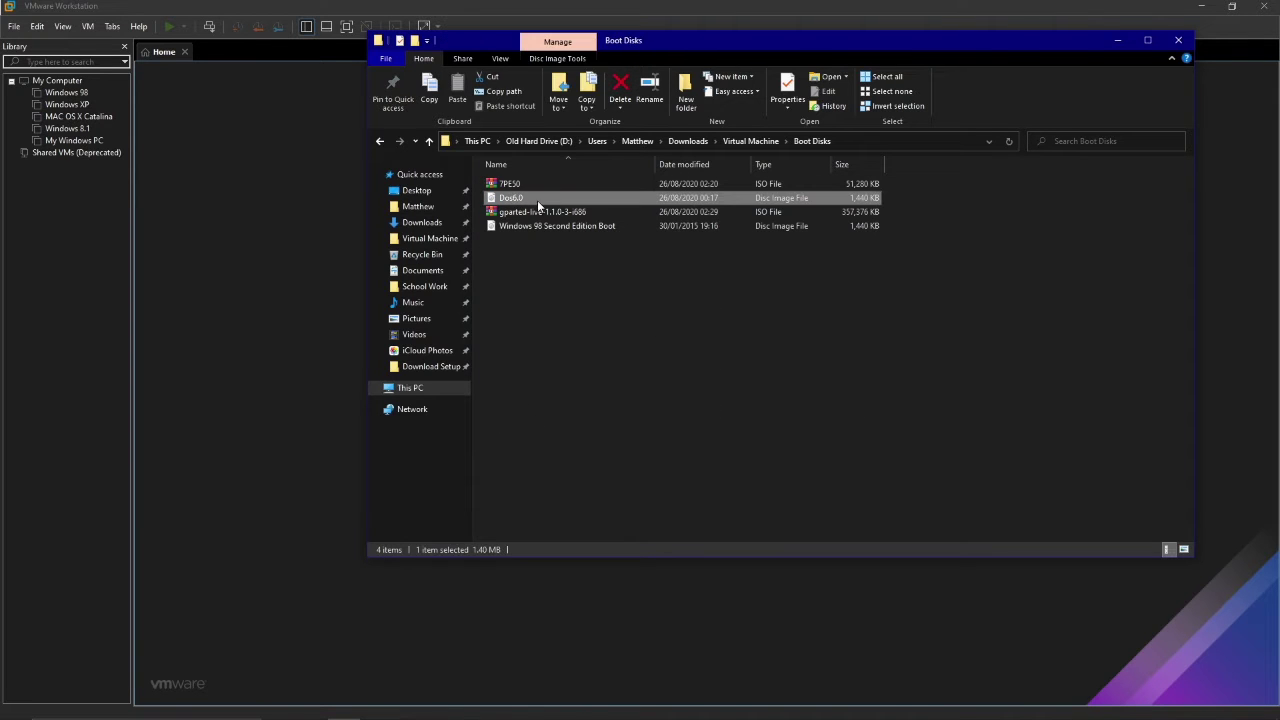
key("alt+Left")
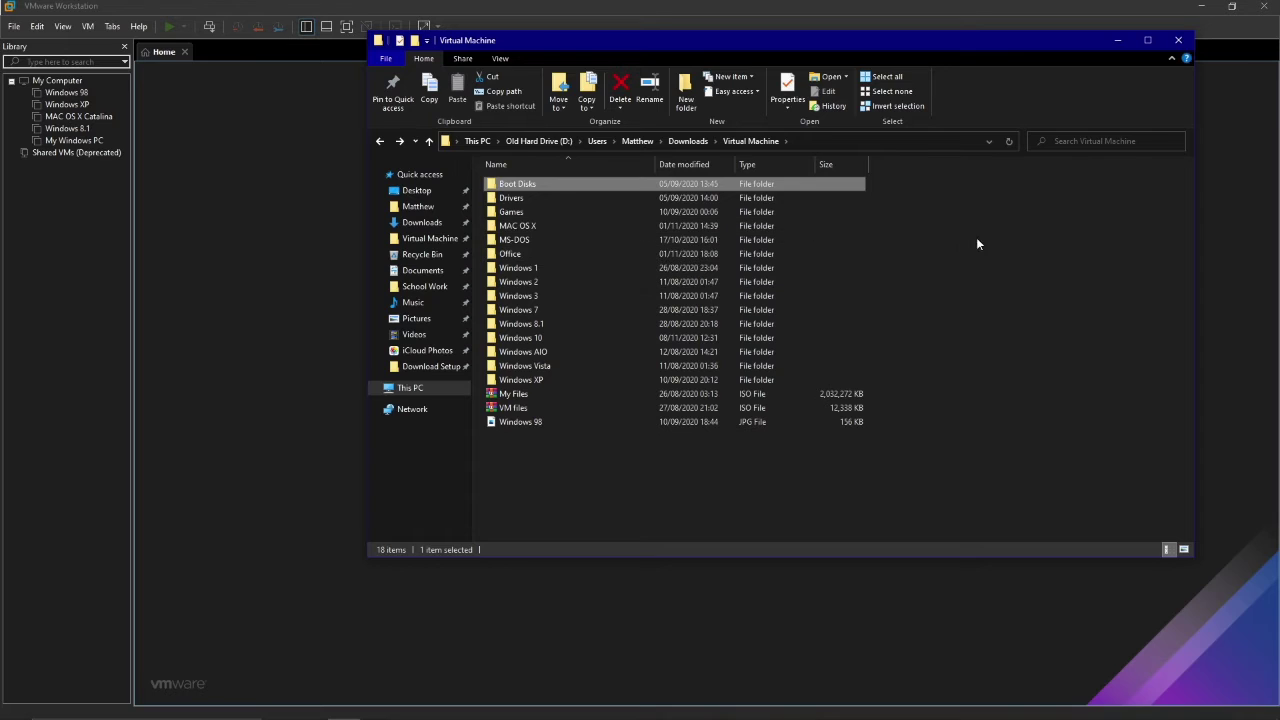
- Look at the MS-DOS folder's version subfolders and minimise File Explorer to return to VMware Workstation
double_click(844, 240)
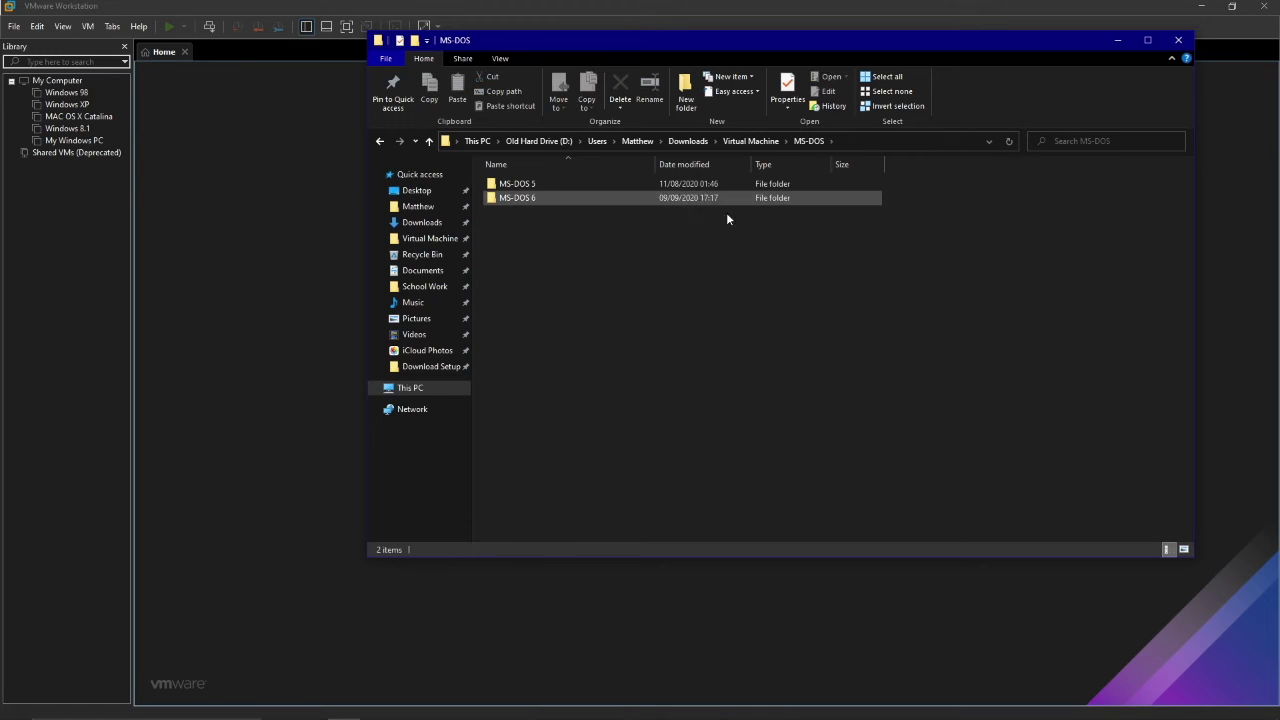
left_click(1117, 46)
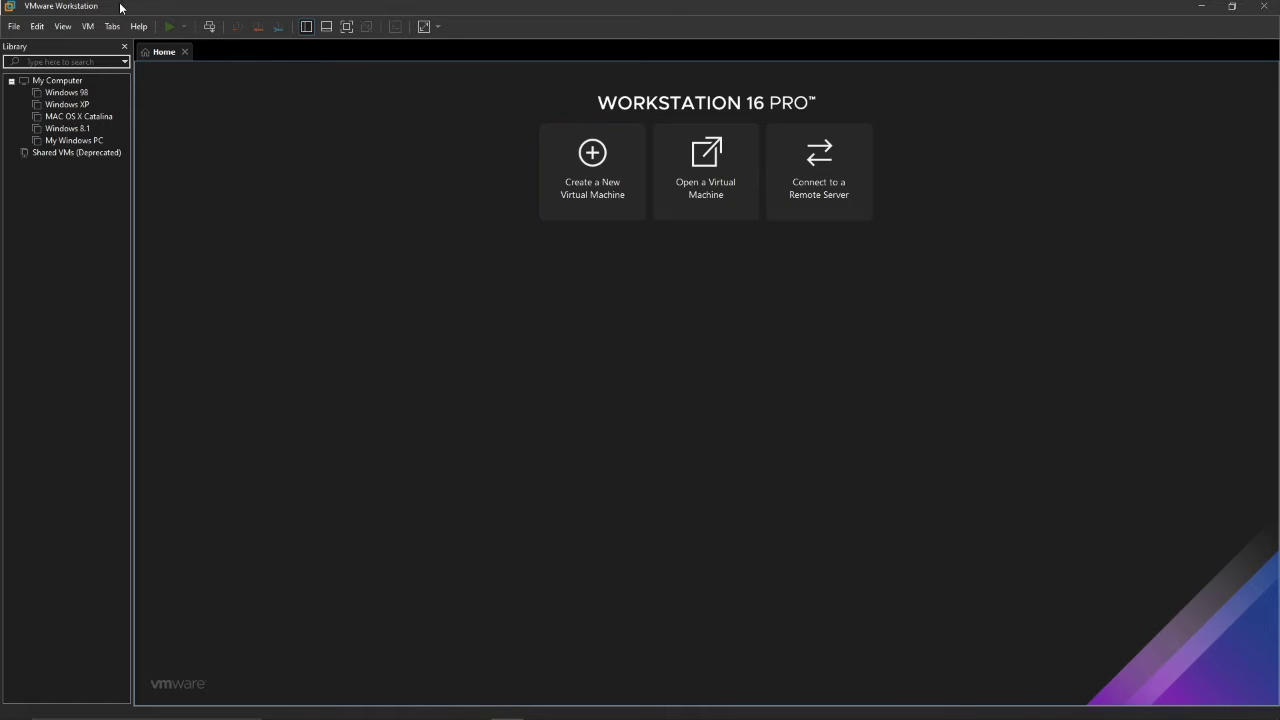
- Open the VMware Workstation preferences and review the Workspace, Input, Hot Keys and Display settings
left_click(14, 26)
left_click(31, 28)
left_click(62, 26)
left_click(79, 116)
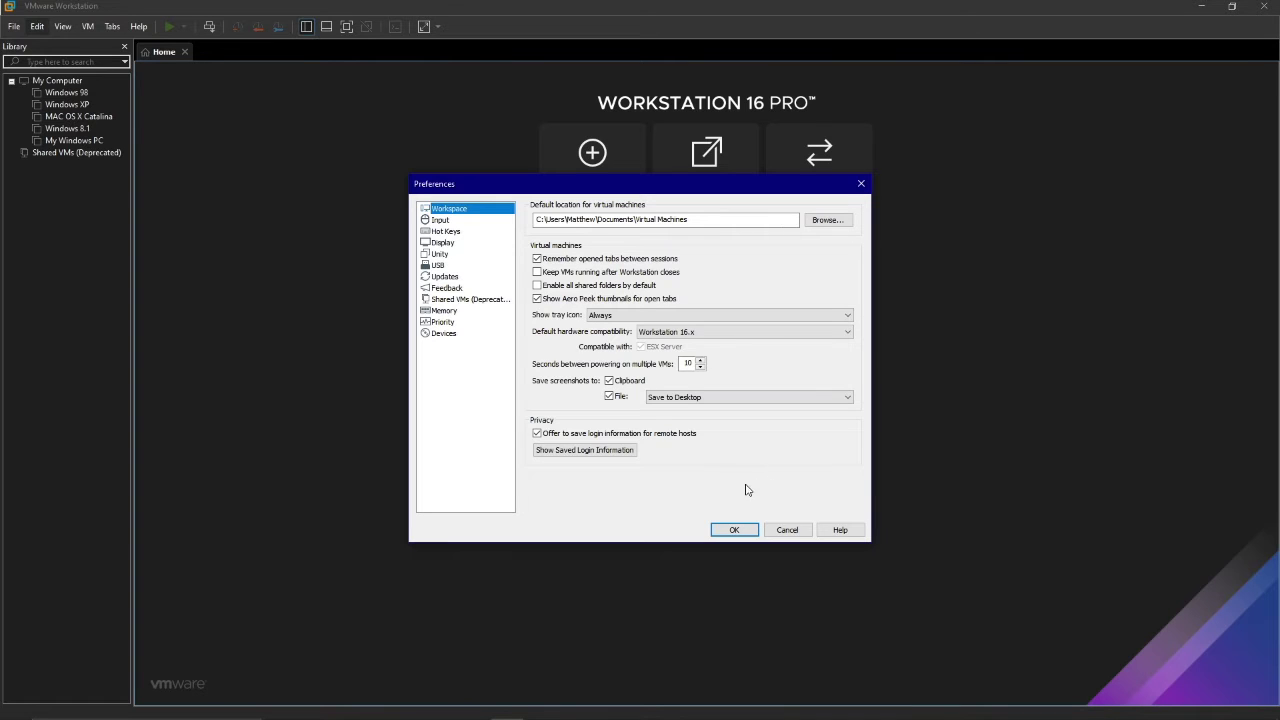
left_click(451, 220)
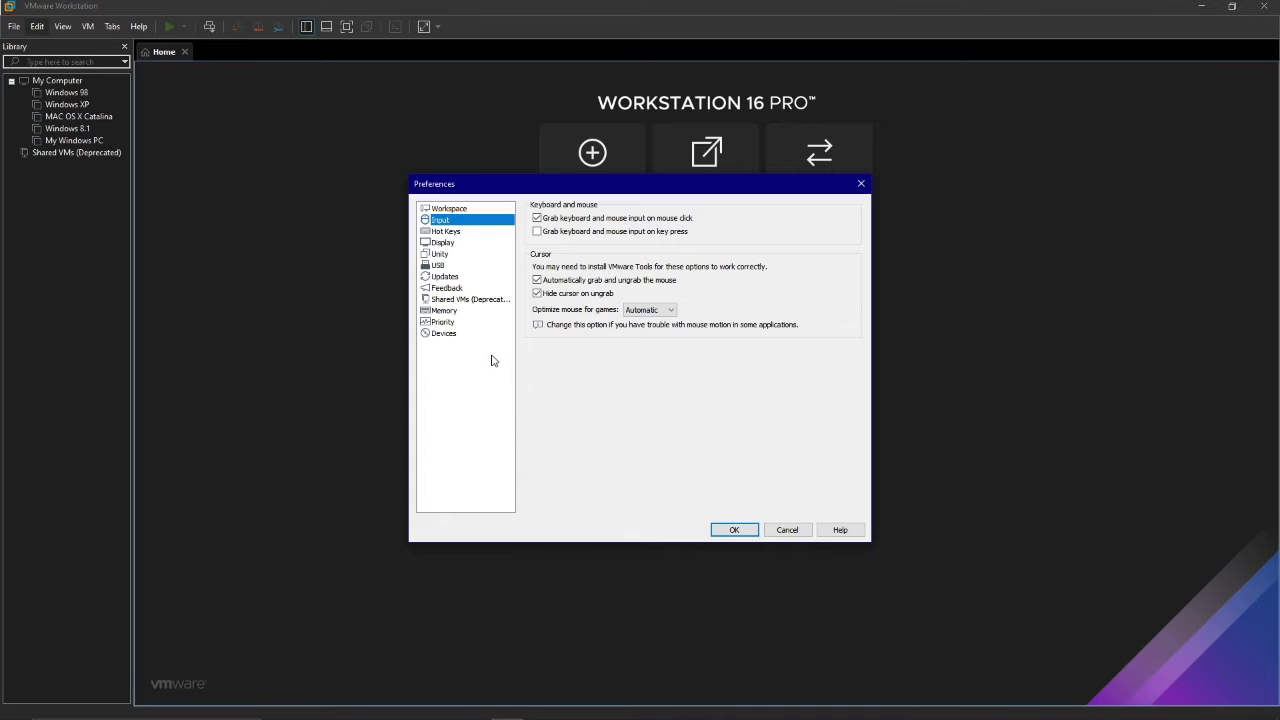
left_click(453, 243)
left_click(457, 232)
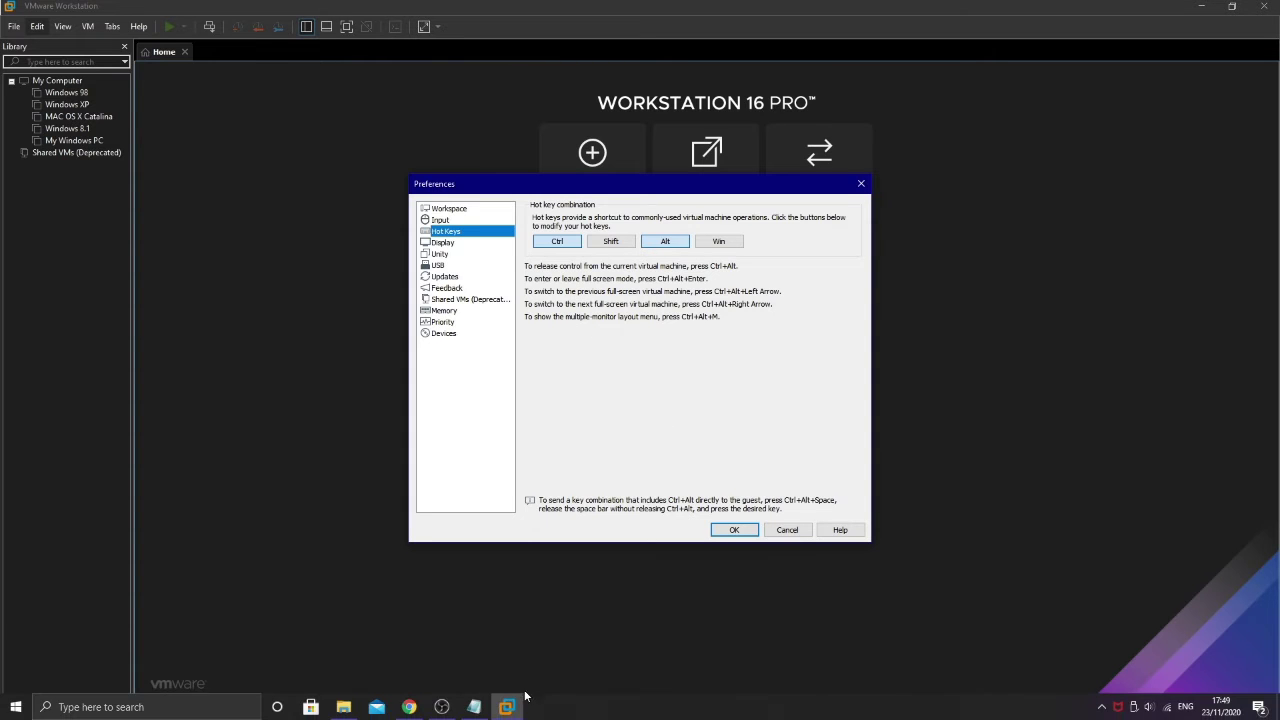
left_click(442, 245)
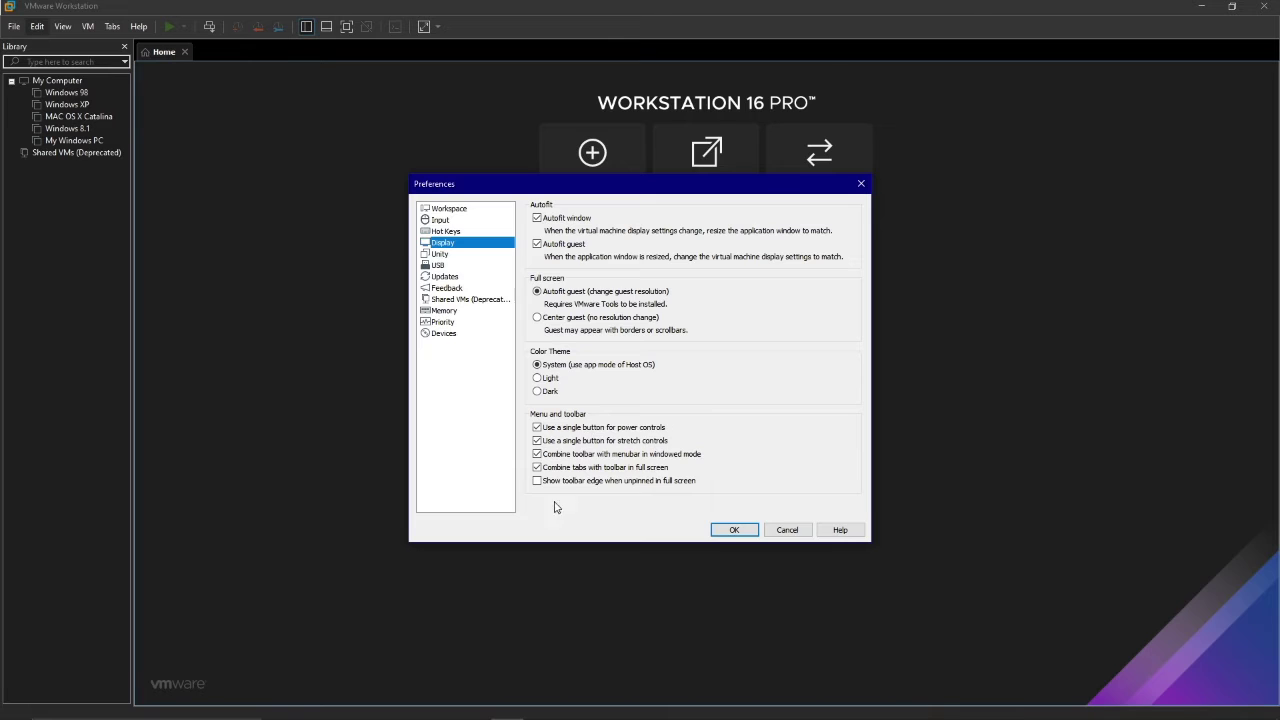
- Review the Unity, USB, Updates and Feedback settings in the preferences
left_click(438, 255)
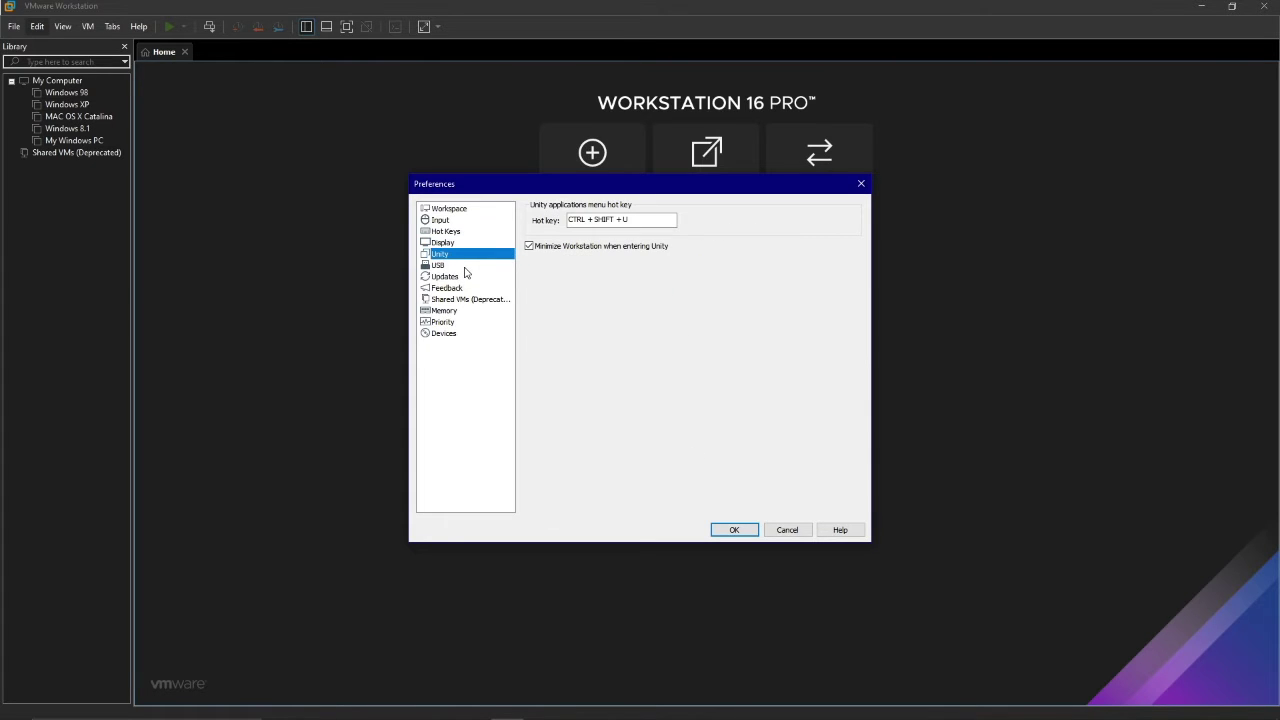
left_click(470, 266)
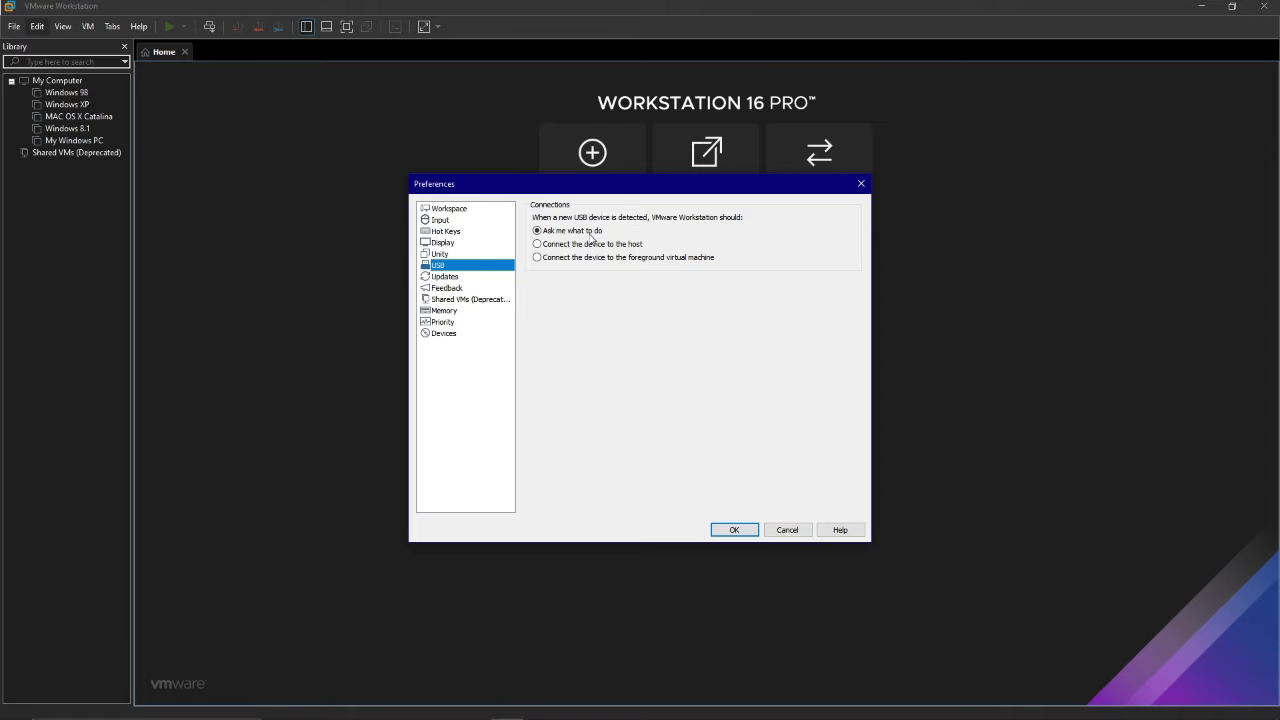
left_click(498, 276)
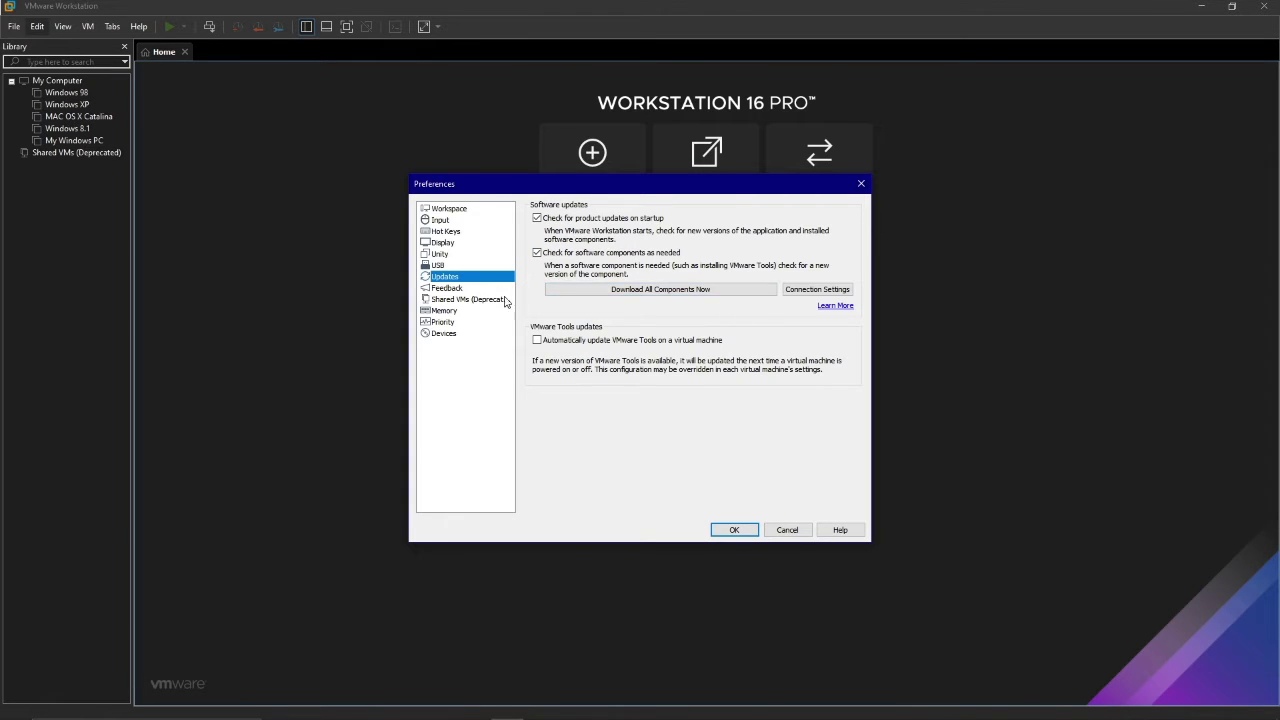
left_click(472, 289)
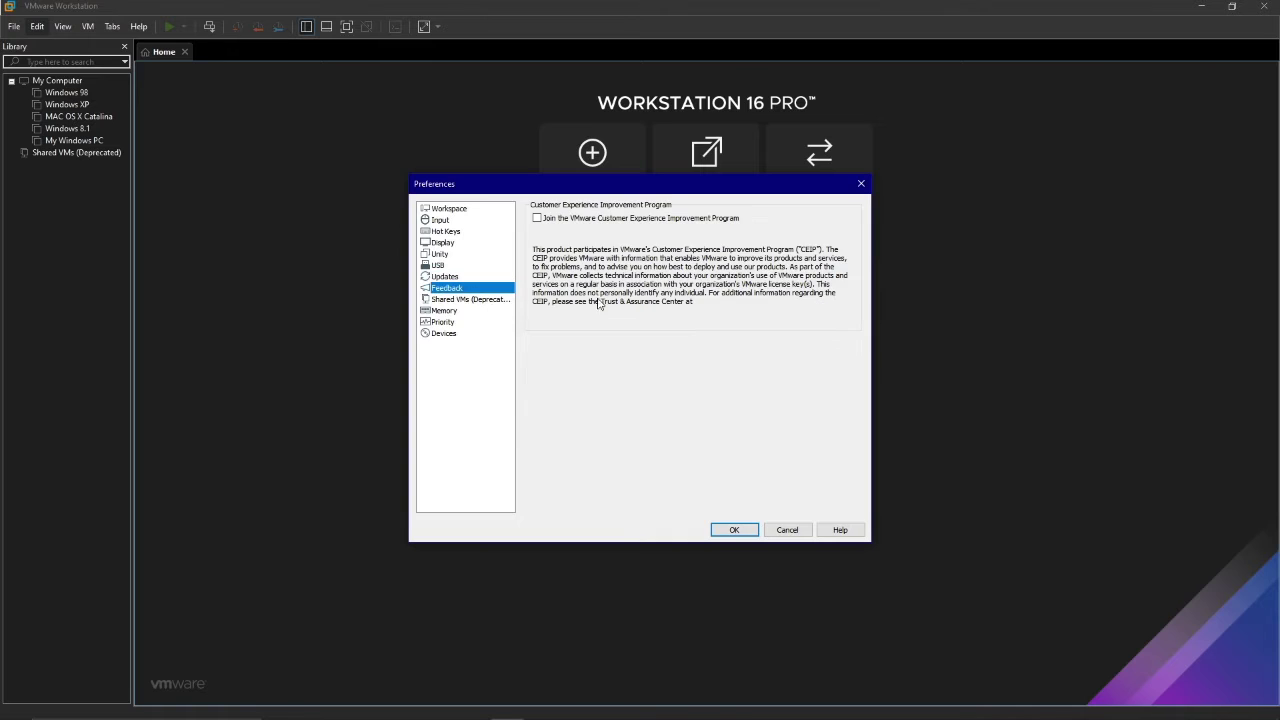
- Review the Shared VMs, Memory, Priority and Devices preferences, and close the dialog with the settings kept as they are
left_click(504, 300)
left_click(506, 312)
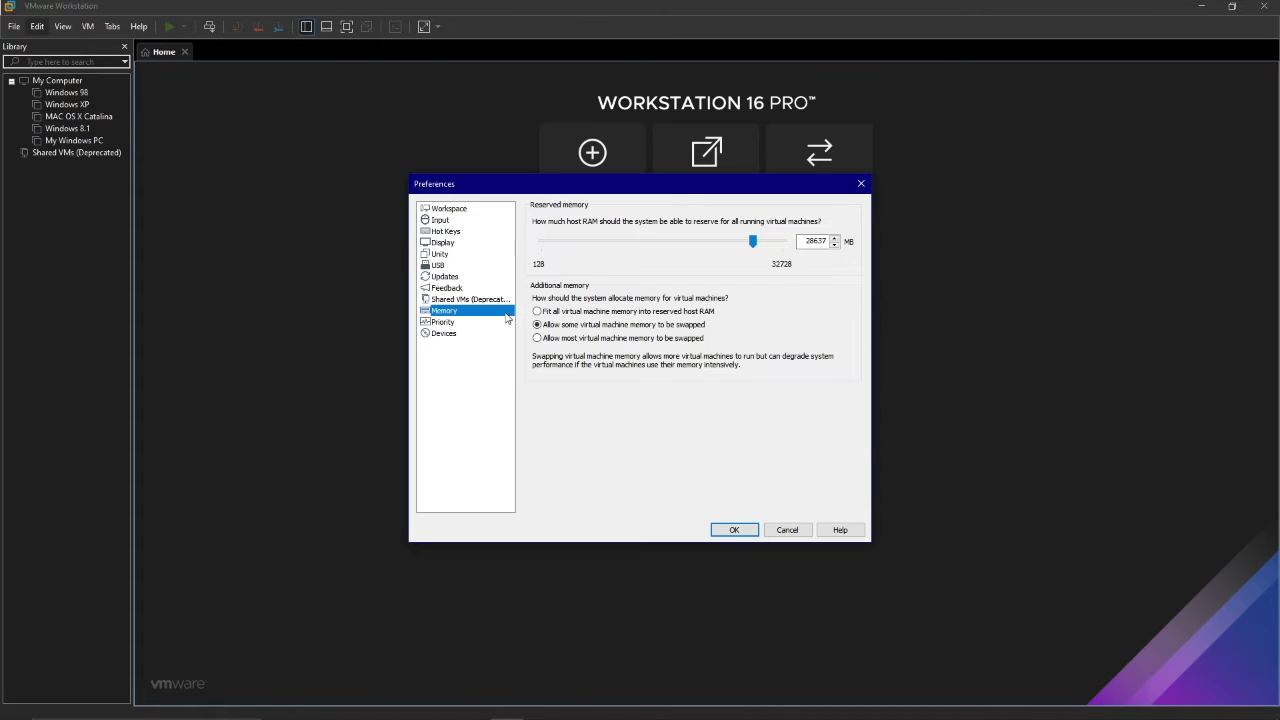
left_click(495, 300)
left_click(496, 312)
left_click(442, 323)
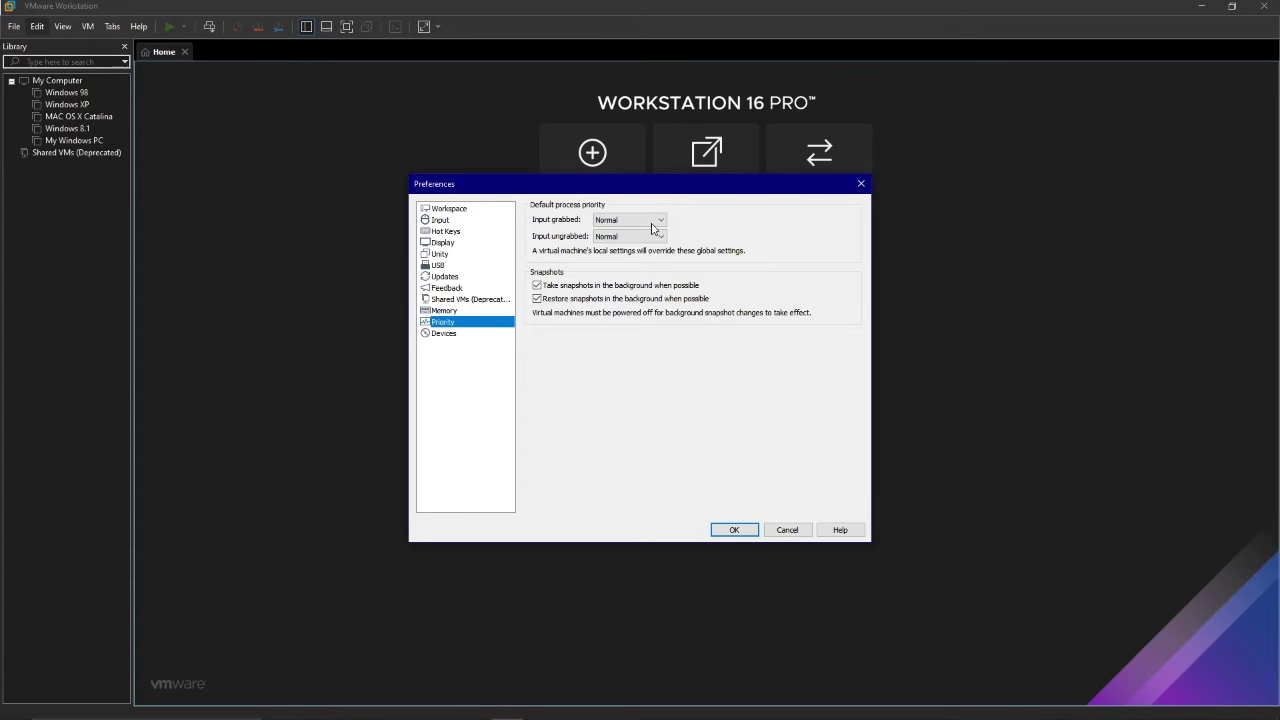
left_click(473, 335)
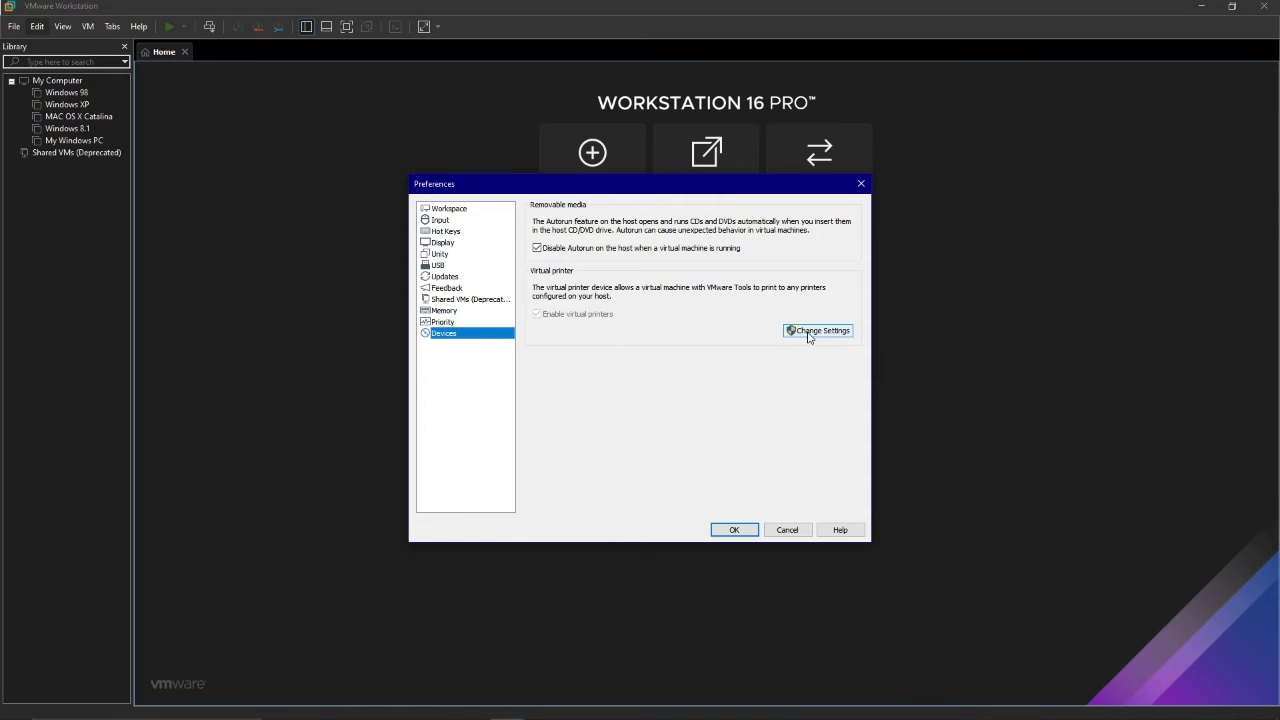
left_click(732, 533)
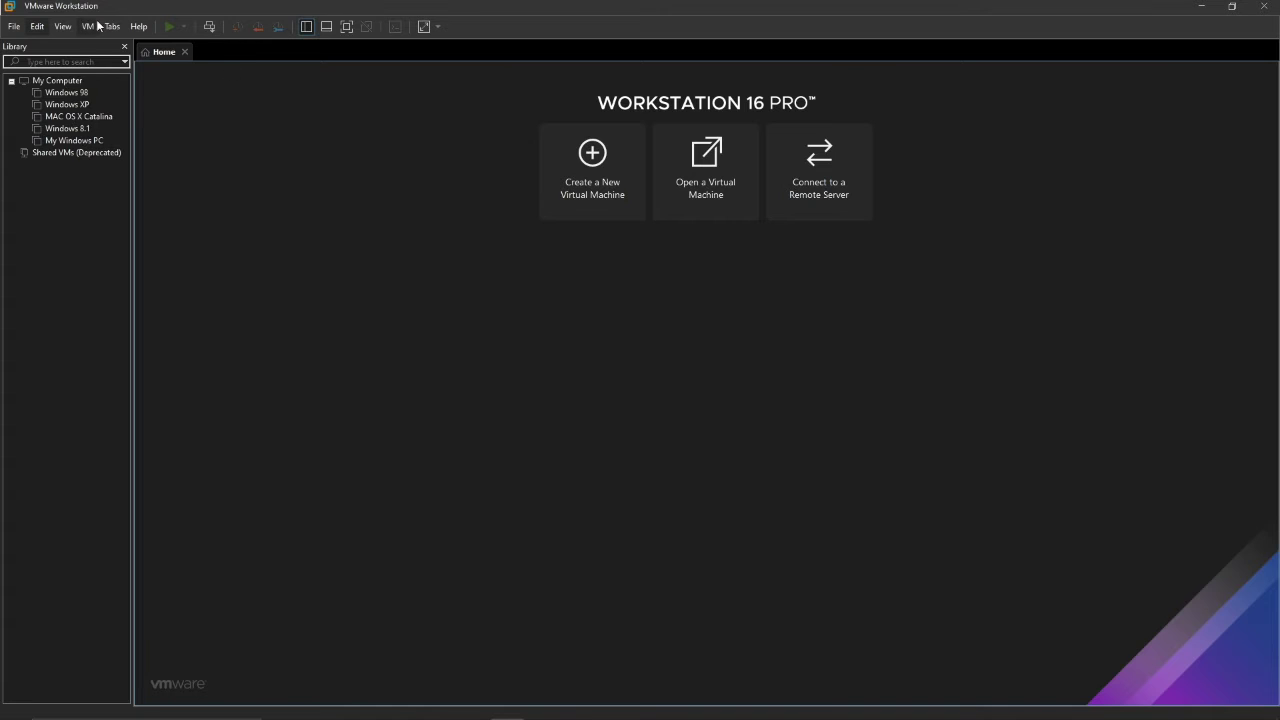
left_click(62, 26)
mouse_move(91, 28)
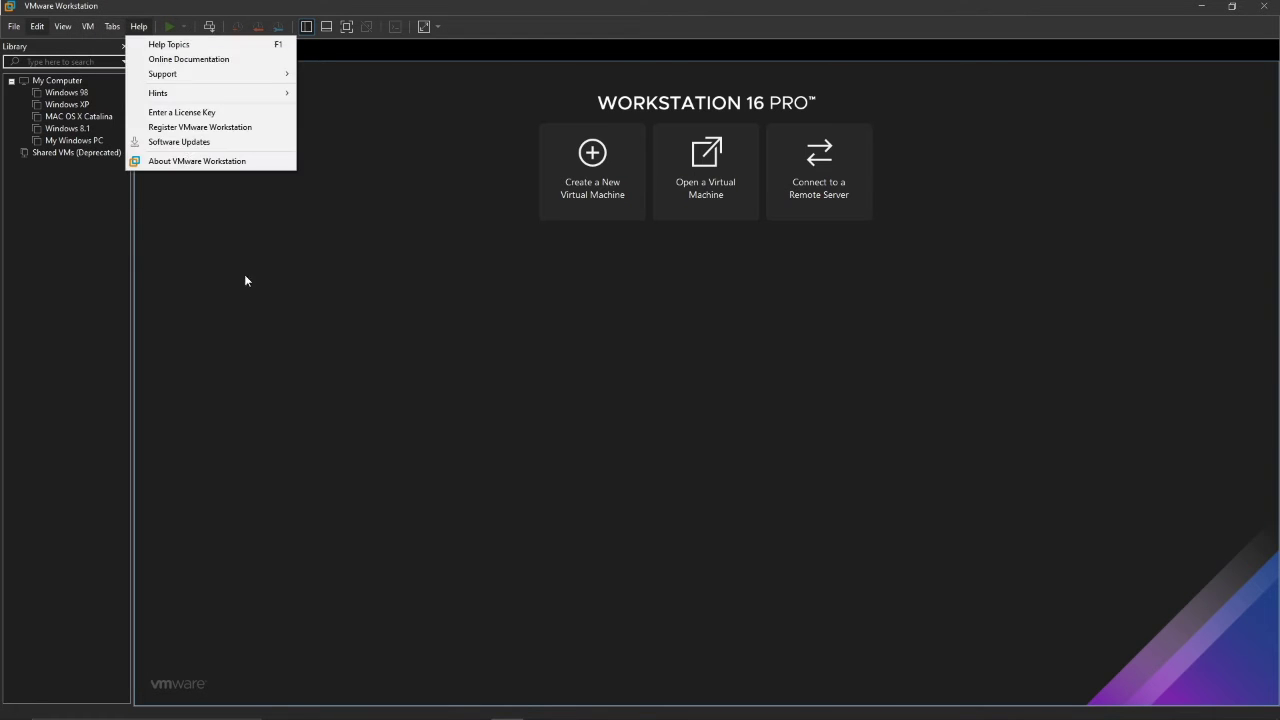
left_click(163, 190)
- Start creating a new virtual machine, keeping the default configuration type and the option to install the operating system later
left_click(593, 175)
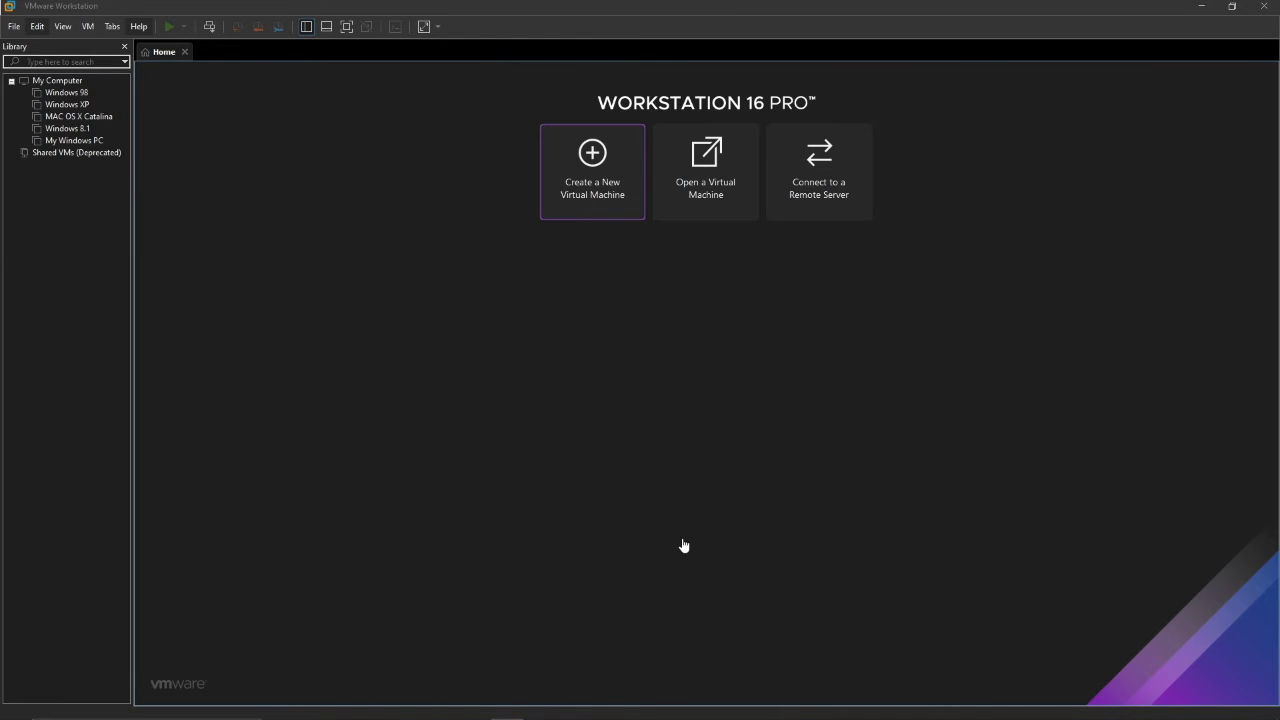
left_click(698, 490)
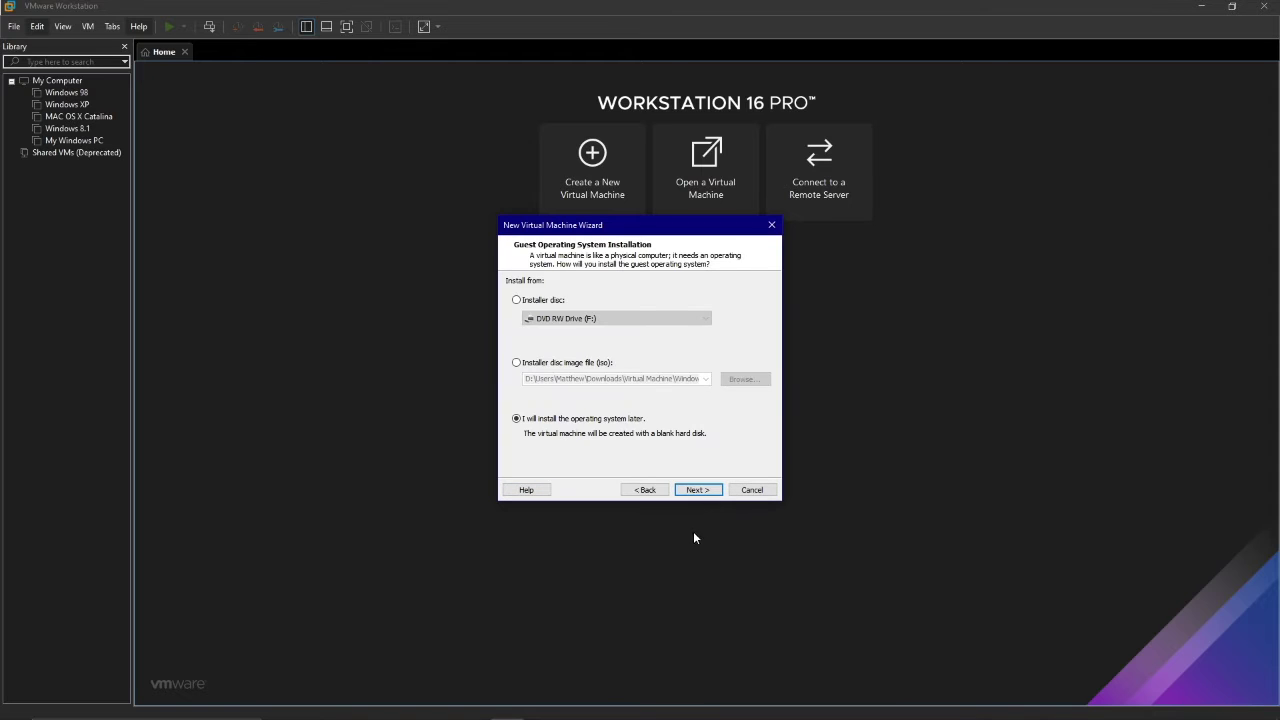
left_click(698, 490)
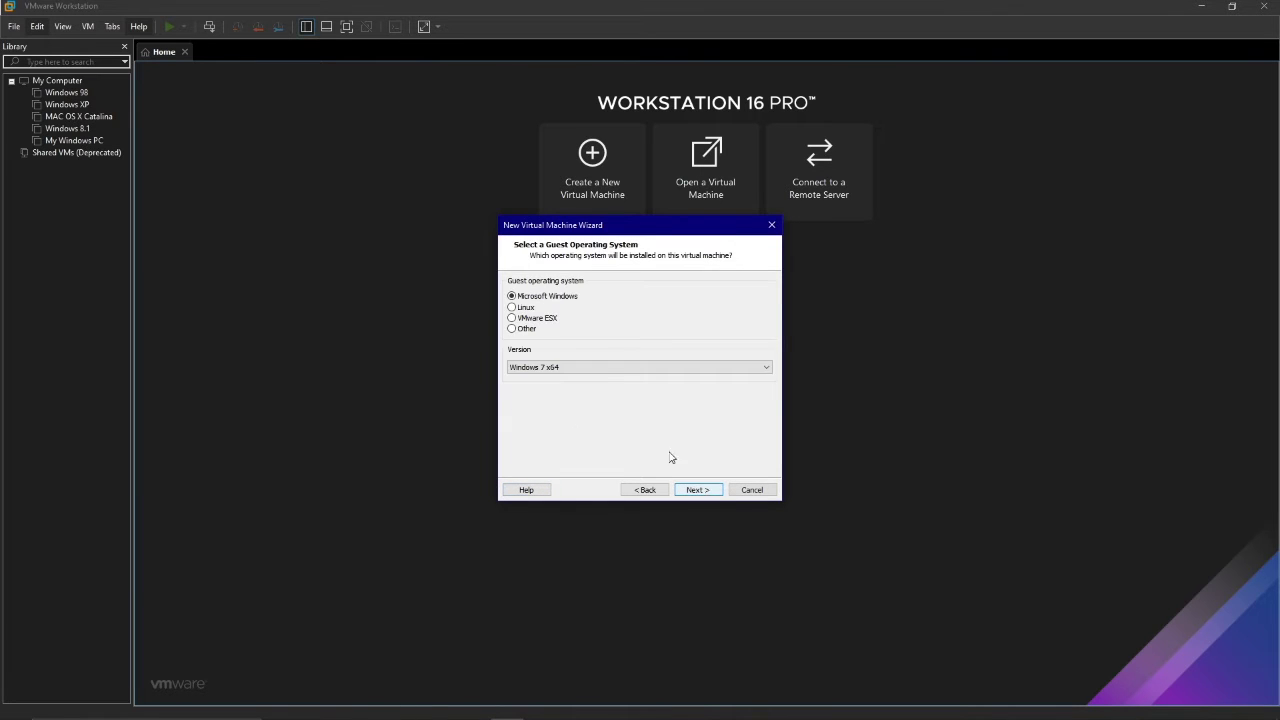
- Set the guest operating system to Other with the version MS-DOS
left_click(546, 367)
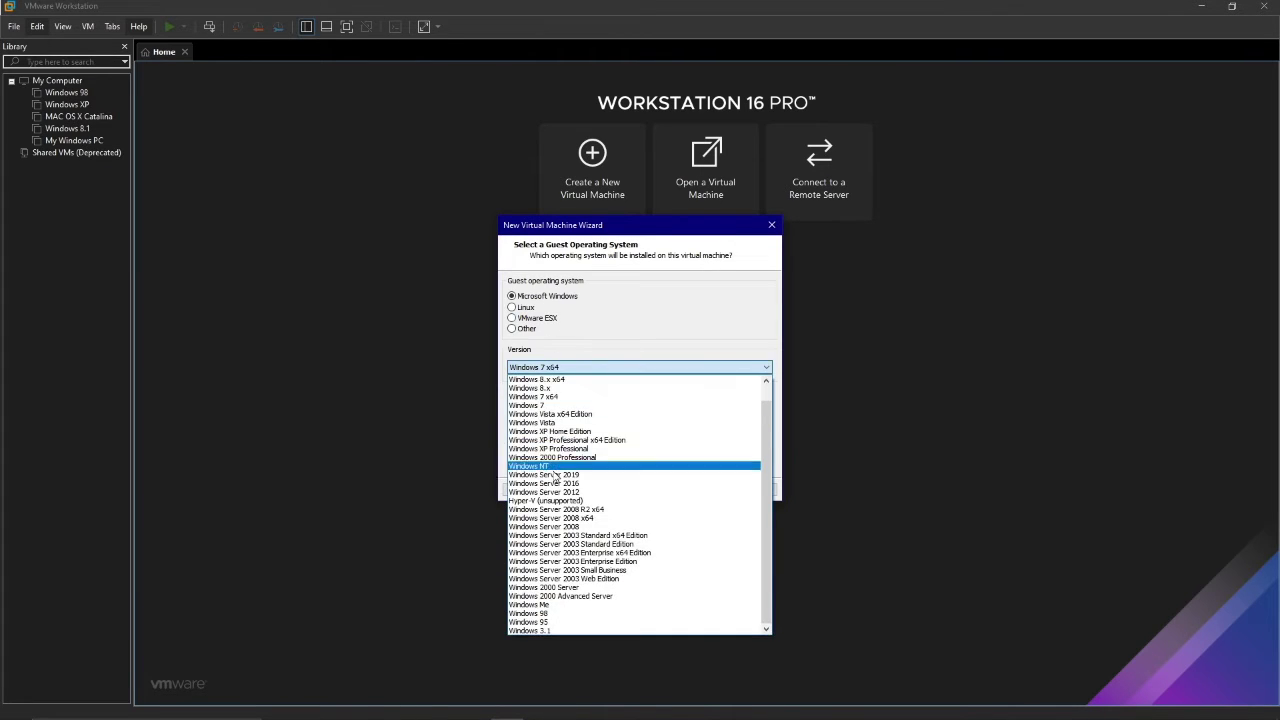
left_click(567, 327)
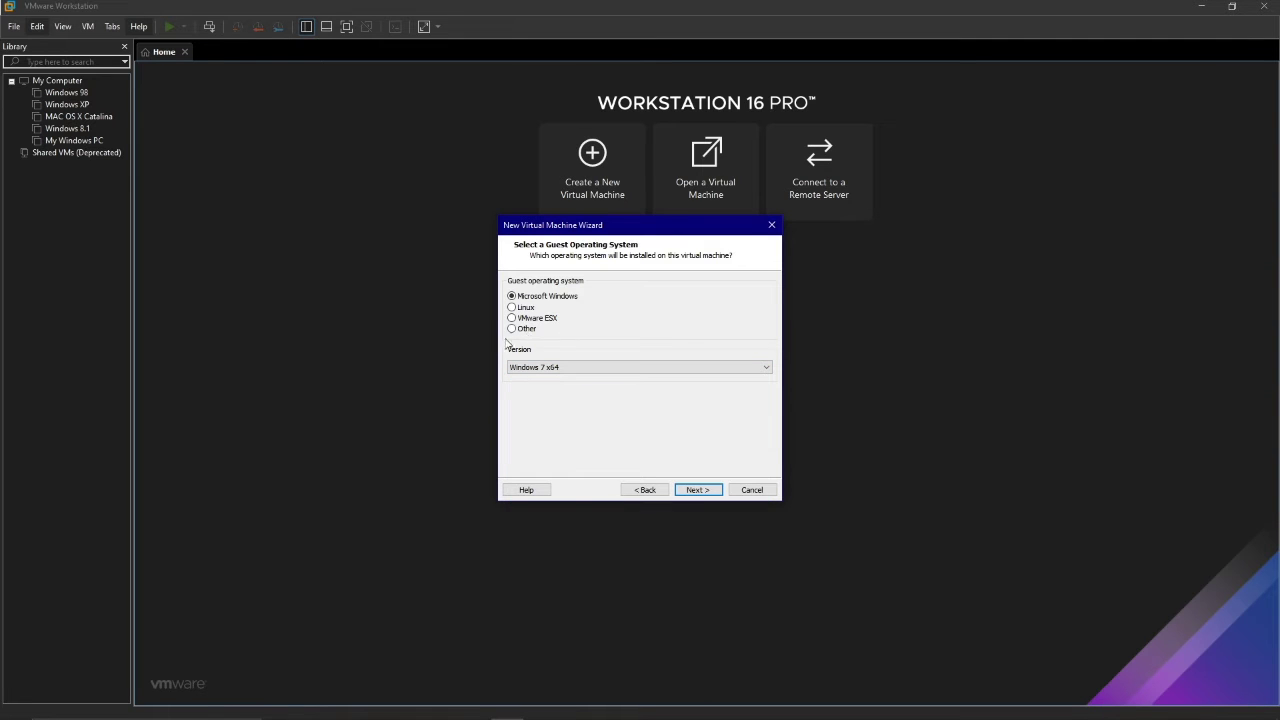
left_click(524, 332)
left_click(557, 367)
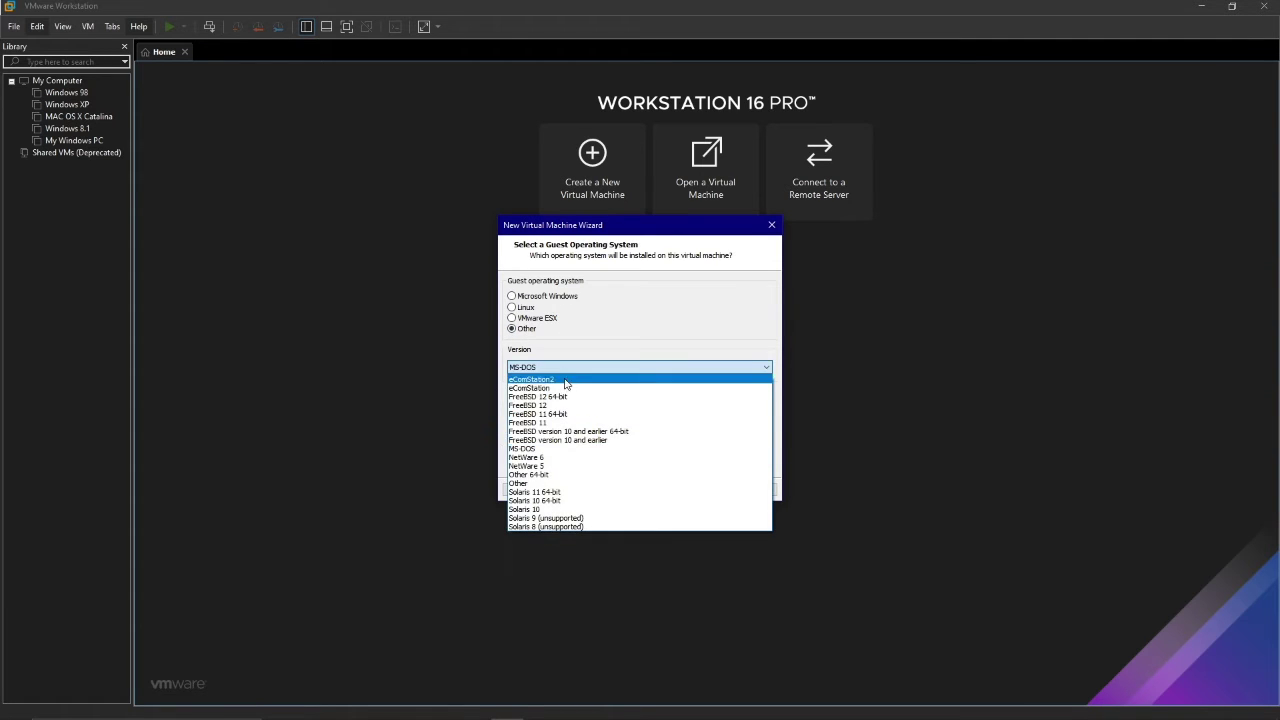
left_click(568, 449)
left_click(695, 490)
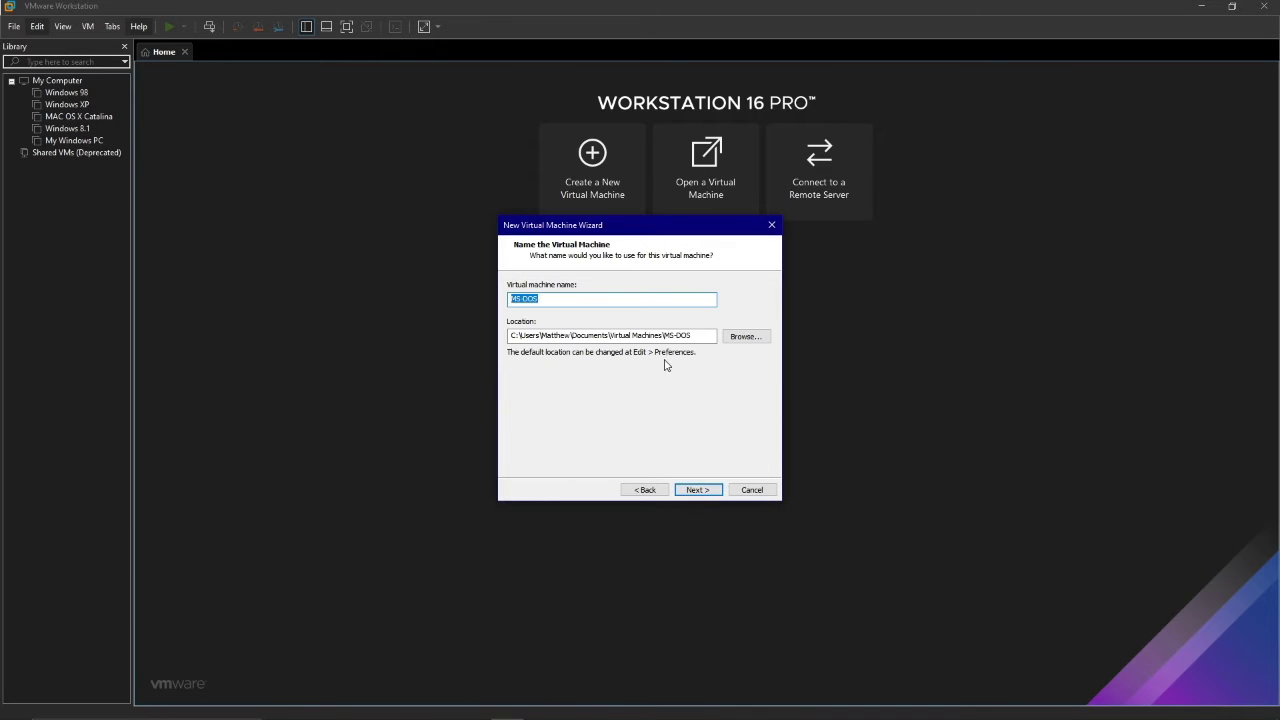
- Keep the name MS-DOS and its default location, and store the 2 GB virtual disk as a single file
left_click(700, 490)
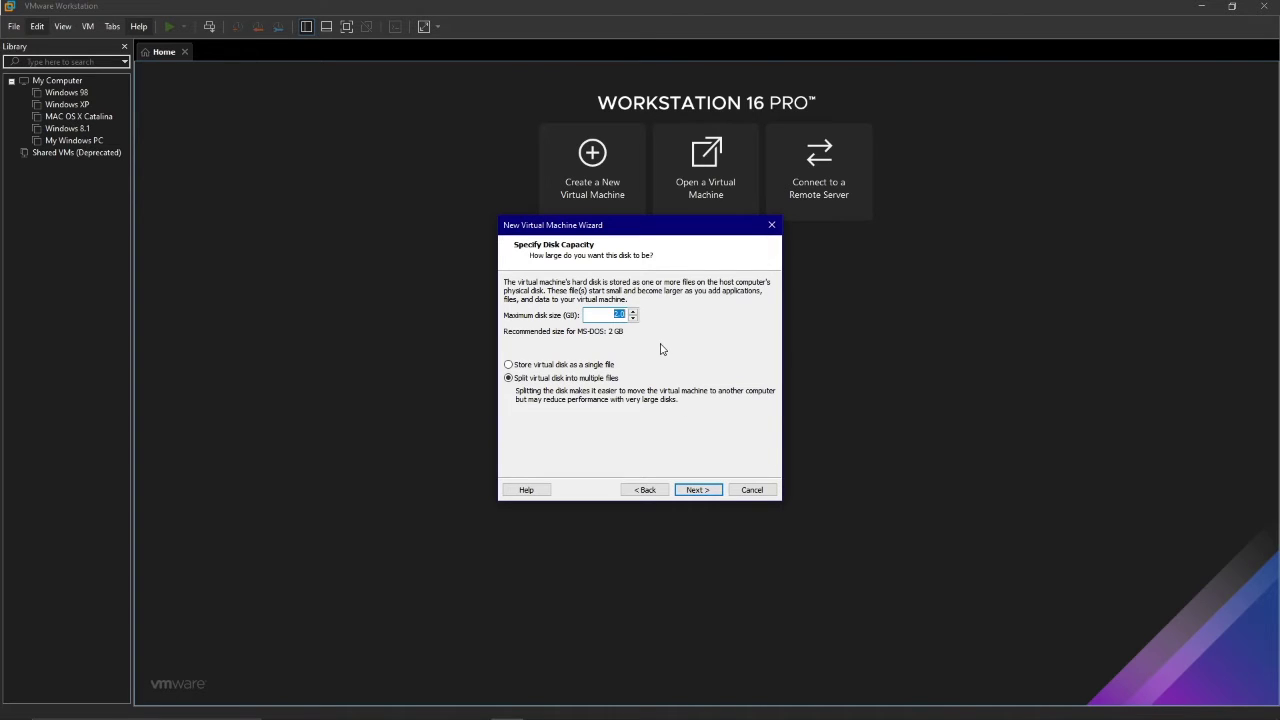
left_click(571, 366)
left_click(700, 490)
- Look at the memory allocation in the virtual machine's hardware settings and return to the wizard summary
left_click(590, 414)
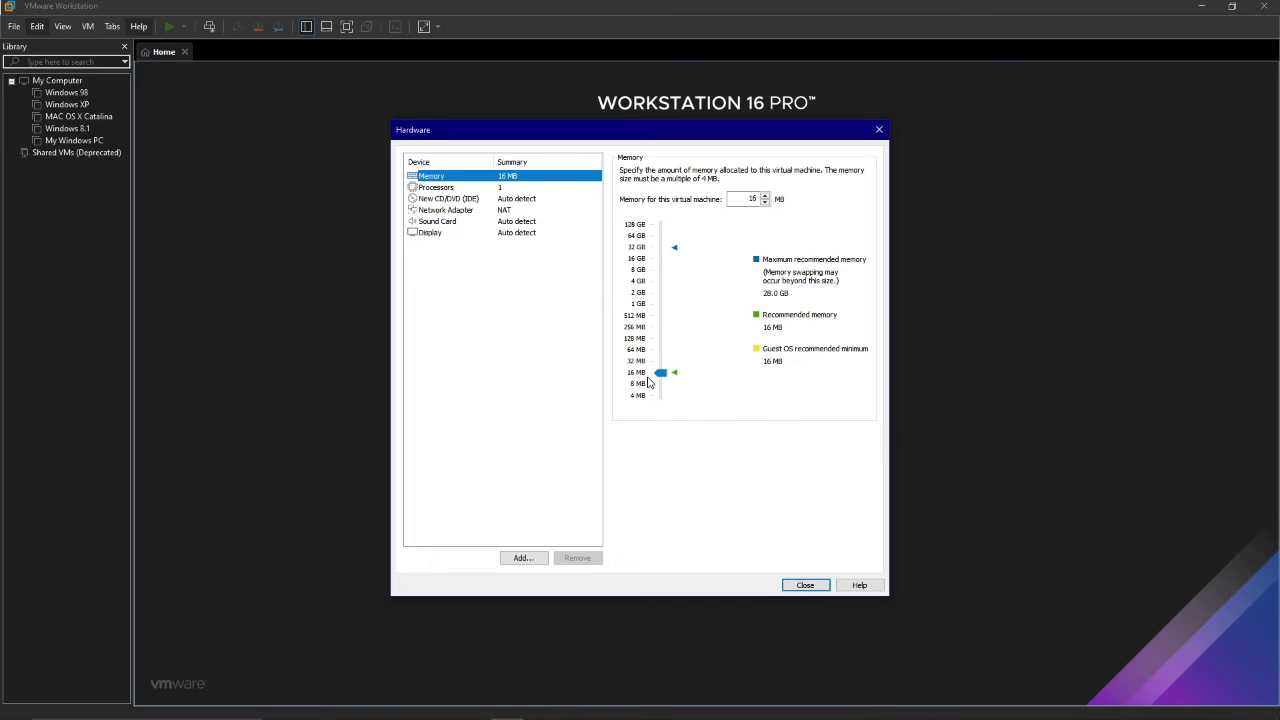
left_click_drag(640, 135, 838, 121)
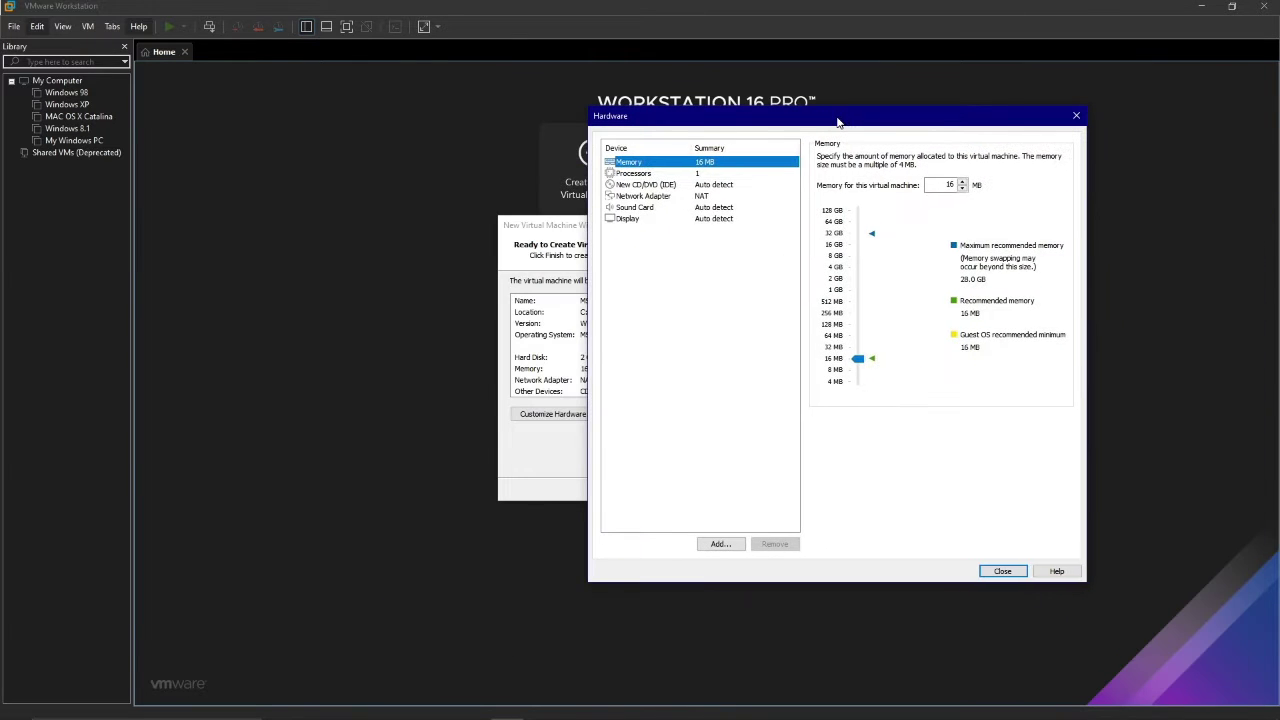
left_click(1002, 571)
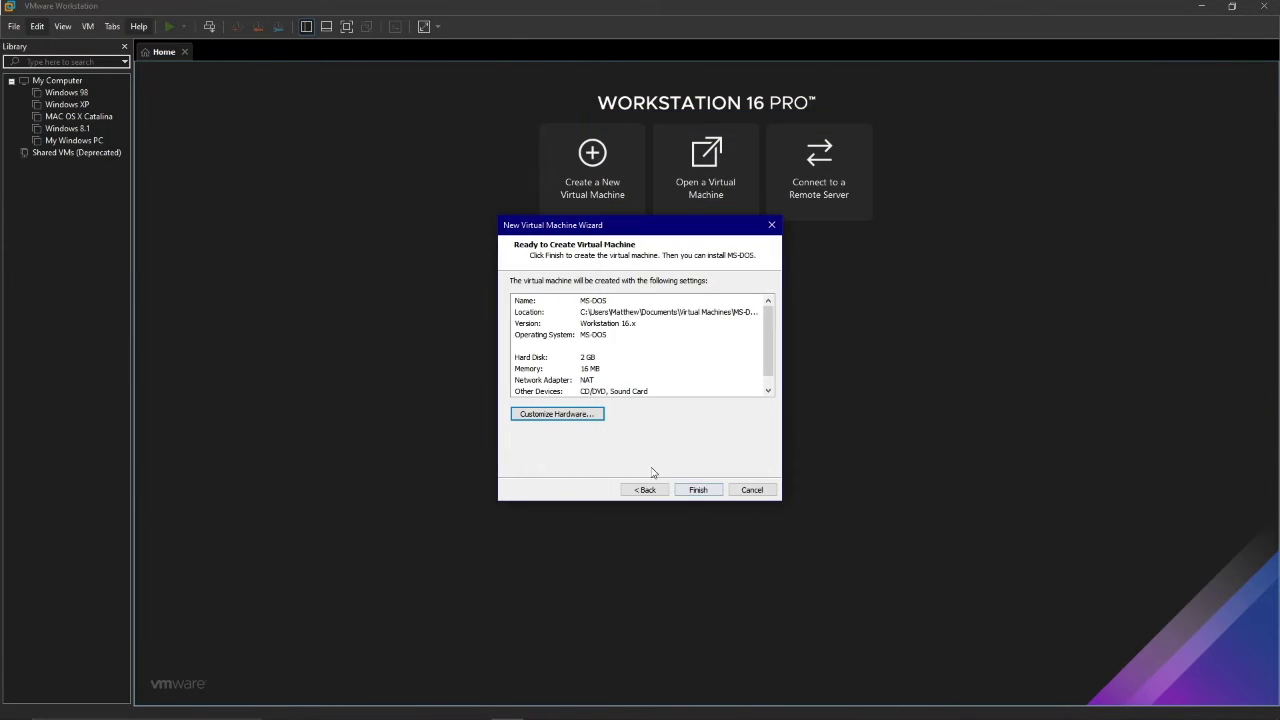
- Reopen the hardware customization and review the memory, processor and CD/DVD drive settings
left_click(580, 415)
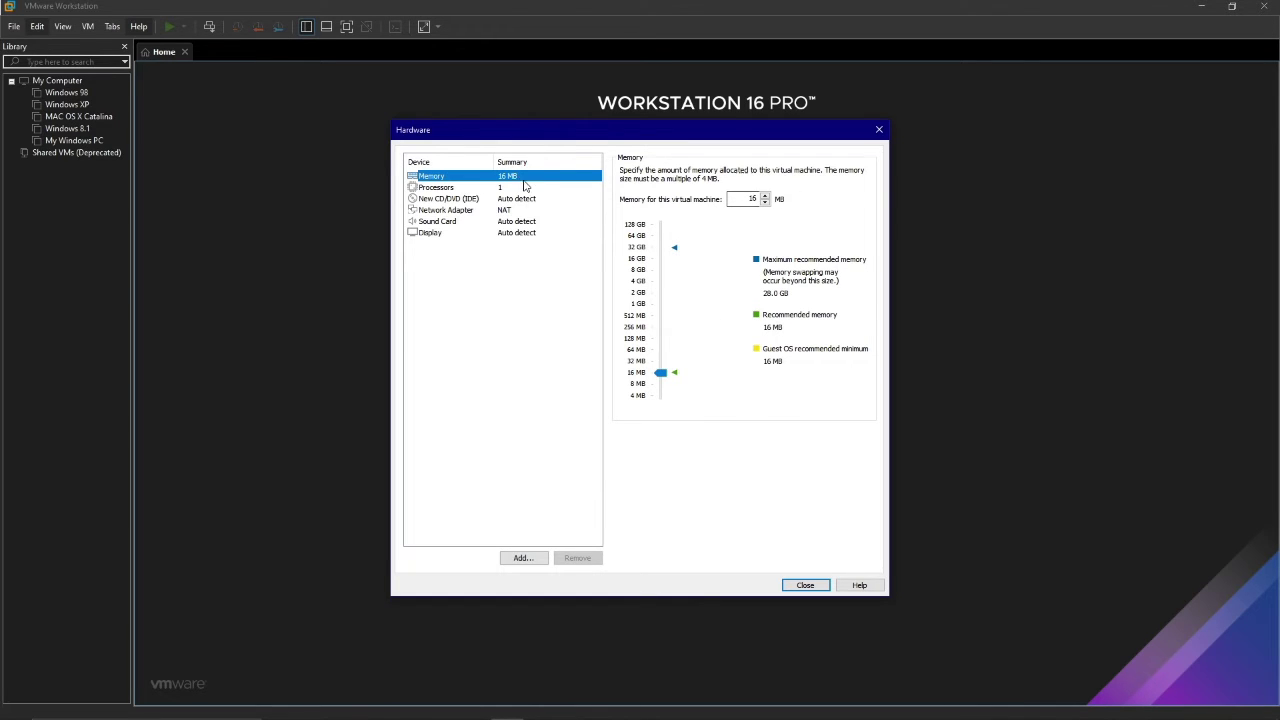
left_click(528, 198)
left_click(530, 187)
left_click(518, 199)
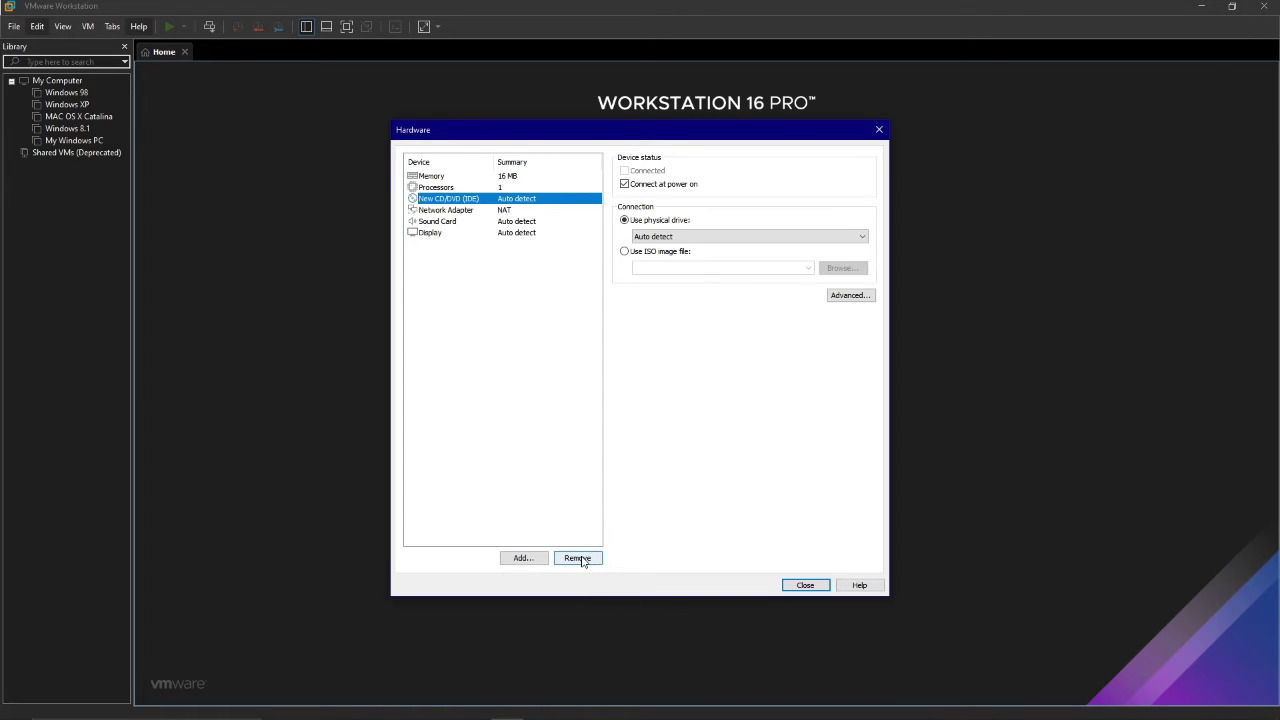
- Try the Bridged connection for the network adapter and switch back to NAT
left_click(514, 211)
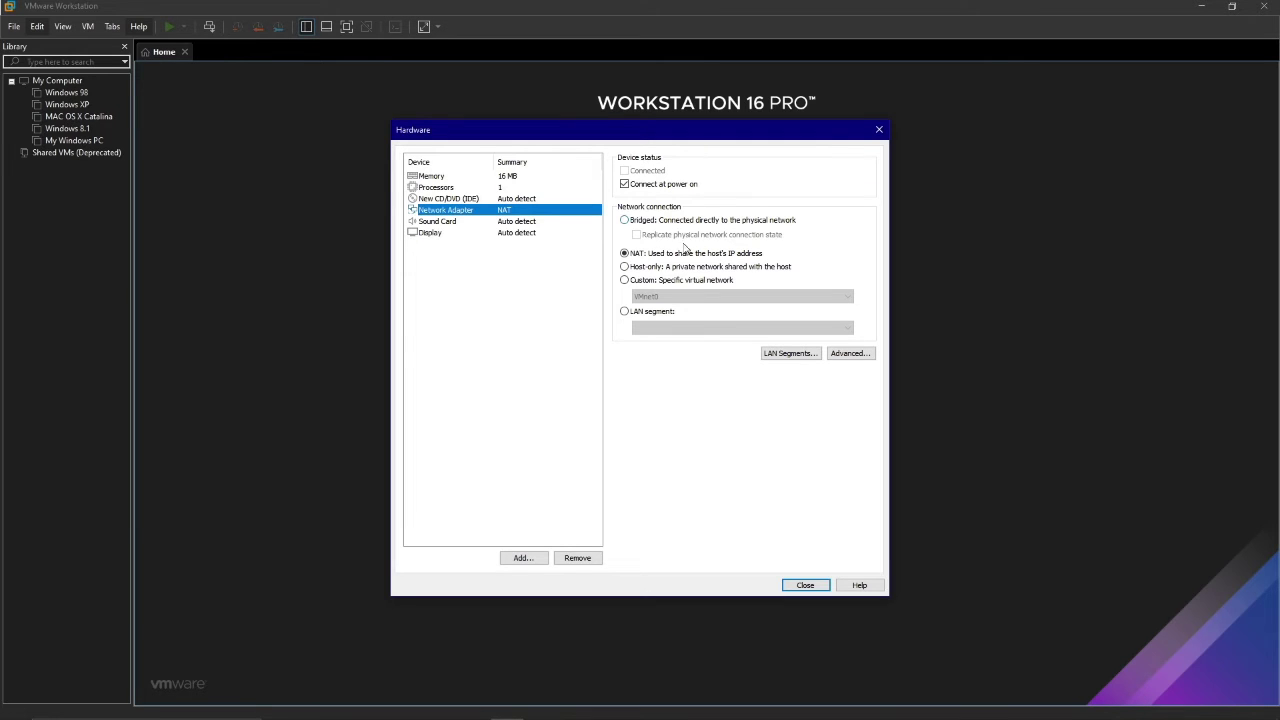
left_click(660, 220)
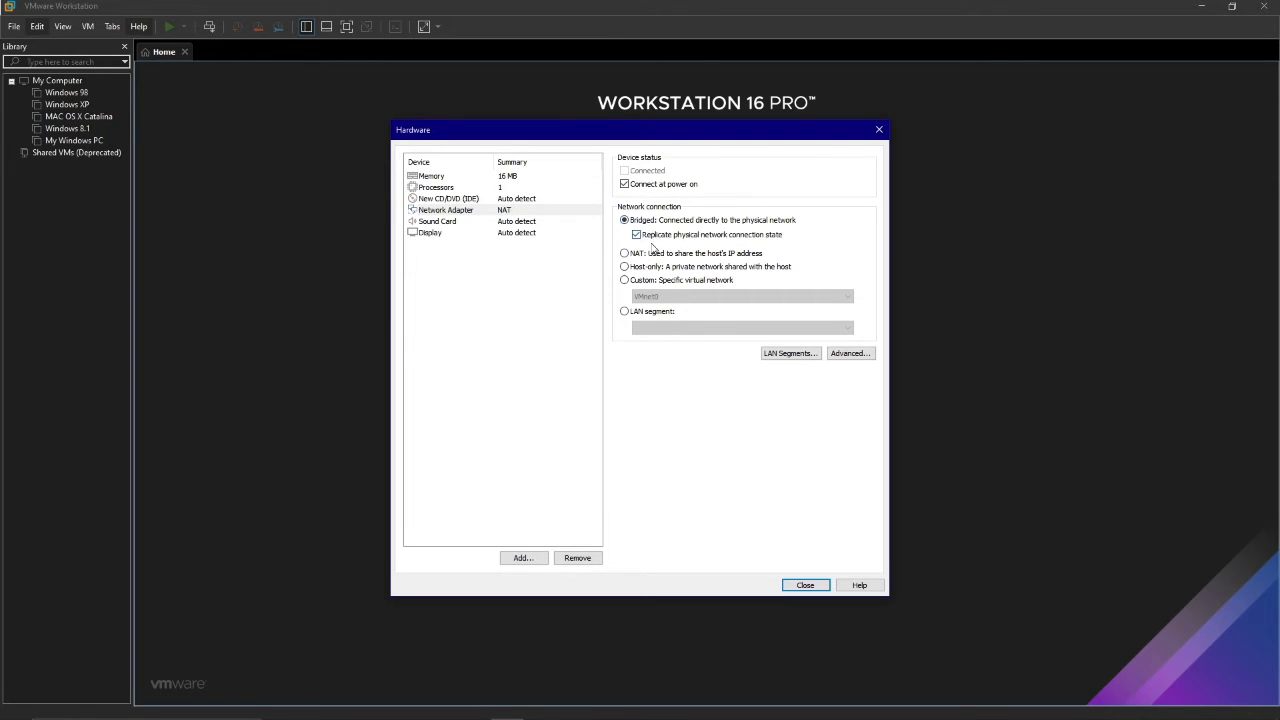
left_click(654, 256)
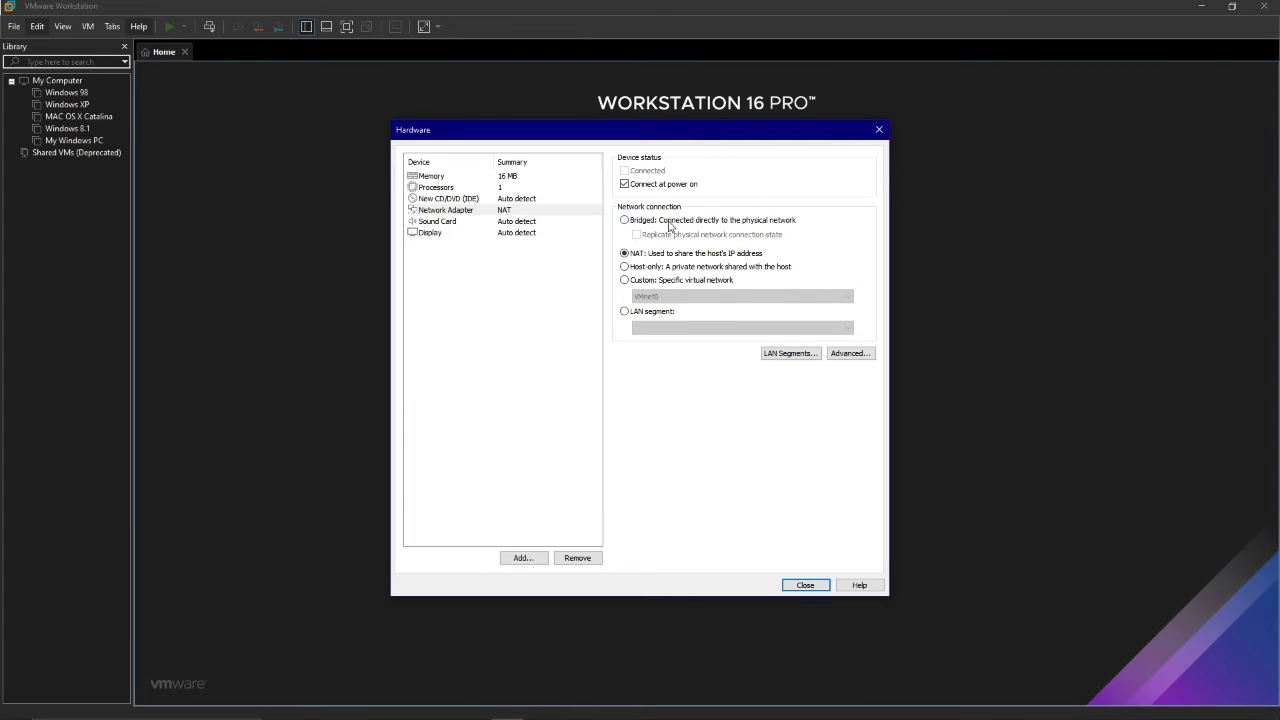
- Review the Sound Card and Display settings of the virtual machine's hardware
left_click(538, 222)
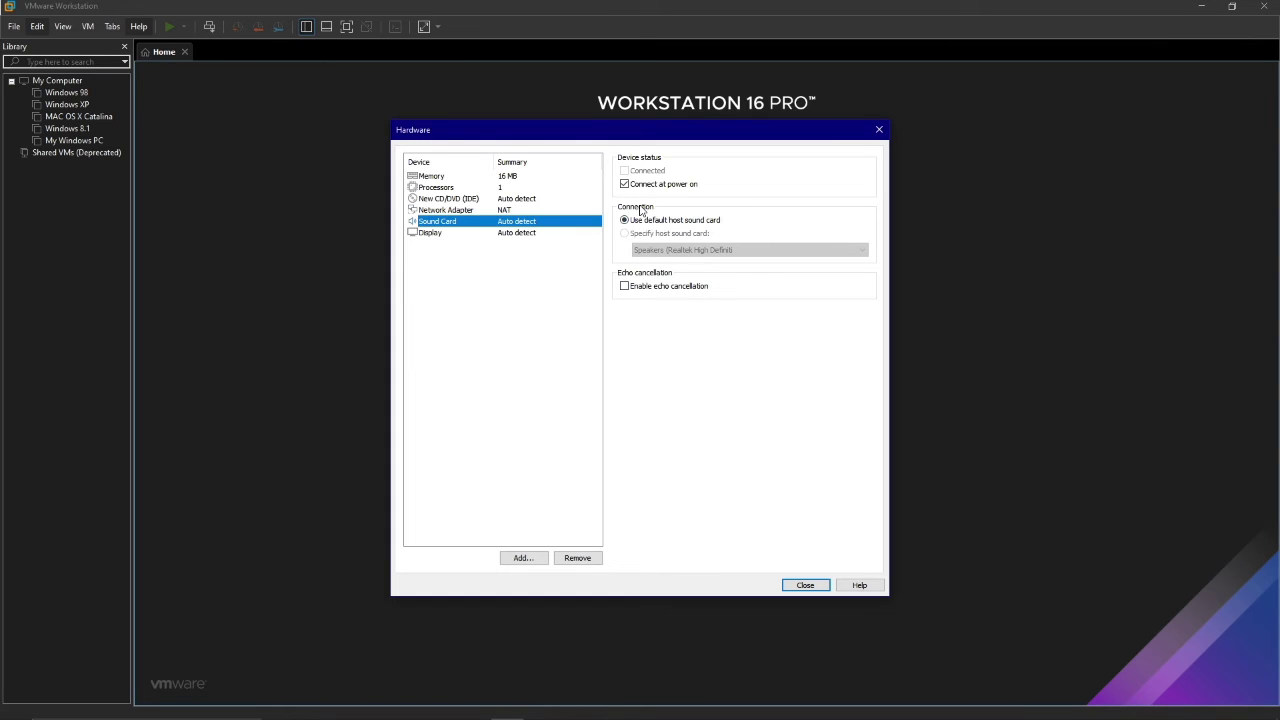
left_click(491, 233)
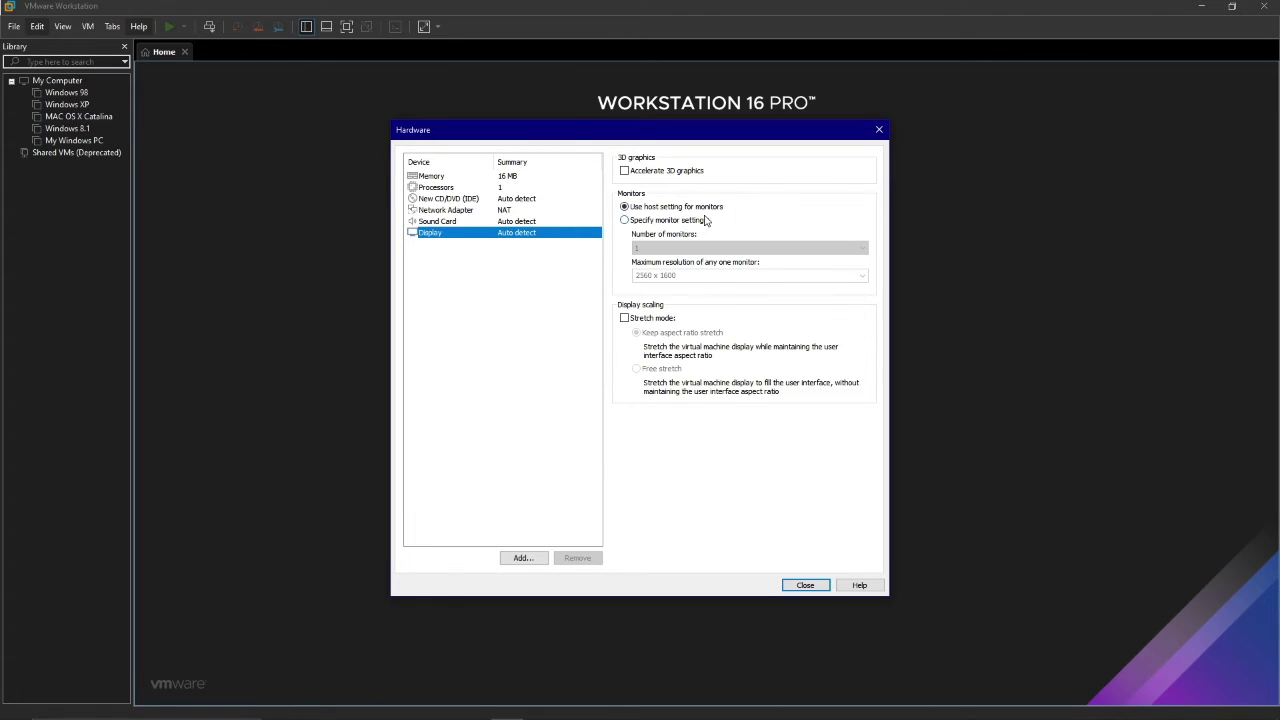
- Add a Floppy Drive to the virtual machine's hardware and select it to show its settings
left_click(546, 558)
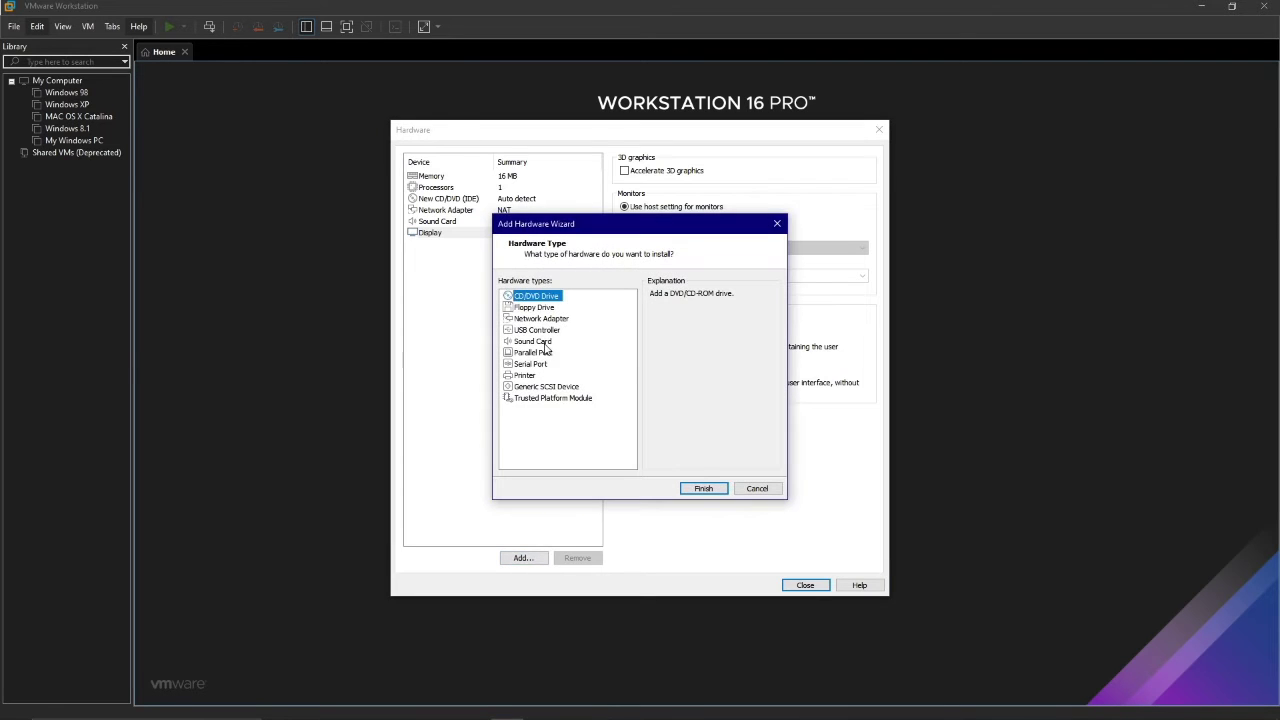
left_click(538, 308)
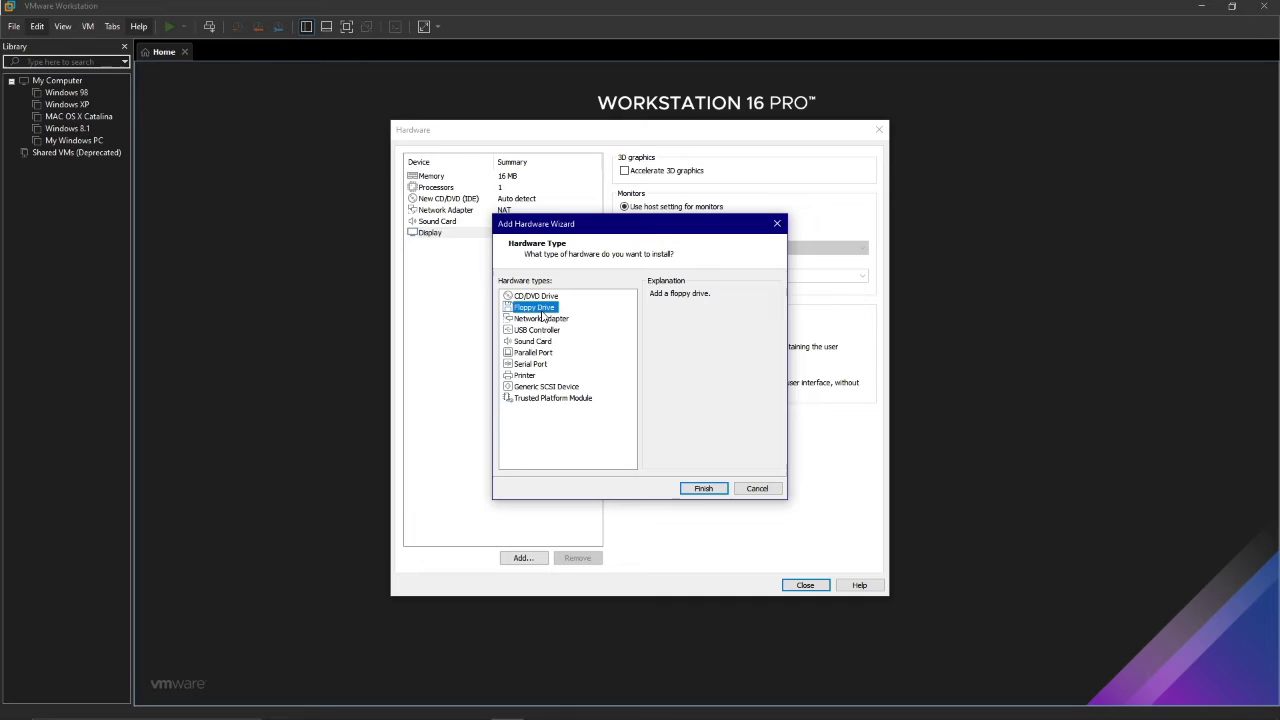
left_click(712, 489)
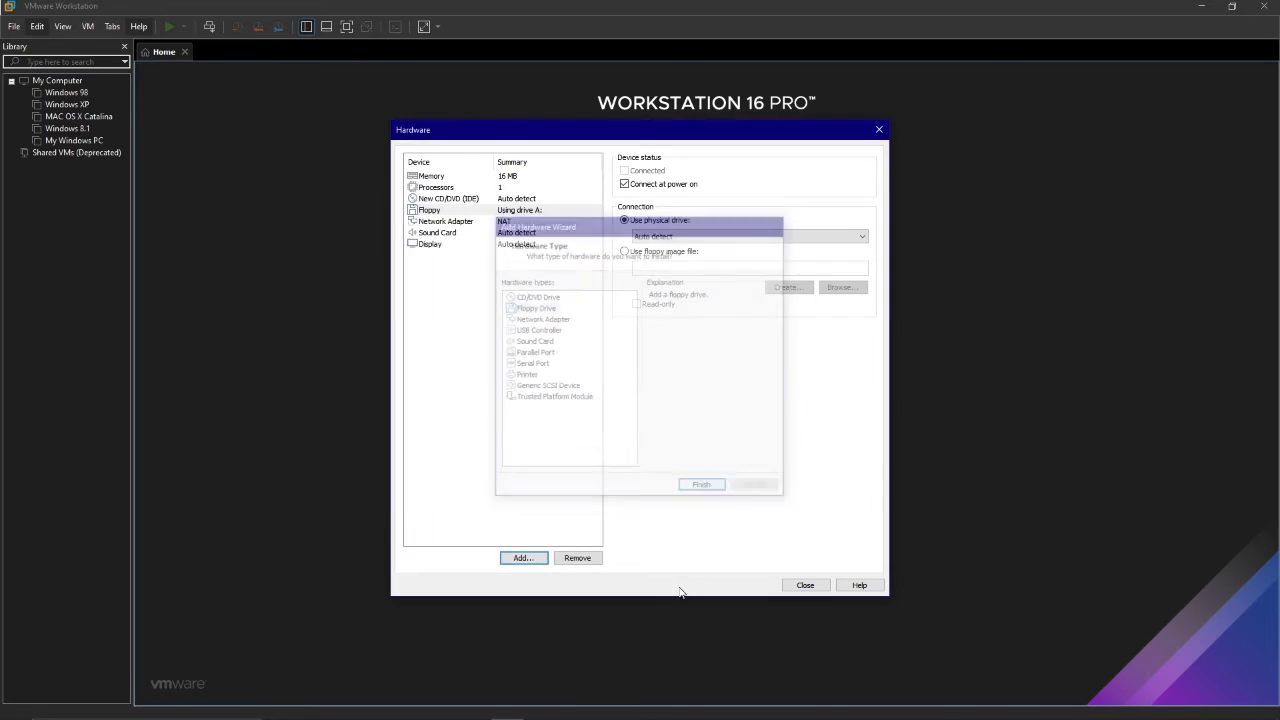
left_click(538, 213)
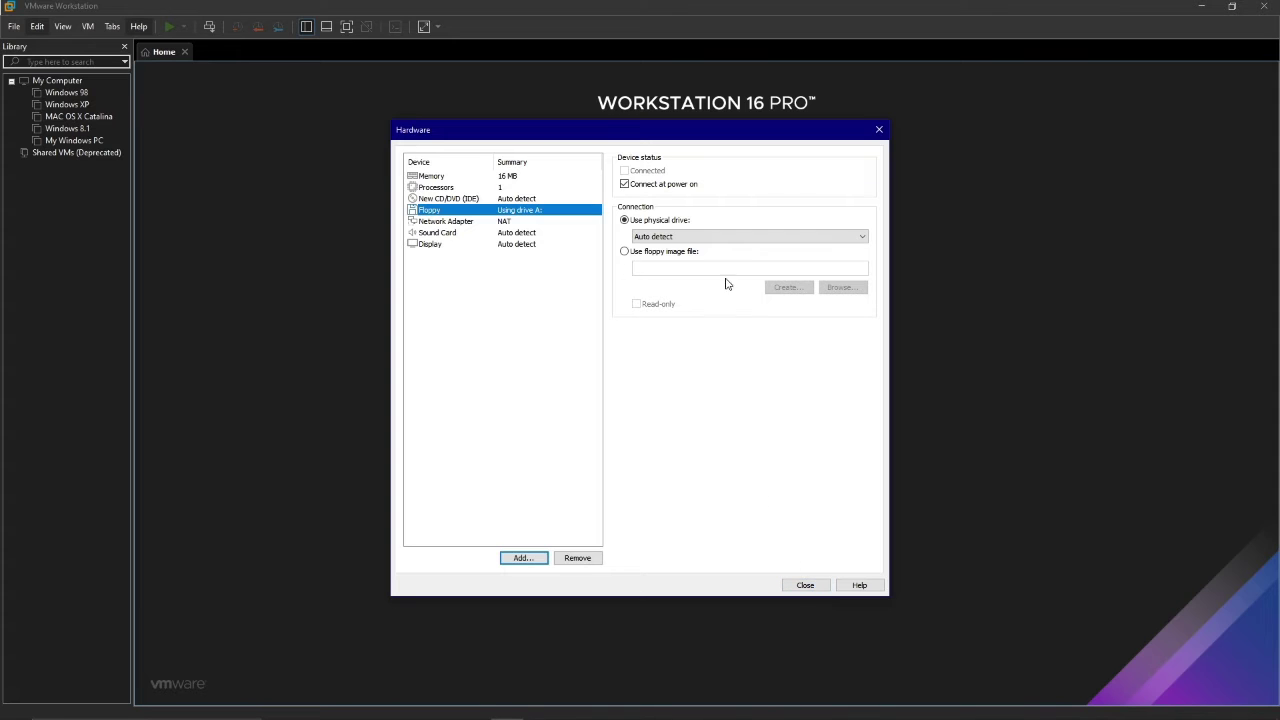
- Set the floppy drive to use the Dos6.0 image file from the Boot Disks folder and close the hardware settings
left_click(686, 251)
left_click(840, 287)
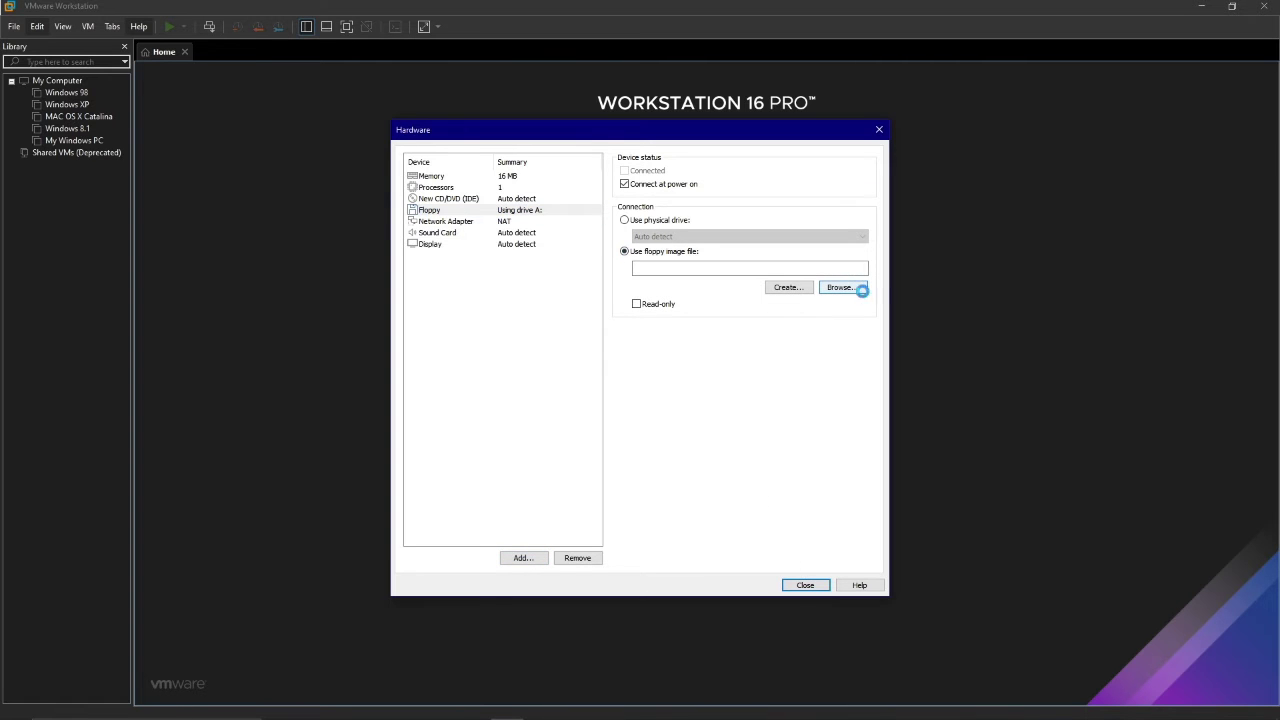
left_click(458, 291)
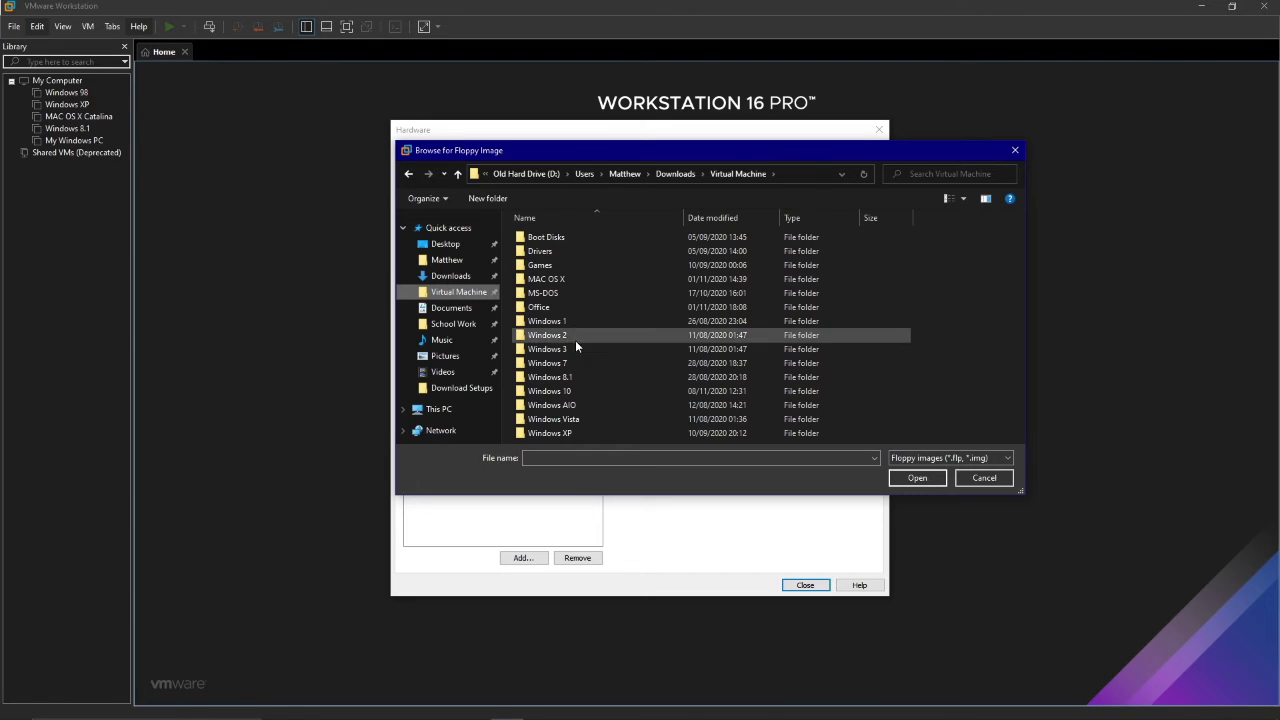
double_click(565, 292)
double_click(585, 241)
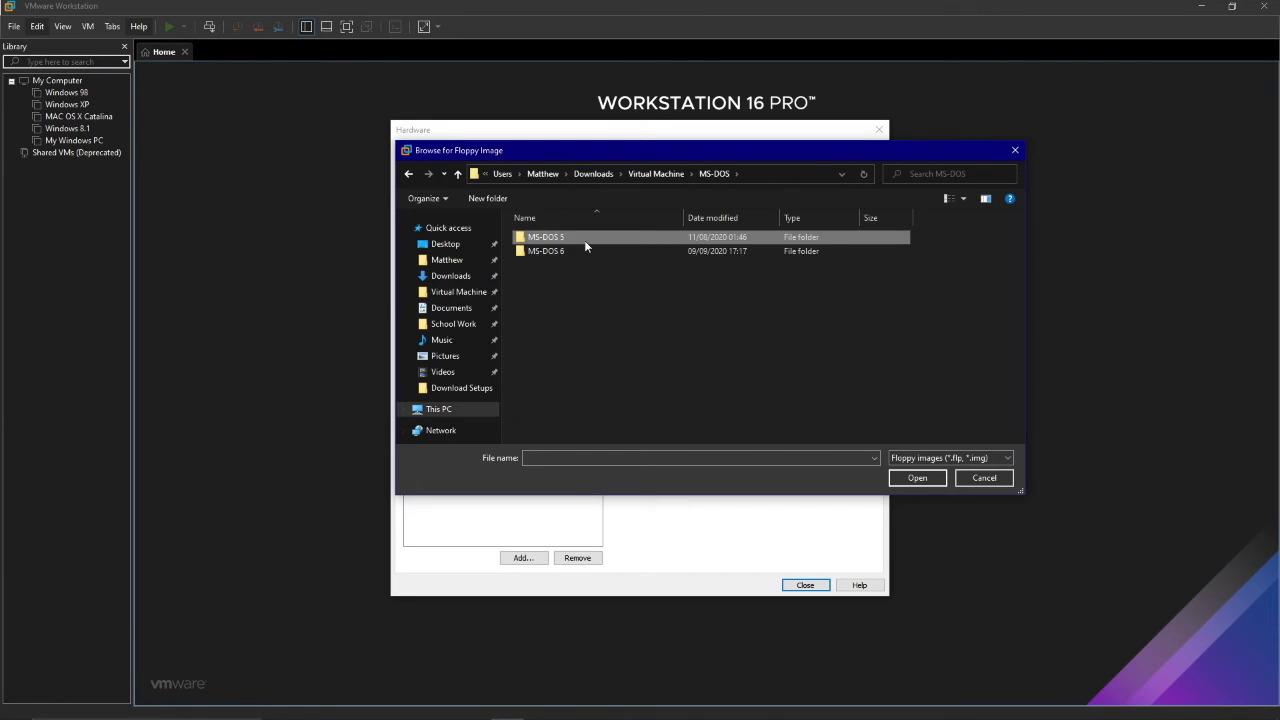
key("alt+Left")
key("alt+Left")
double_click(534, 239)
double_click(538, 238)
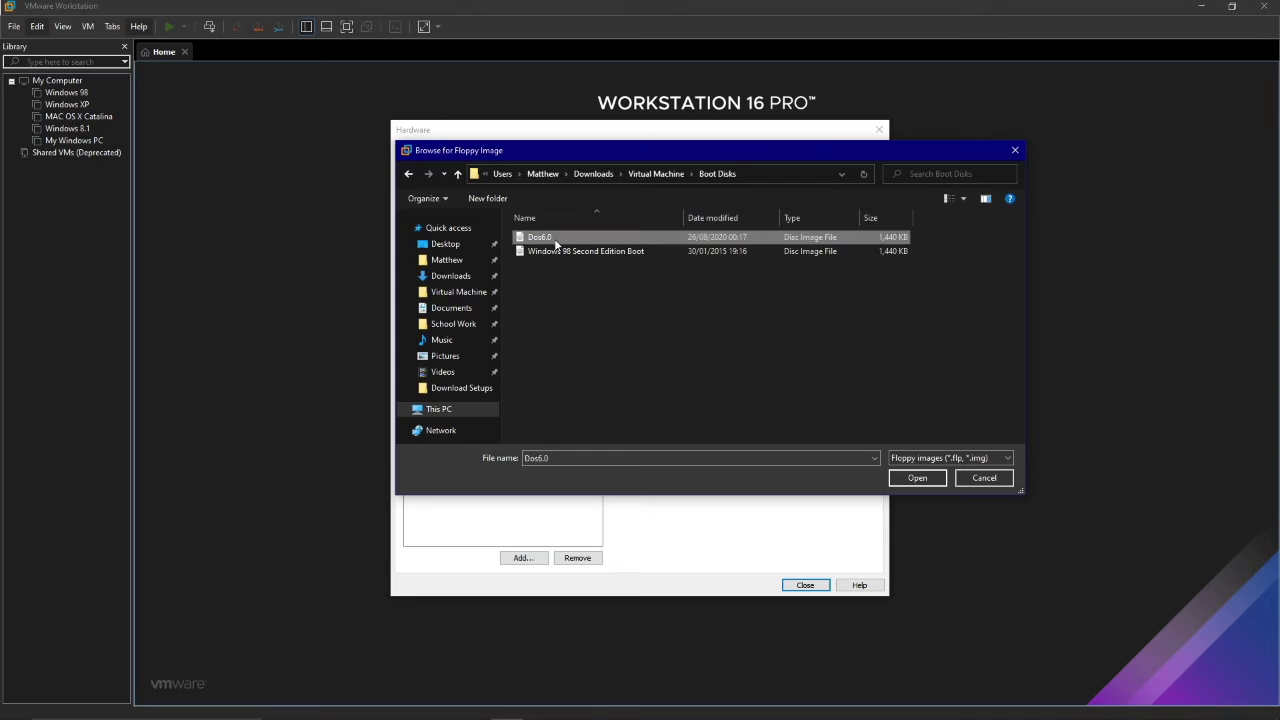
left_click(804, 585)
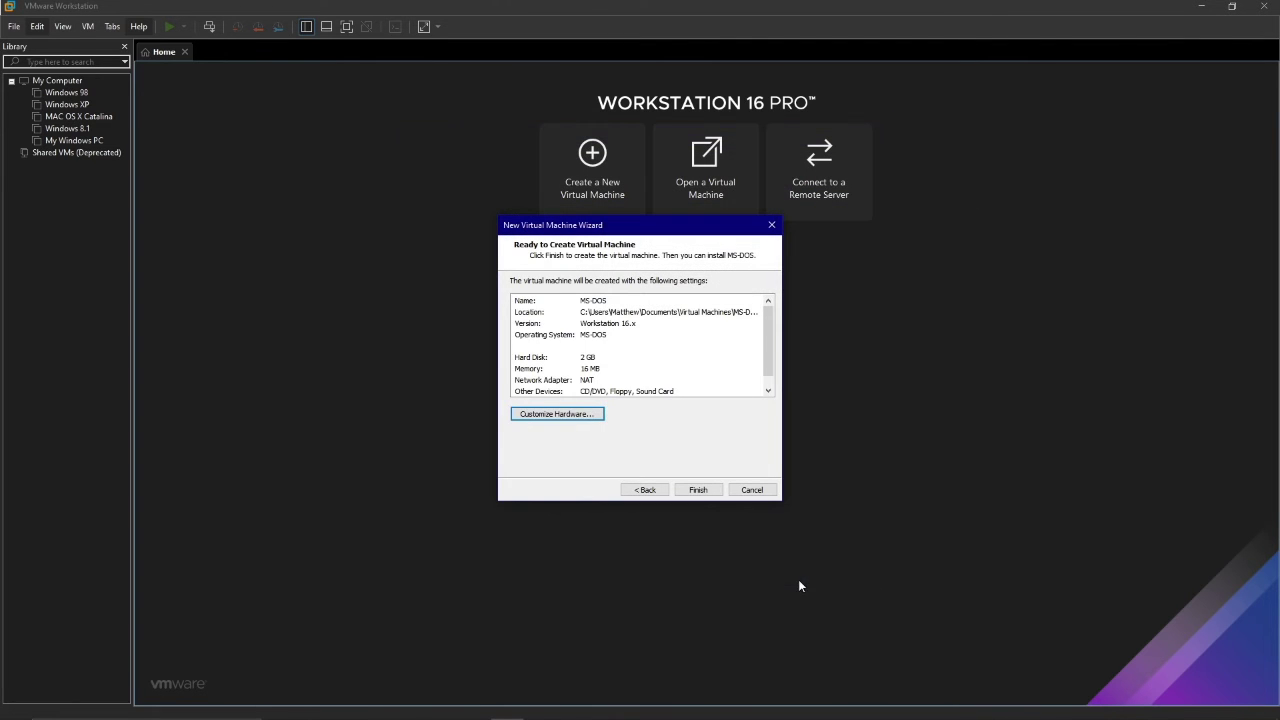
- Check which hardware types can be added without adding any, and finish creating the MS-DOS virtual machine
left_click(575, 418)
left_click(519, 558)
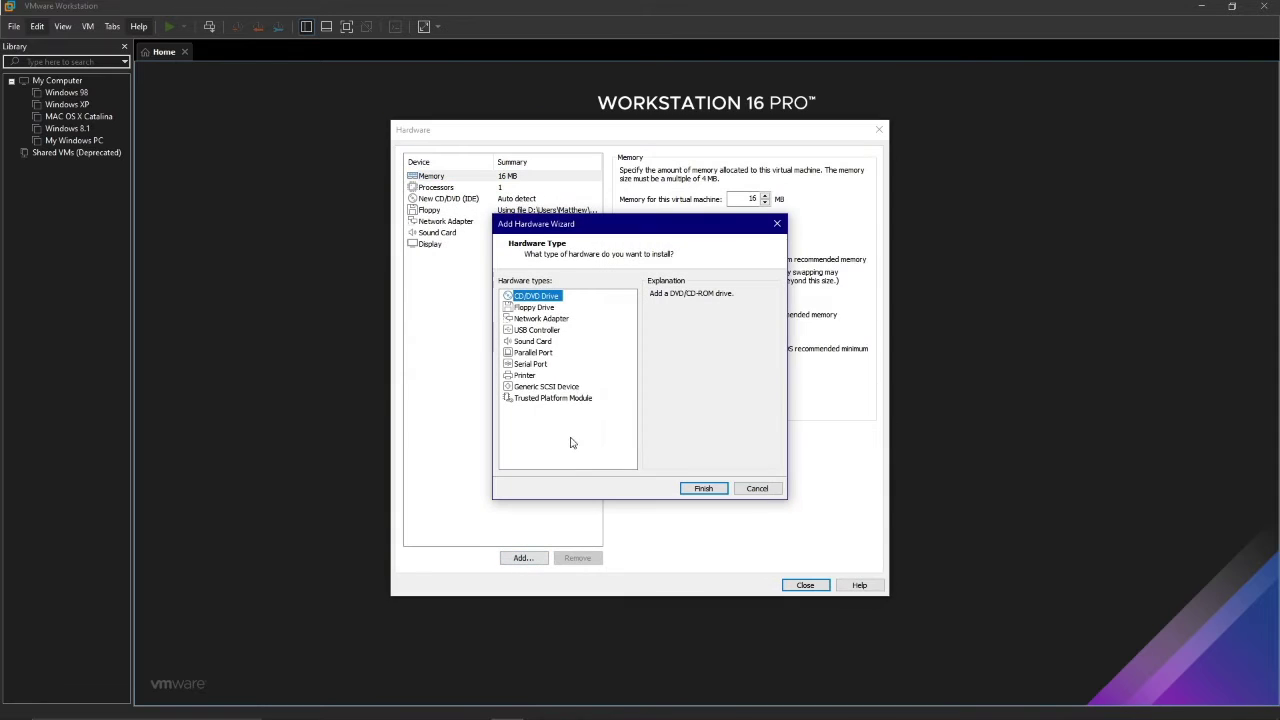
left_click(757, 488)
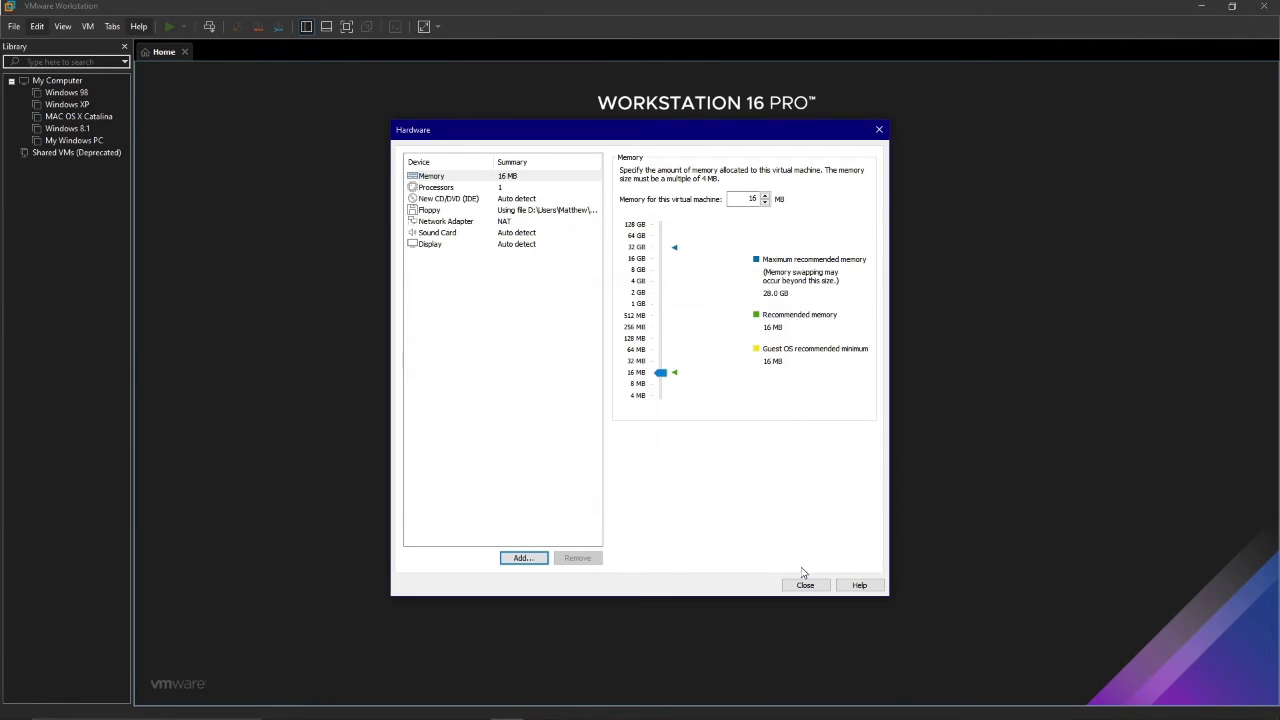
left_click(805, 585)
left_click(701, 489)
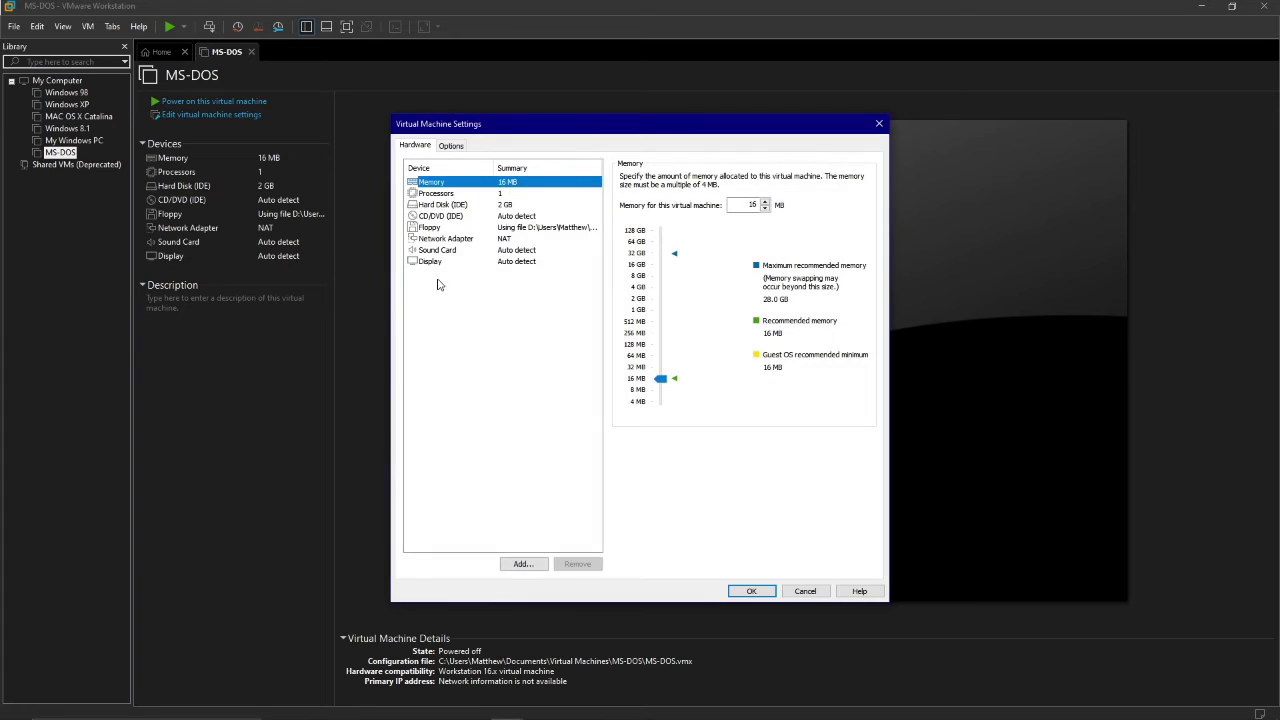
- Review the hard disk settings and the general options of the MS-DOS virtual machine
left_click(437, 205)
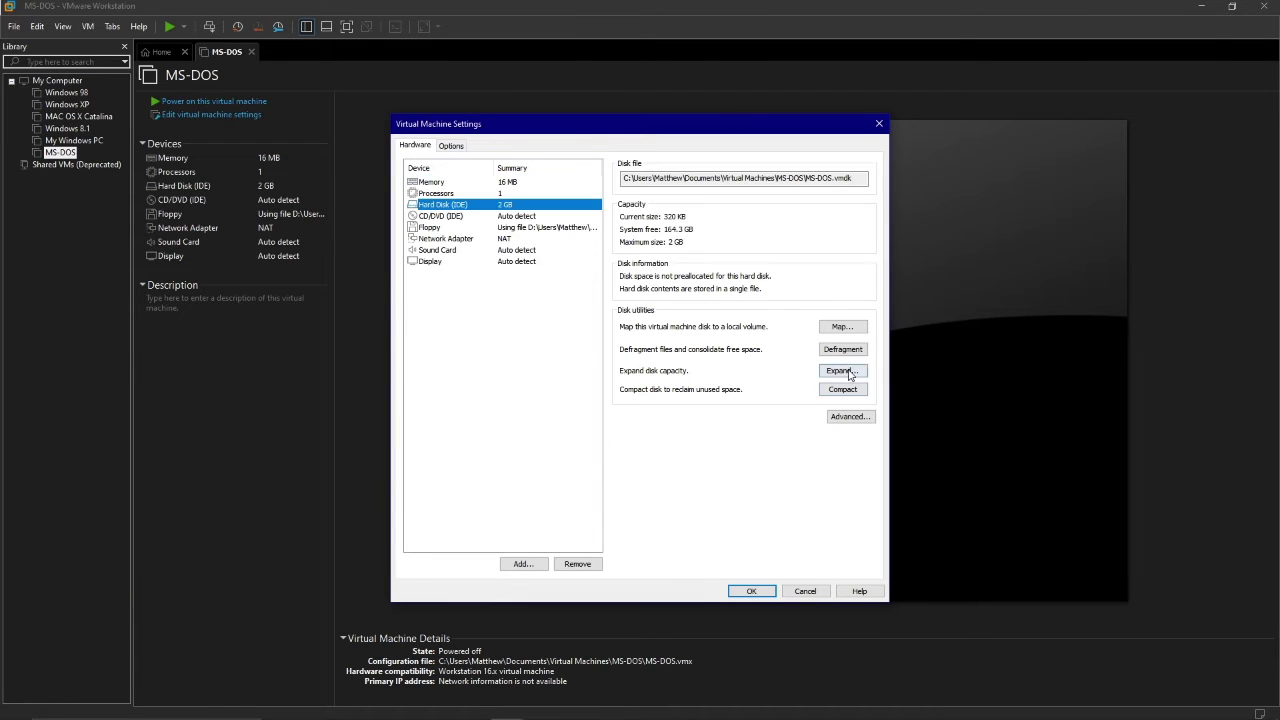
left_click(452, 147)
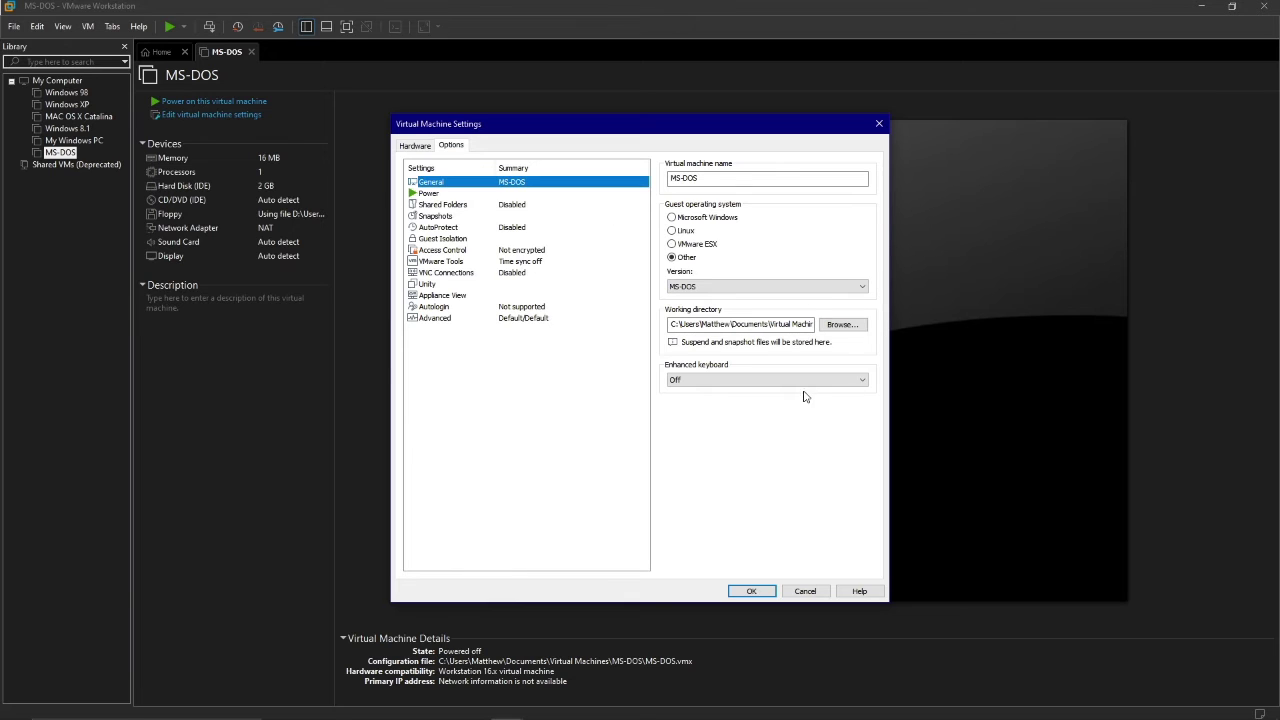
left_click(416, 146)
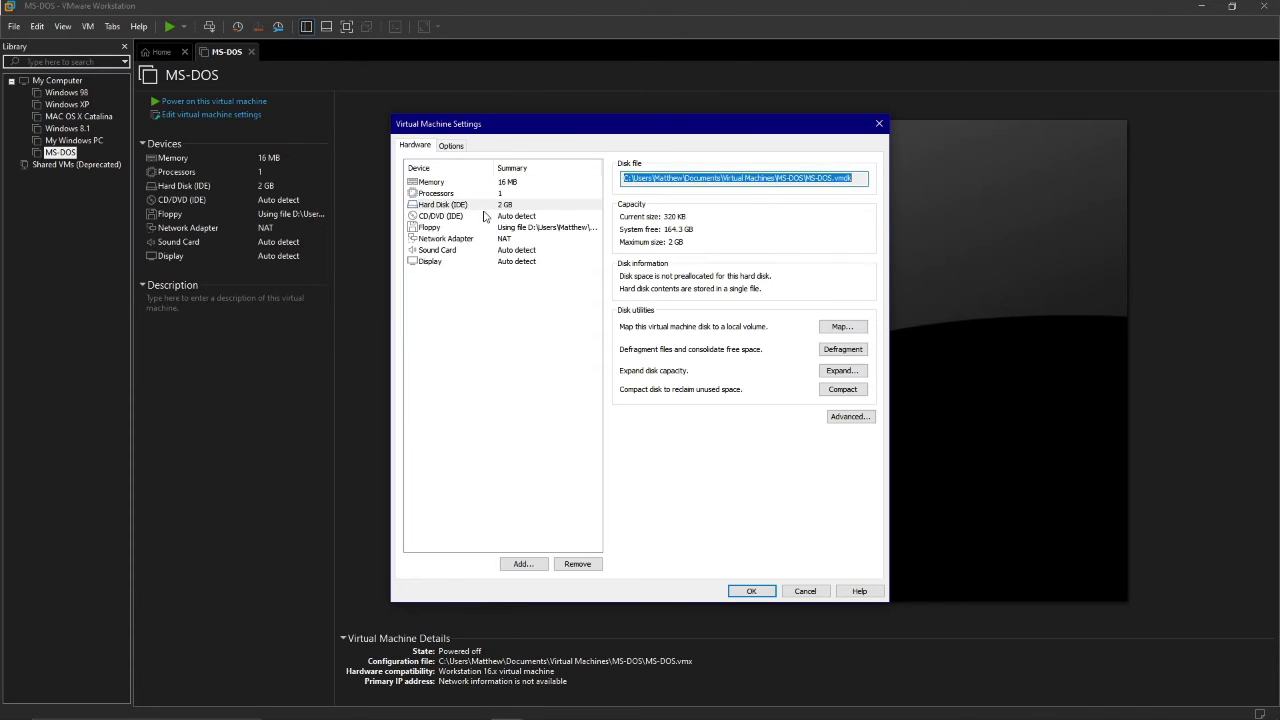
- Set the enhanced keyboard in the virtual machine's general options to Use if available (recommended)
left_click(455, 147)
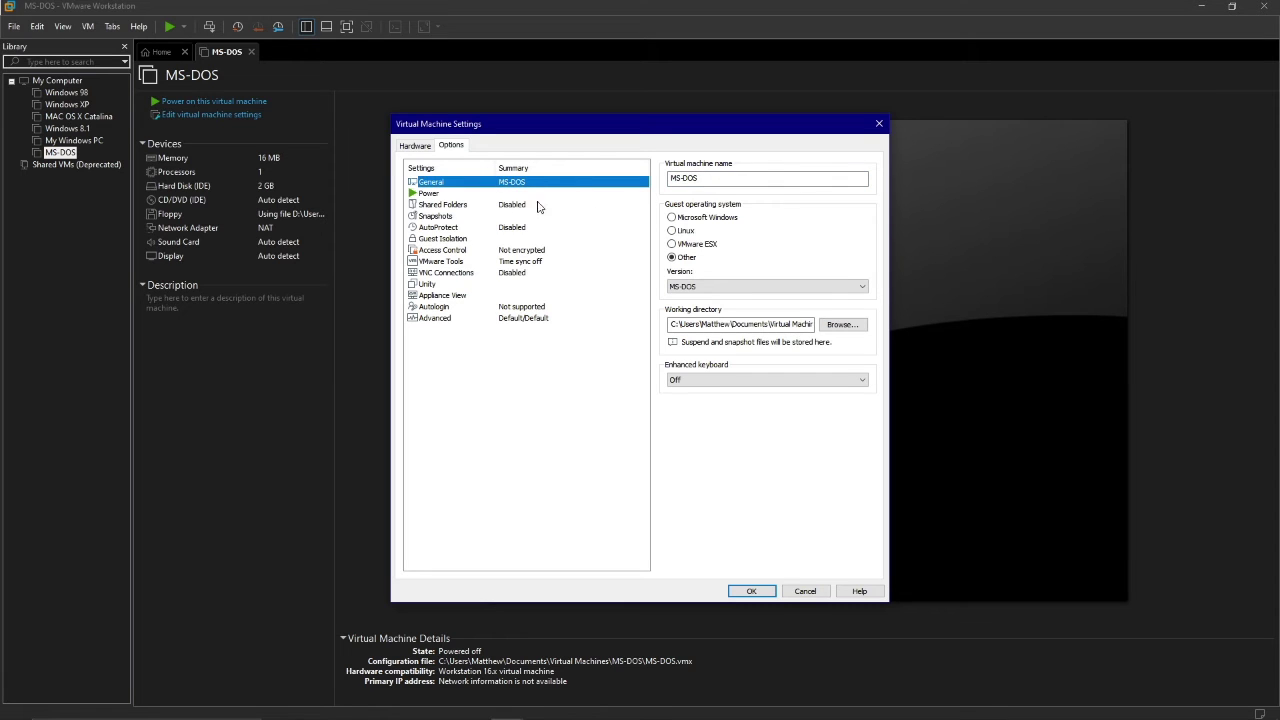
left_click(724, 380)
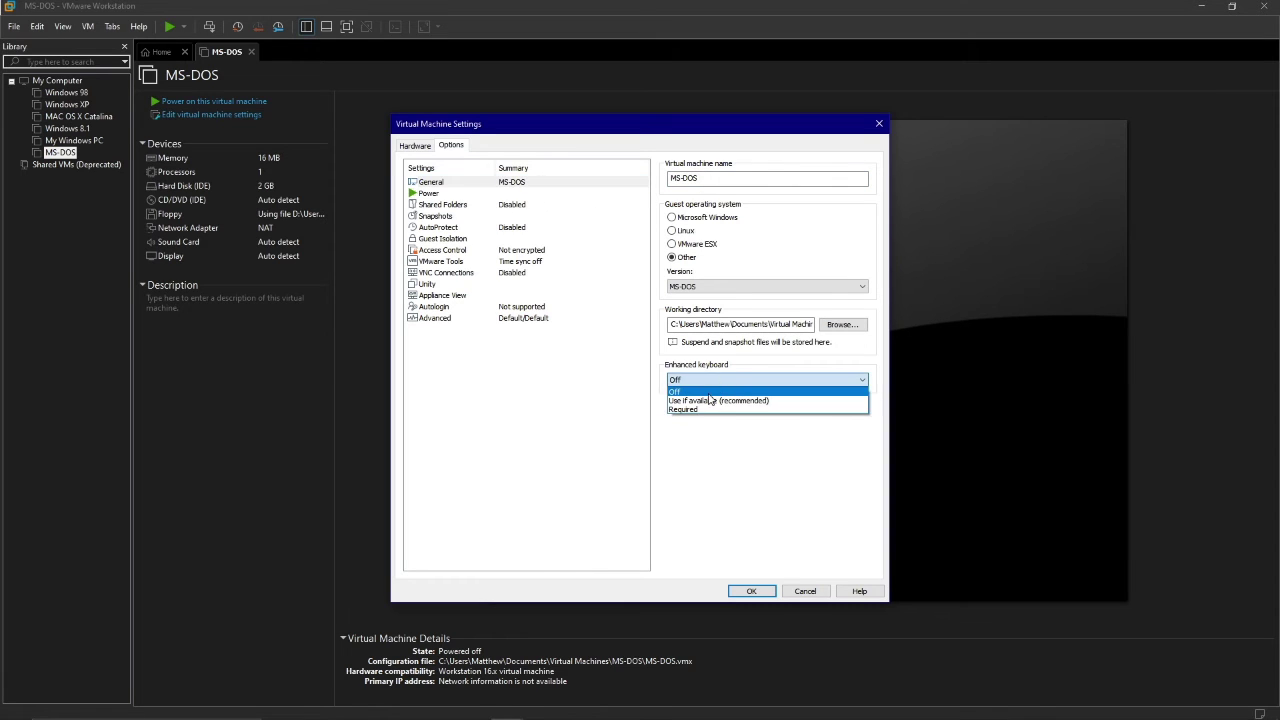
left_click(712, 400)
left_click(786, 388)
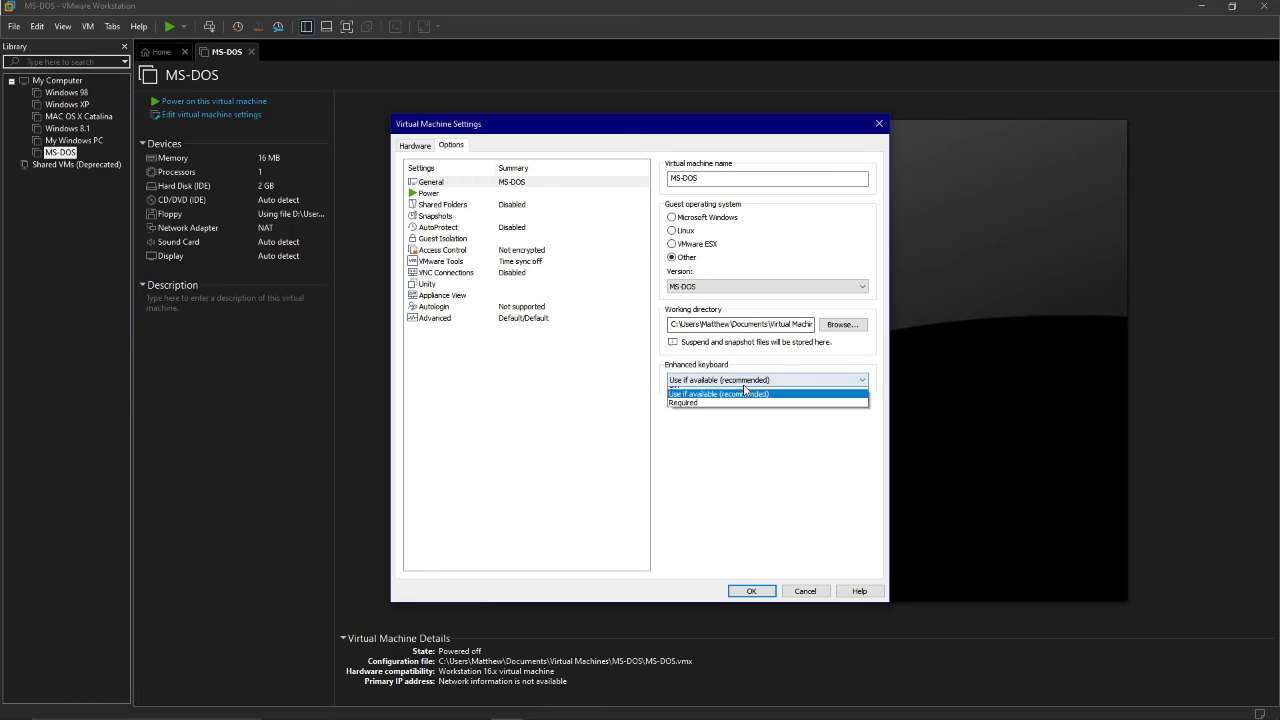
left_click(786, 388)
- Review the Power, Shared Folders and Snapshots options of the virtual machine
left_click(515, 193)
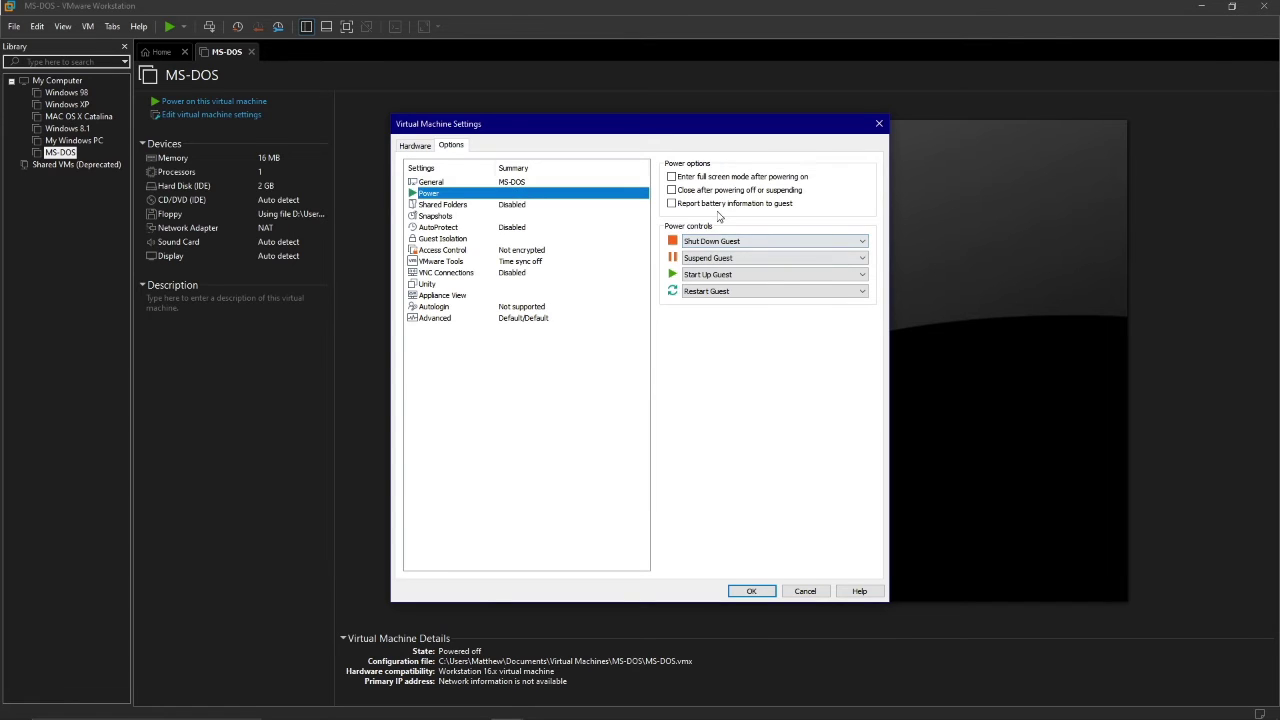
left_click(495, 205)
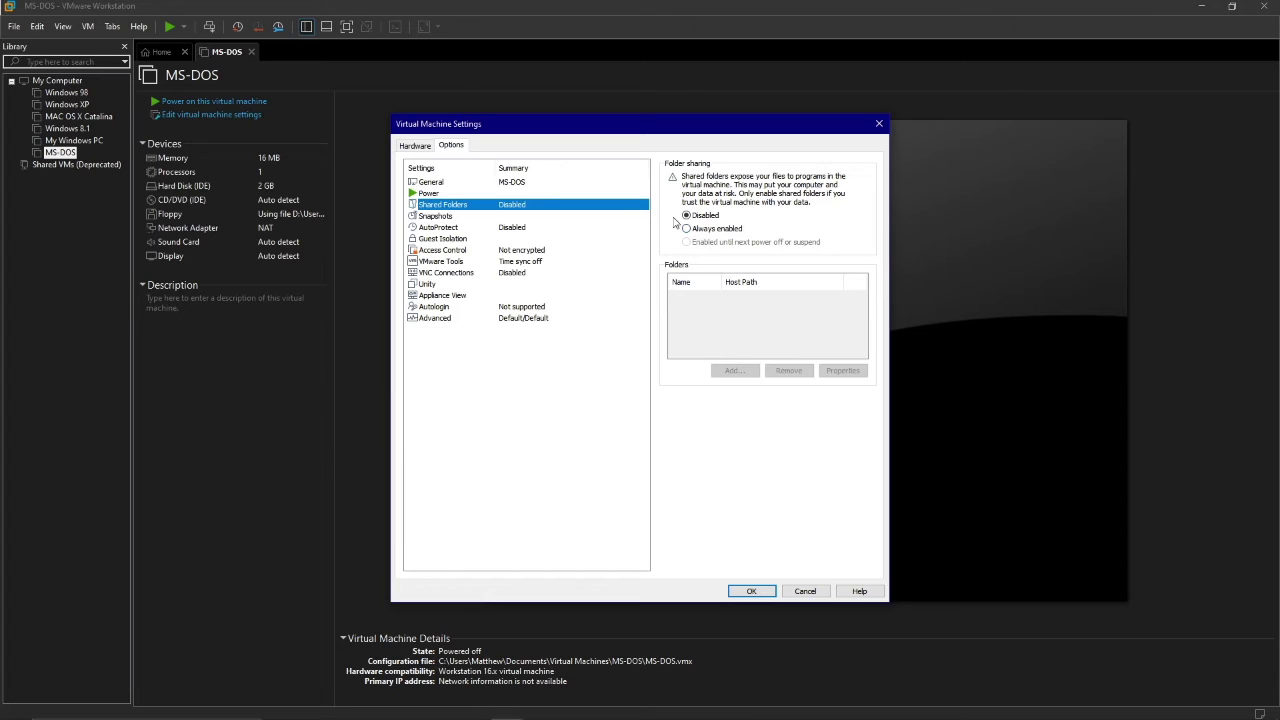
left_click(604, 217)
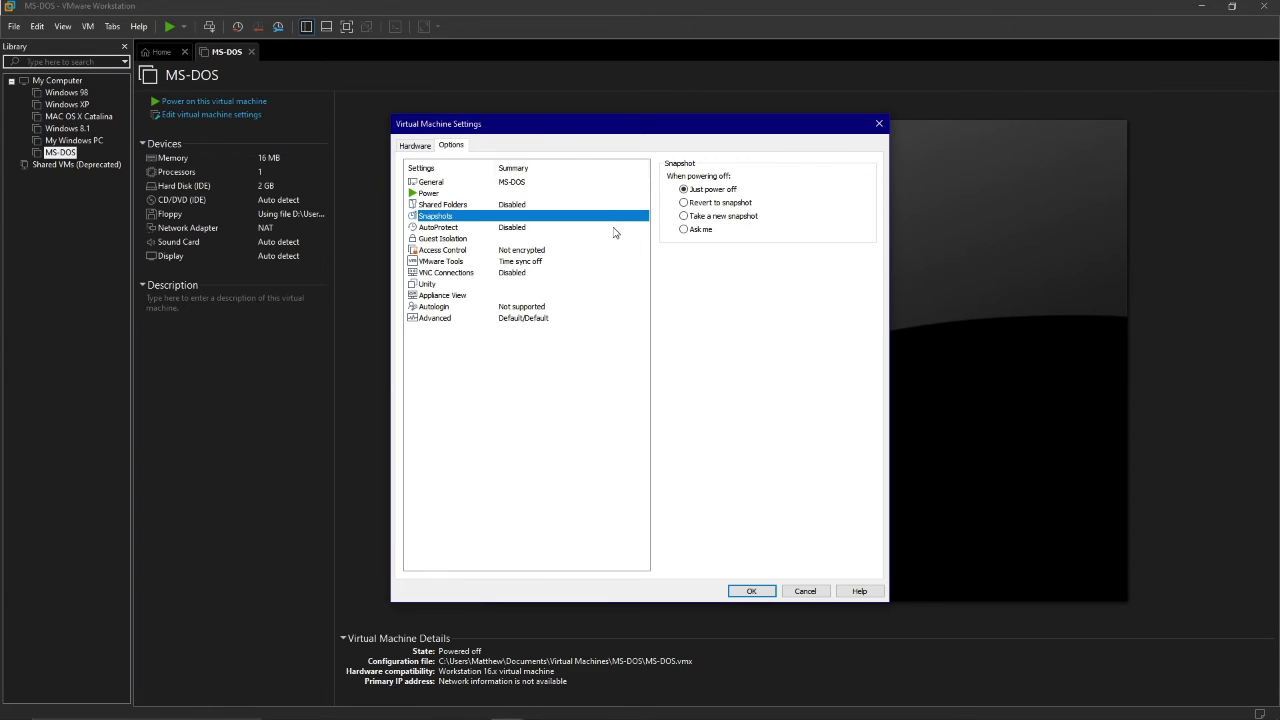
- Remove the Network Adapter from the virtual machine's hardware
left_click(416, 146)
left_click(459, 229)
left_click(476, 240)
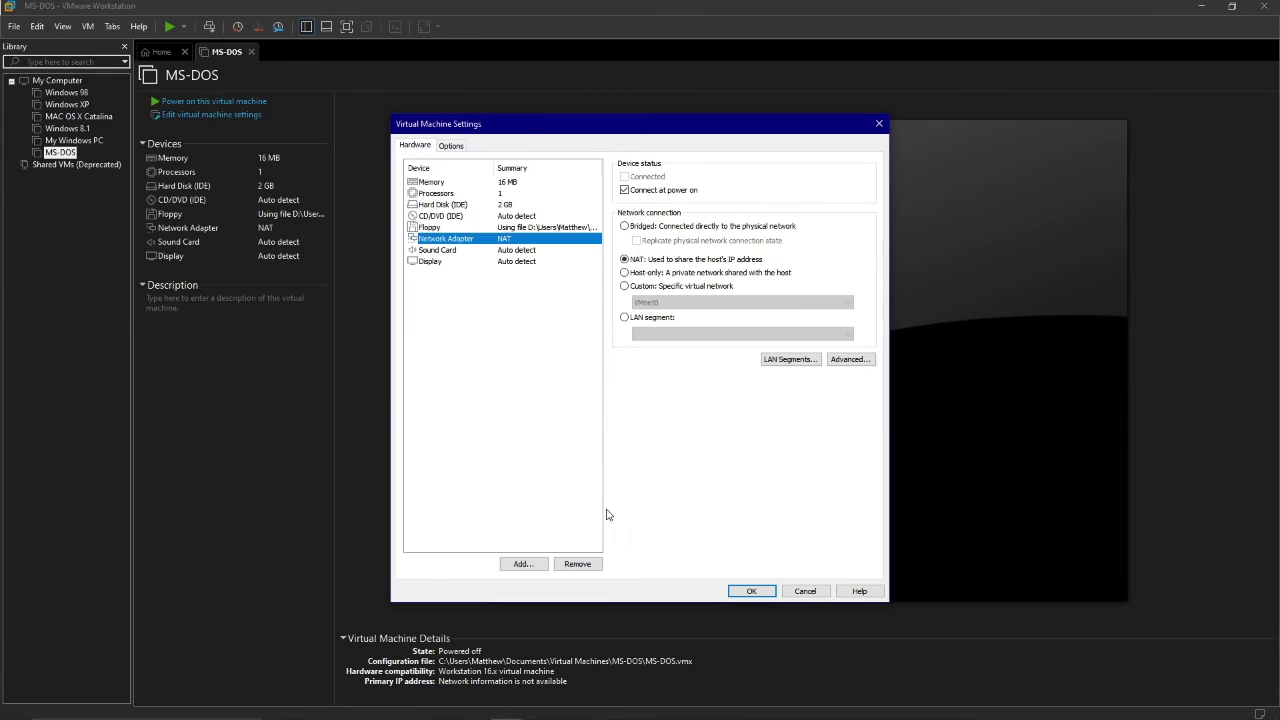
left_click(578, 564)
- Review the Snapshots, AutoProtect, Guest Isolation and Access Control options of the virtual machine
left_click(452, 146)
left_click(472, 217)
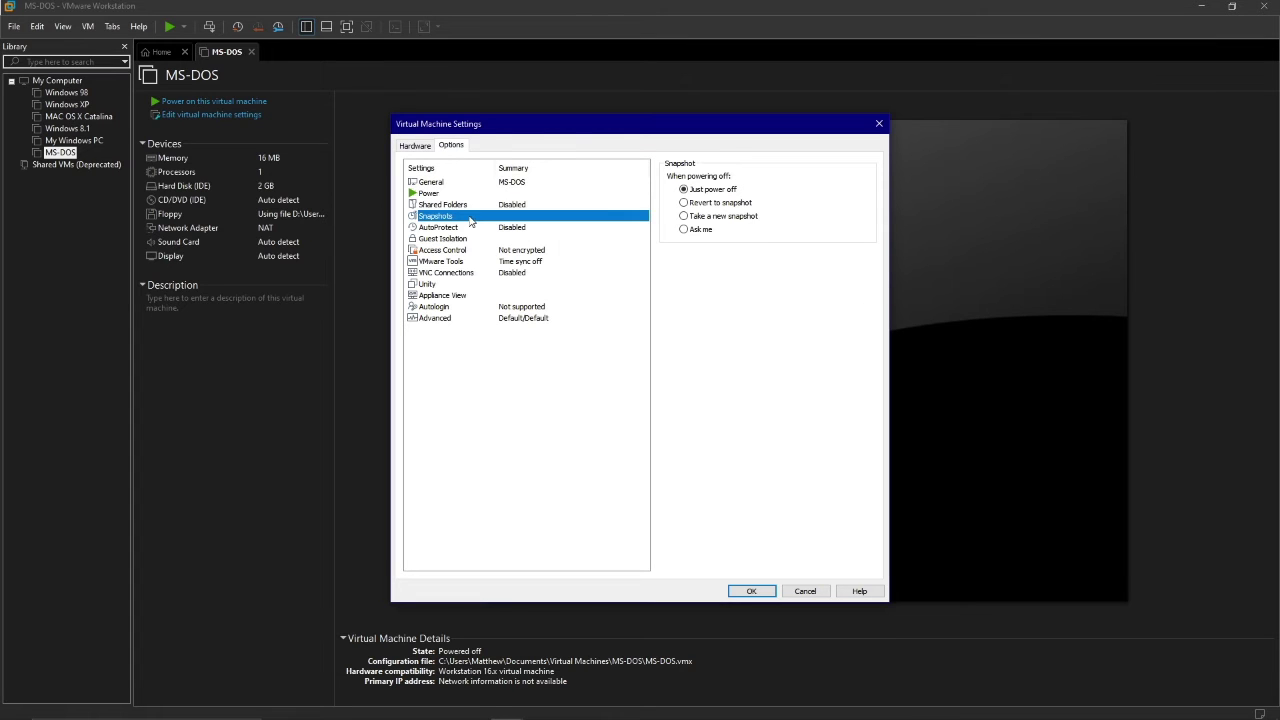
left_click(481, 229)
left_click(486, 239)
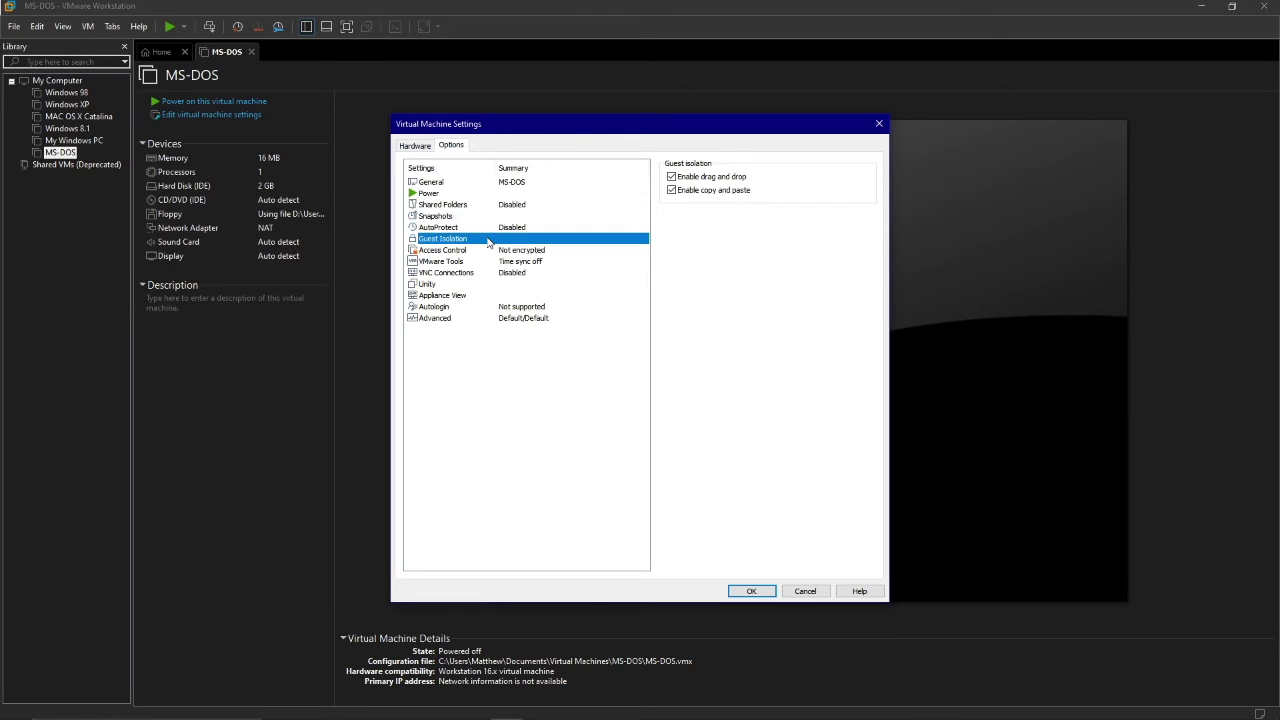
left_click(492, 228)
left_click(499, 240)
left_click(503, 251)
- Enable guest time synchronization with the host for VMware Tools, and save the settings after reviewing the remaining options through Advanced
left_click(508, 262)
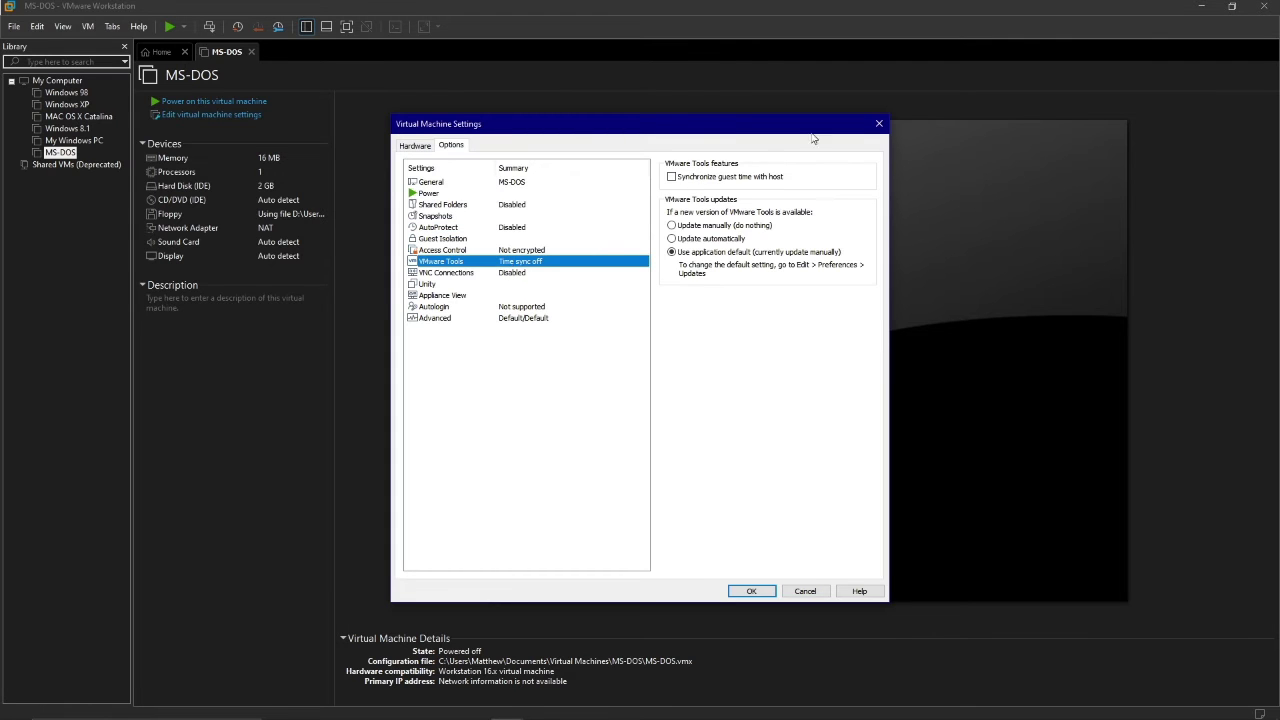
left_click(731, 177)
left_click(617, 274)
left_click(595, 286)
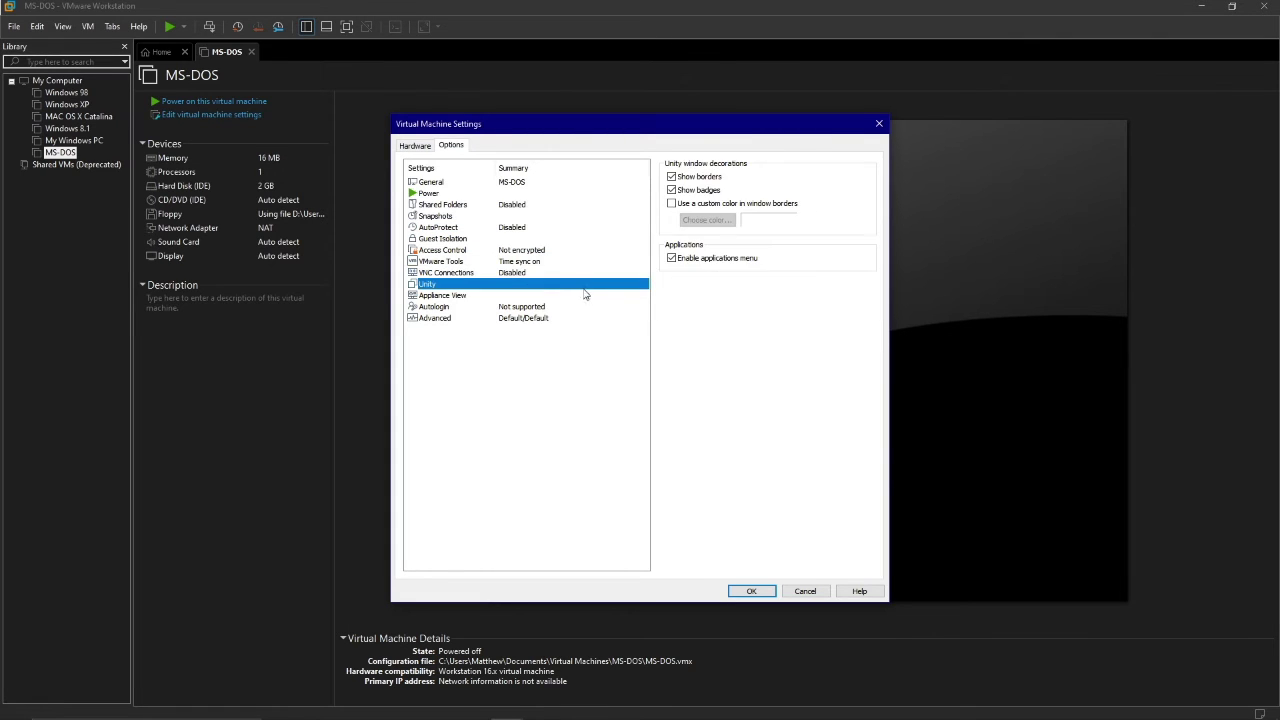
left_click(571, 296)
left_click(571, 307)
left_click(571, 318)
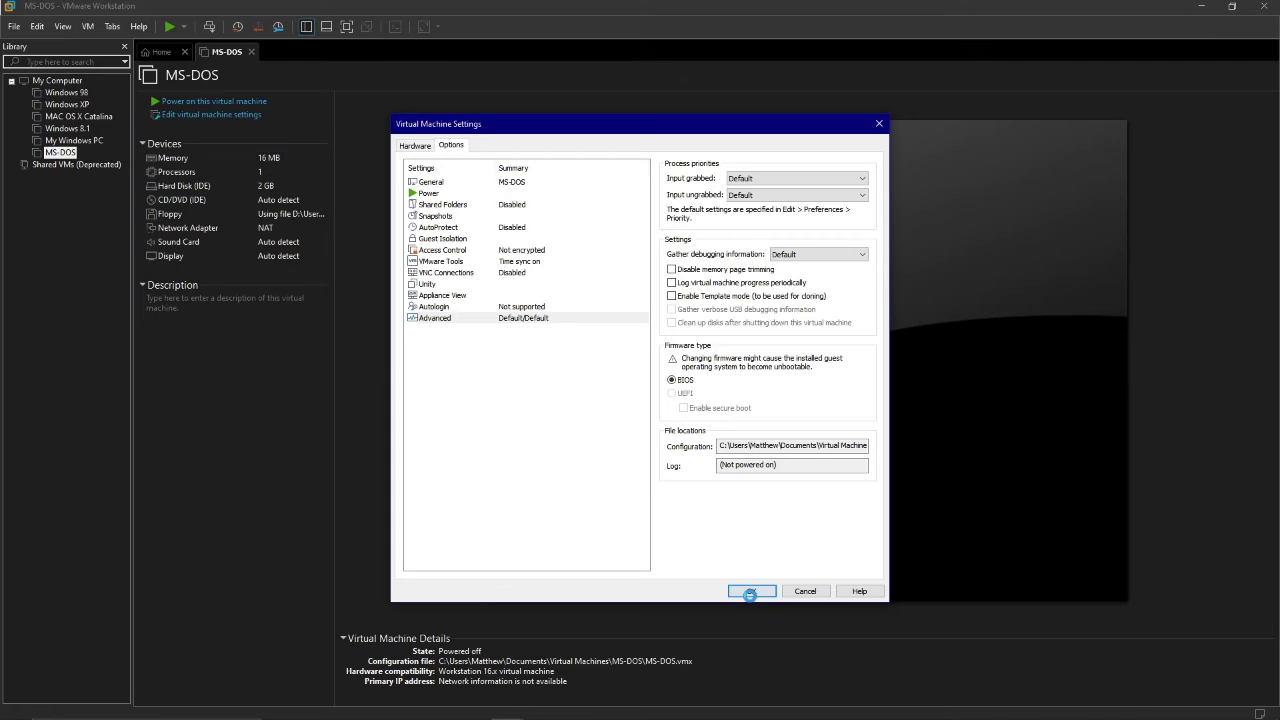
left_click(751, 591)
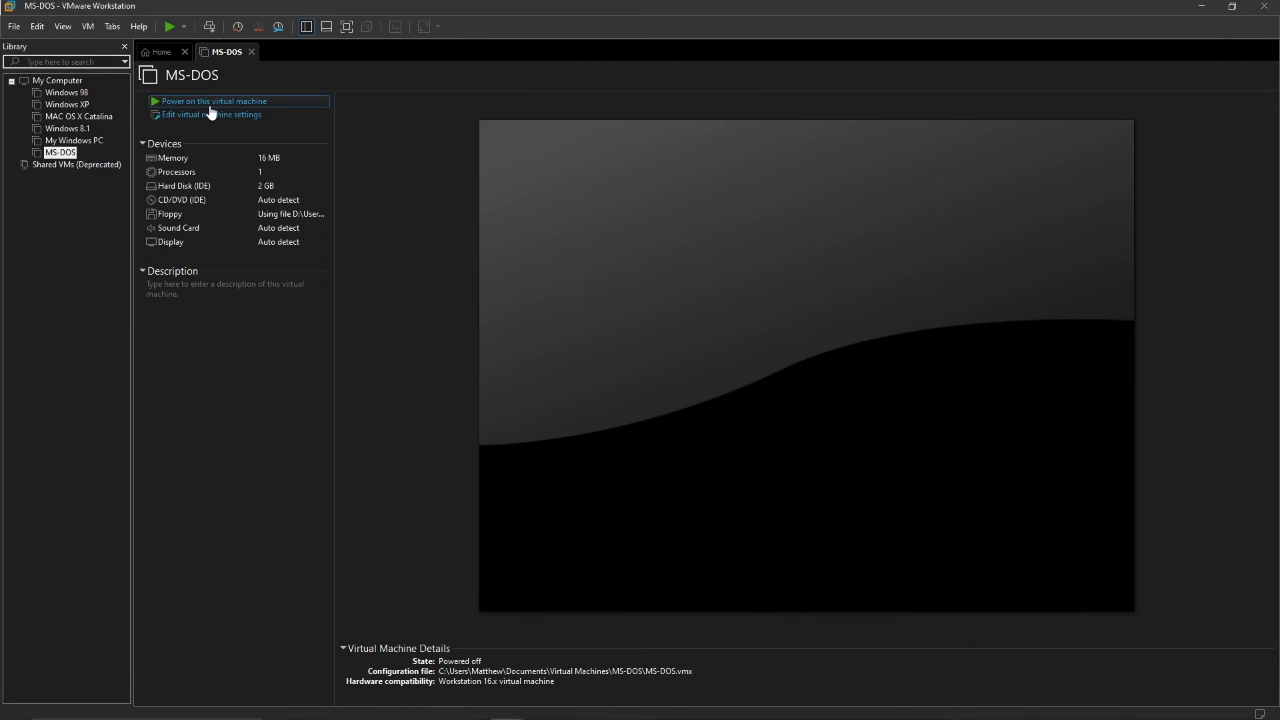
- Power on the MS-DOS virtual machine and show it in full screen
left_click(210, 103)
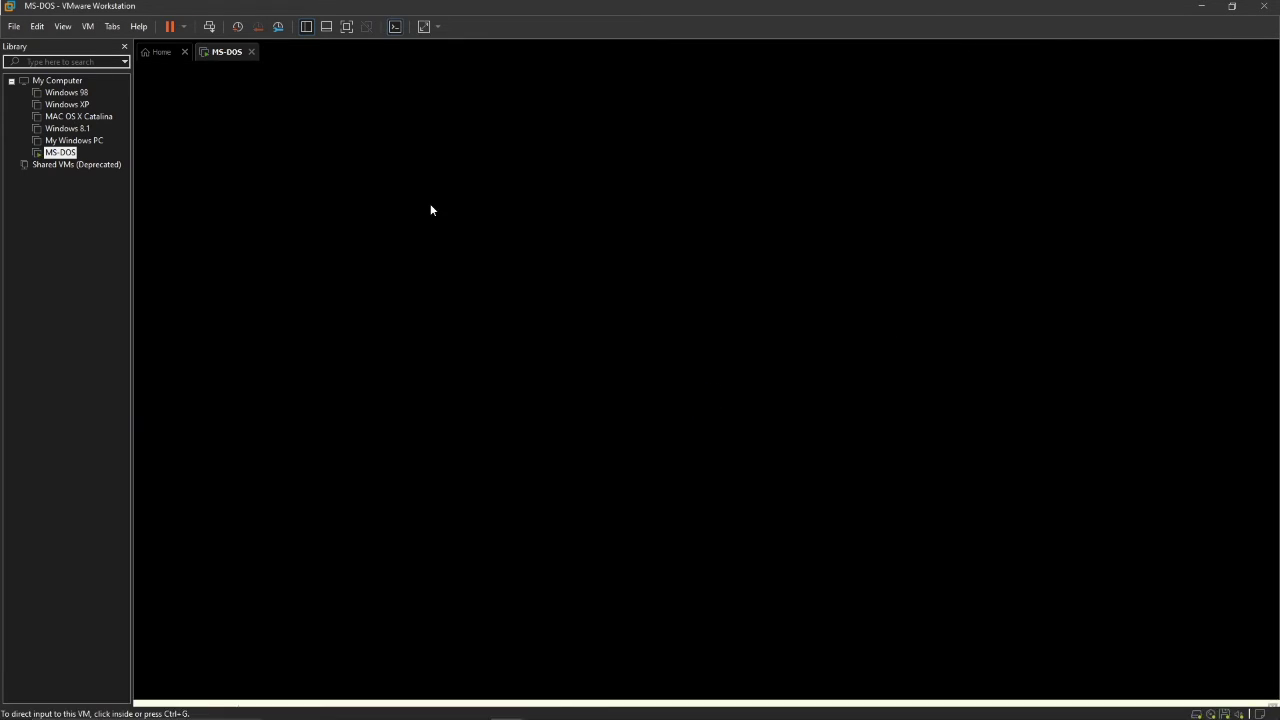
left_click(1272, 679)
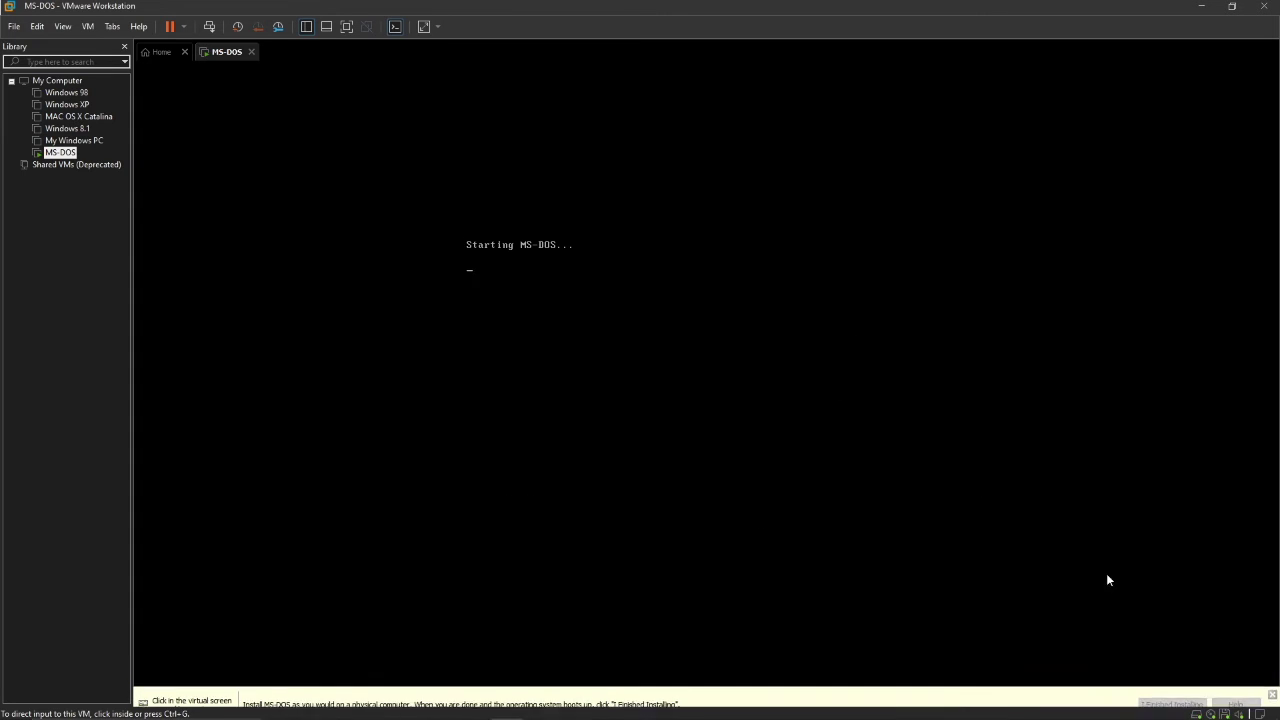
left_click(346, 26)
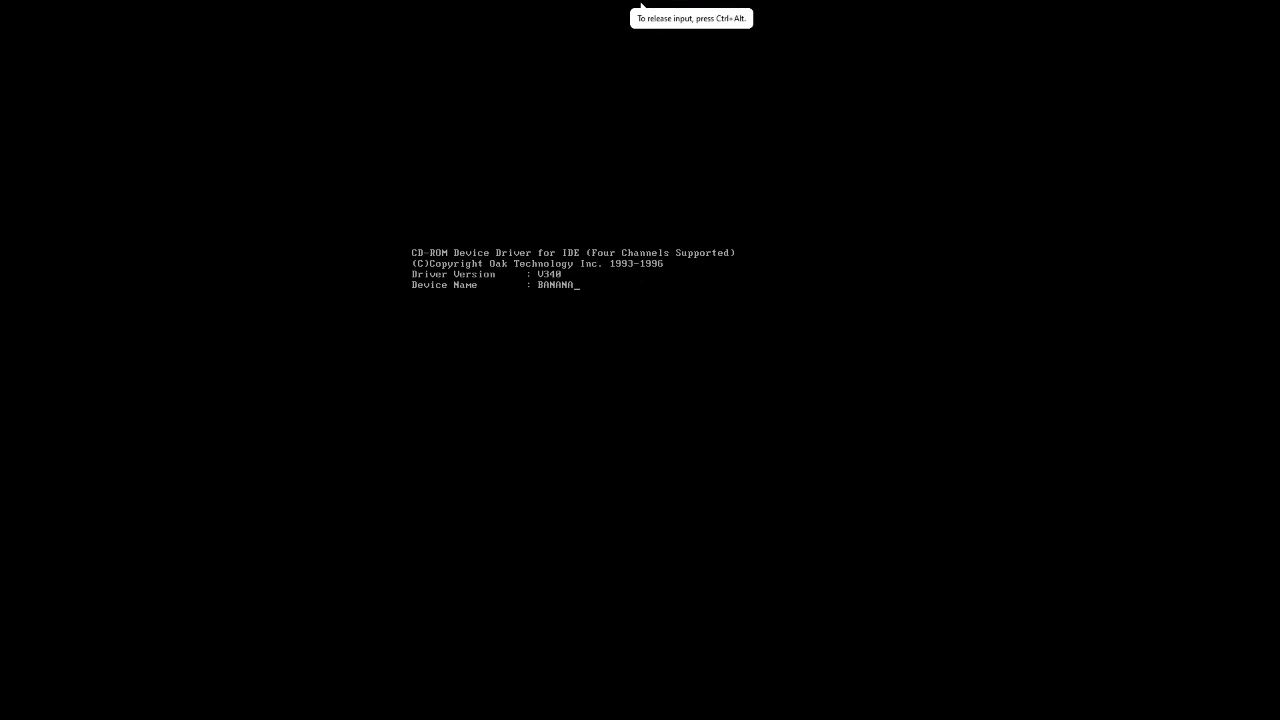
- Release the input from the virtual machine and scale its display with Keep Aspect Ratio Stretch
key("ctrl+alt")
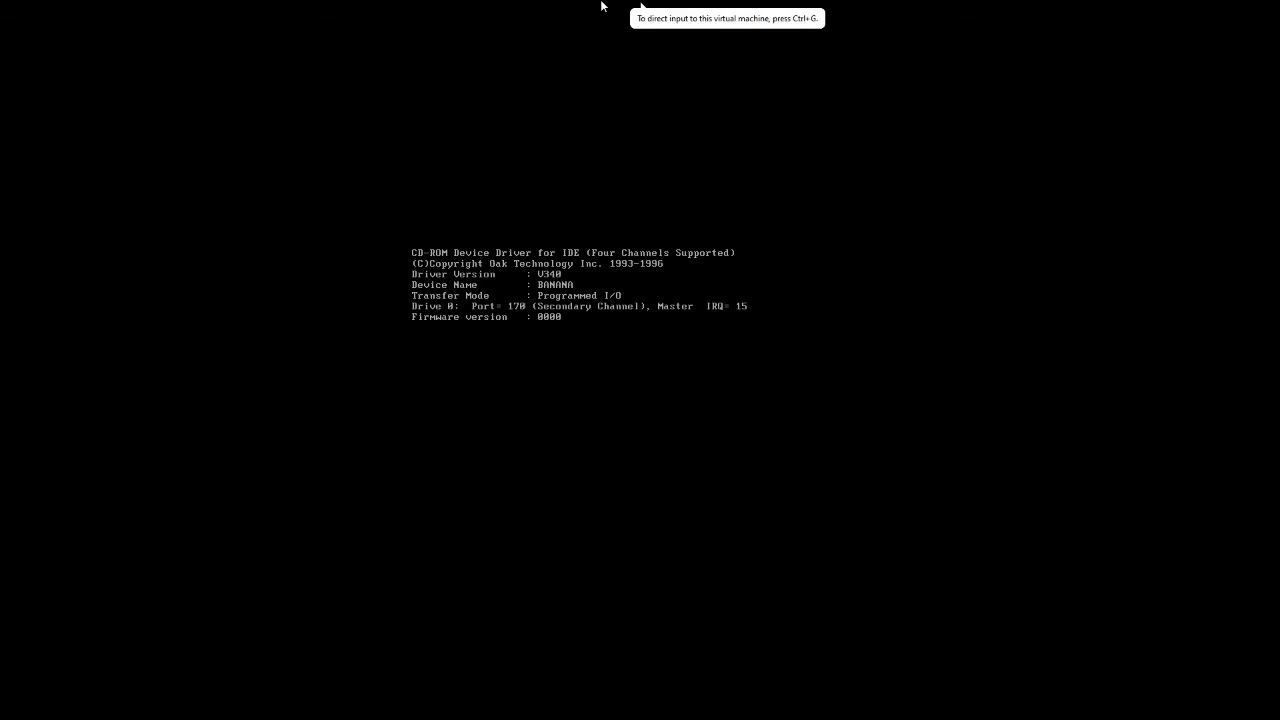
mouse_move(600, 5)
left_click(553, 10)
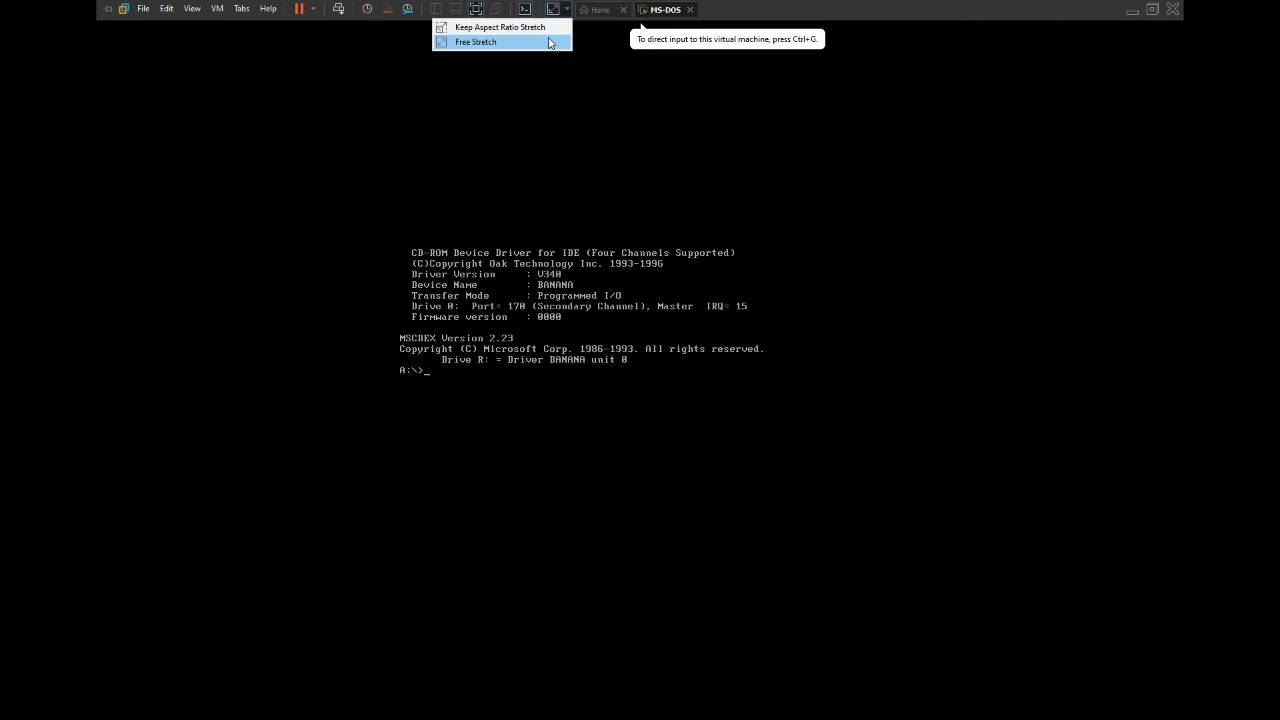
left_click(537, 27)
- Run fdisk in the virtual machine to create an active primary DOS partition of the maximum available size, and restart the system
left_click(488, 304)
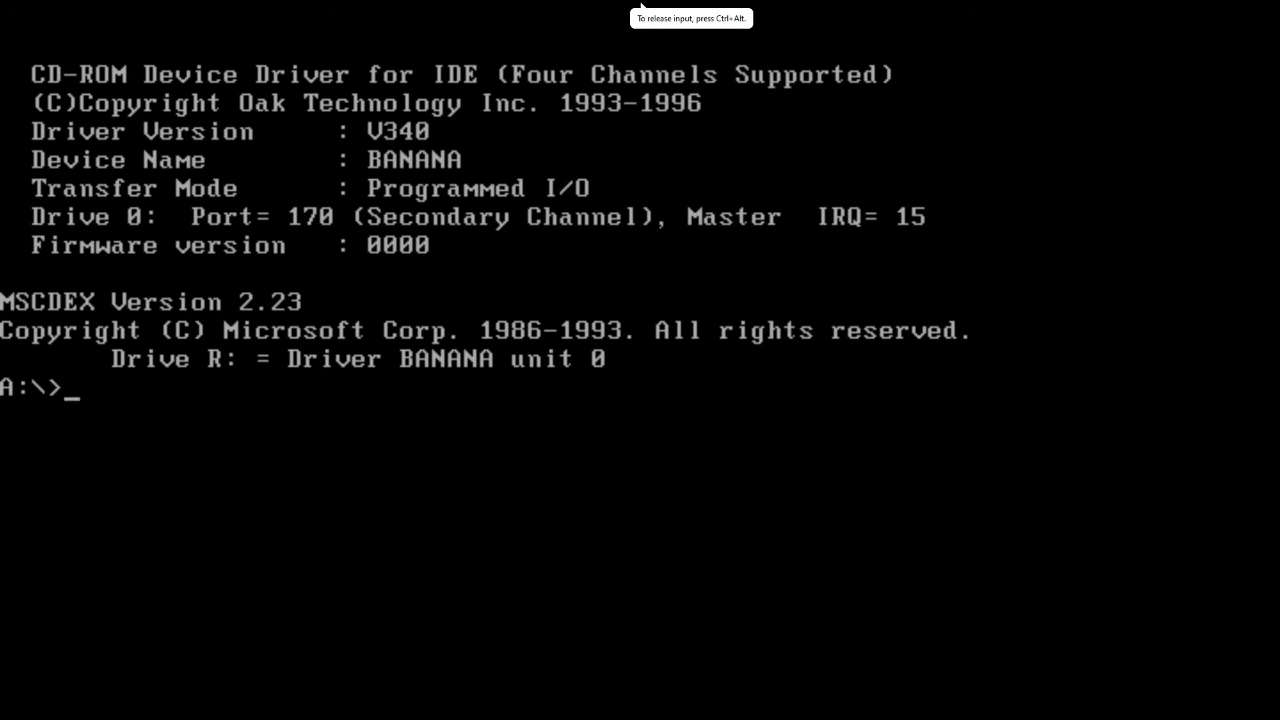
type("fdisk")
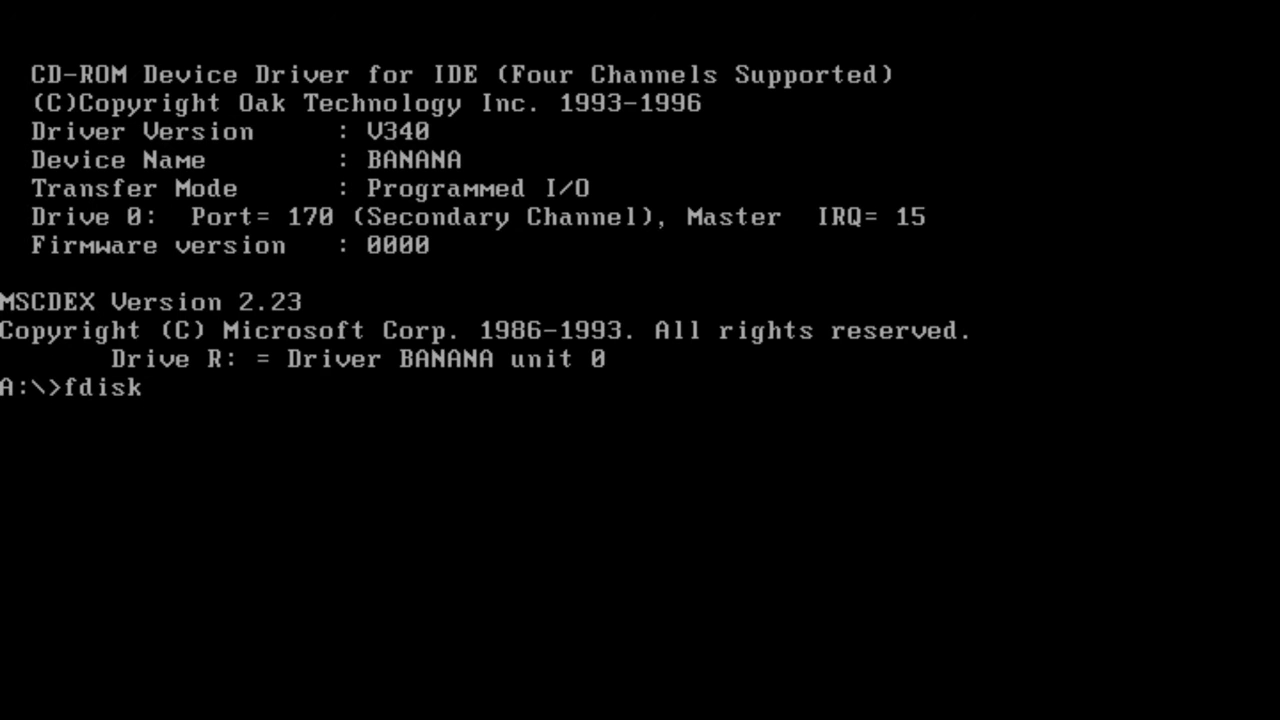
key("Return")
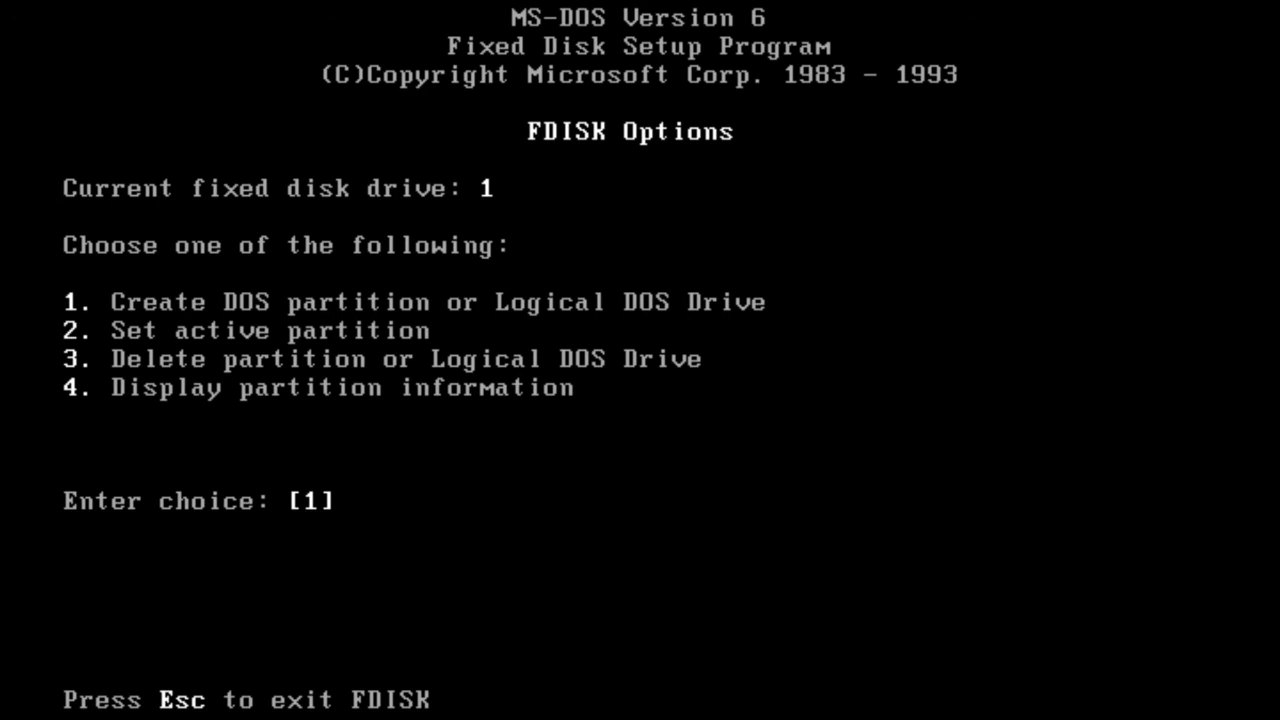
key("Return")
key("Return")
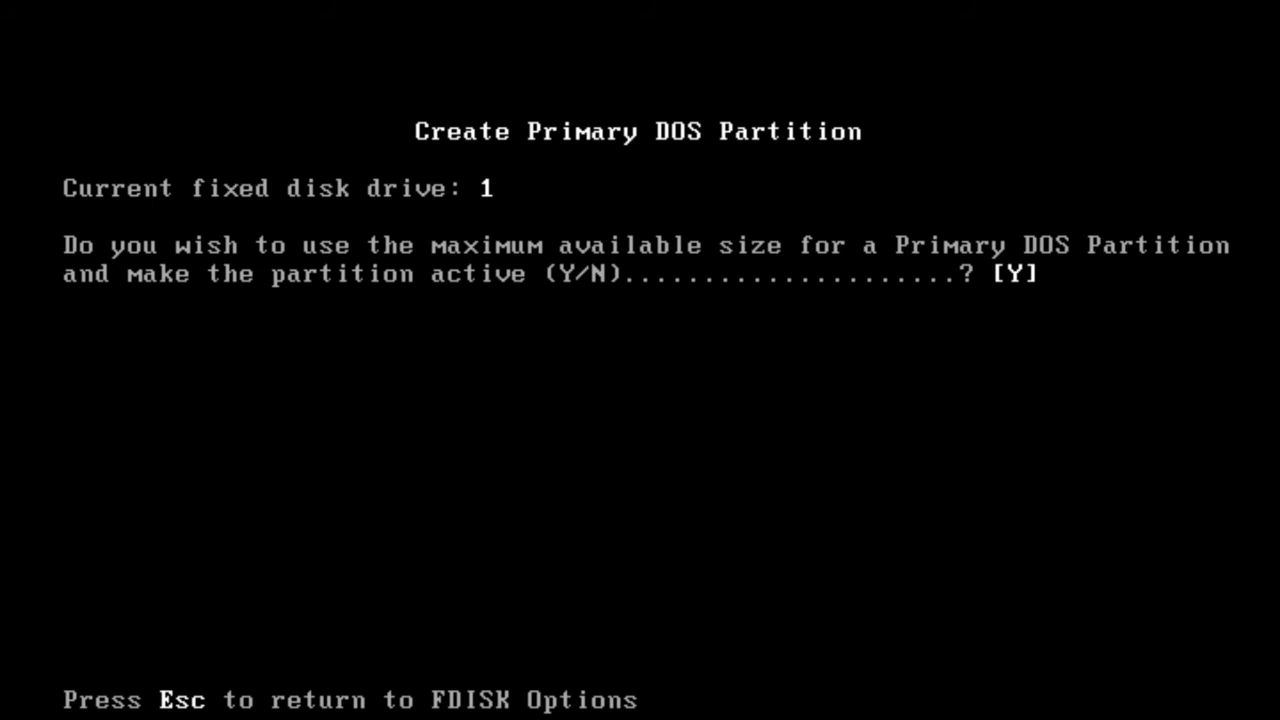
key("Return")
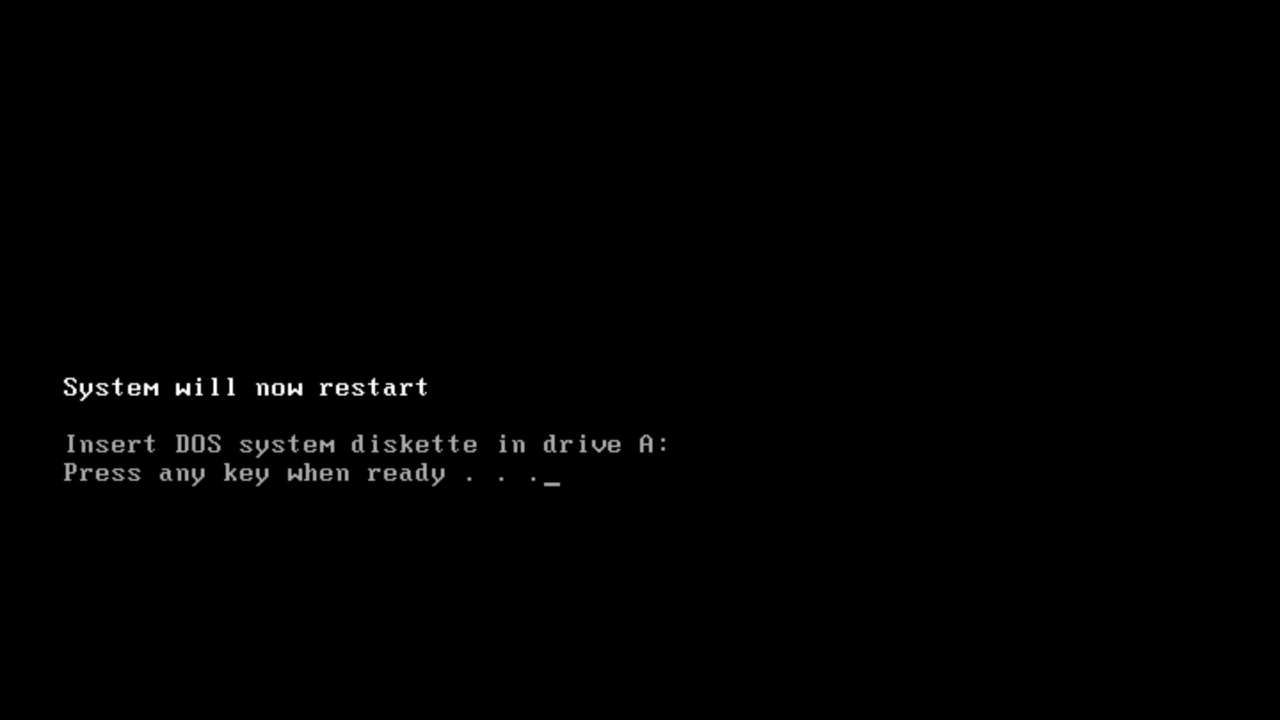
key("Return")
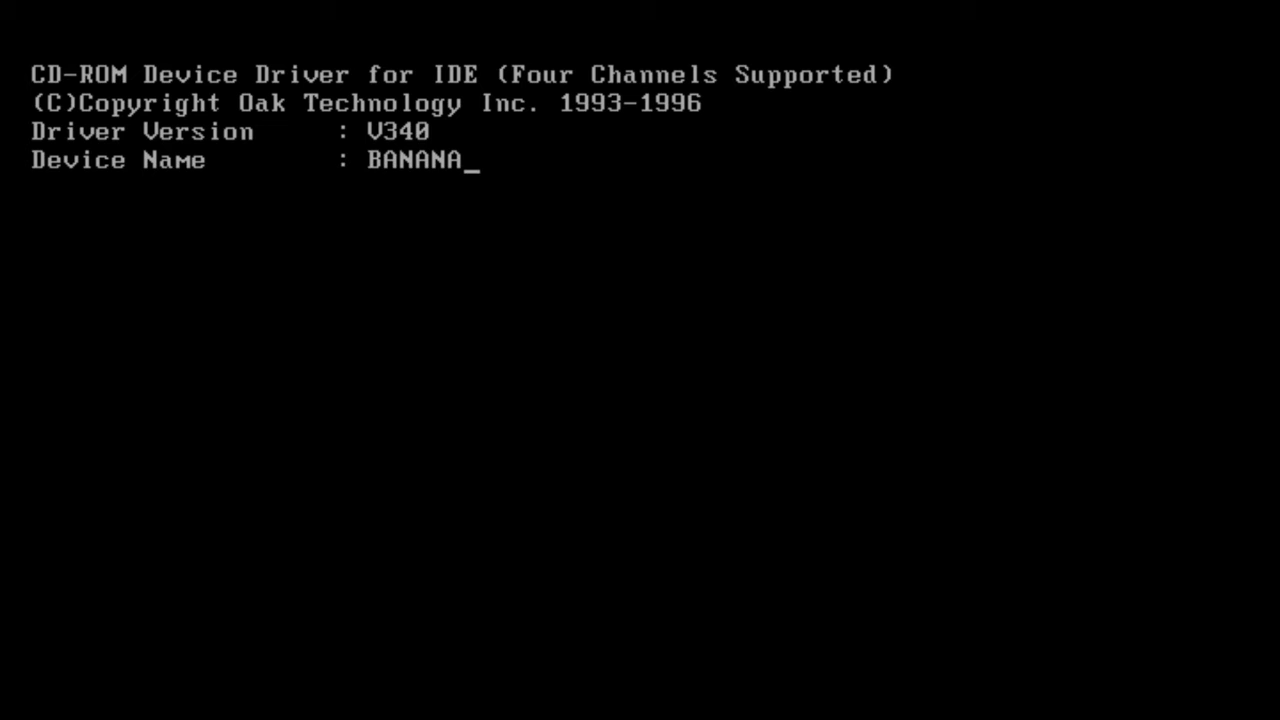
- Format drive C: and give it the volume label DOS
type("foram")
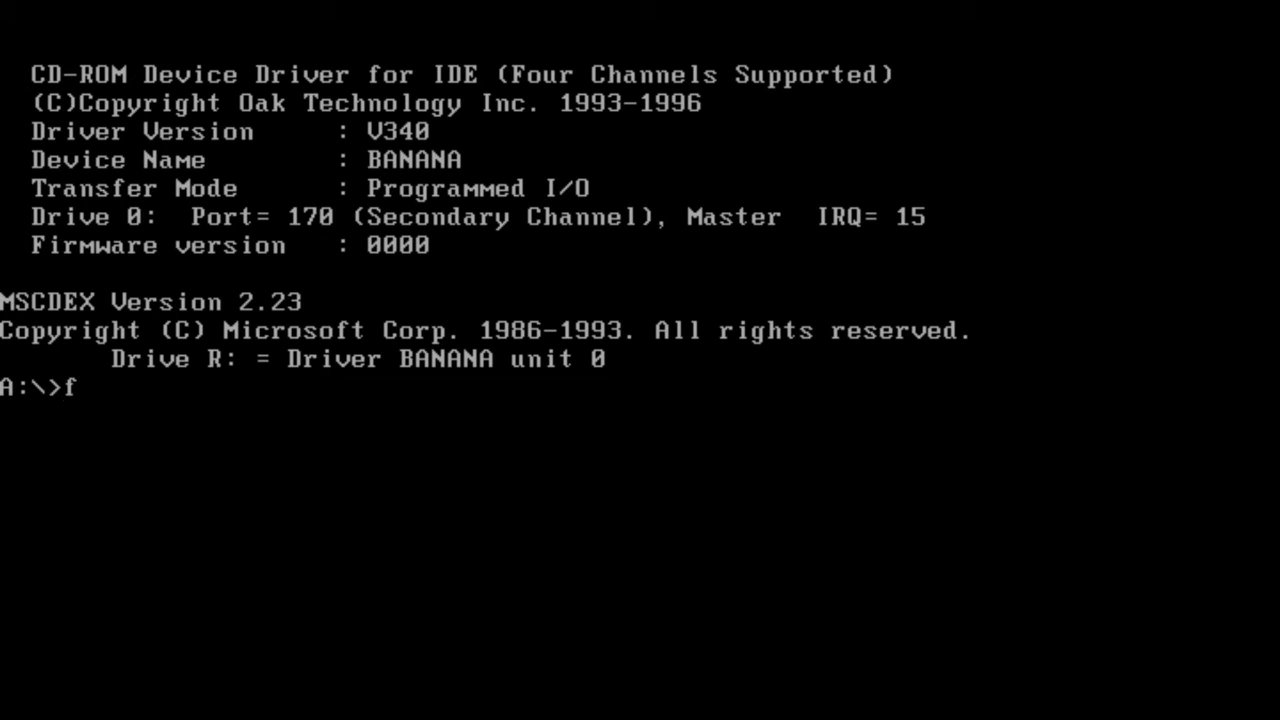
key("BackSpace")
key("BackSpace")
type("mat C")
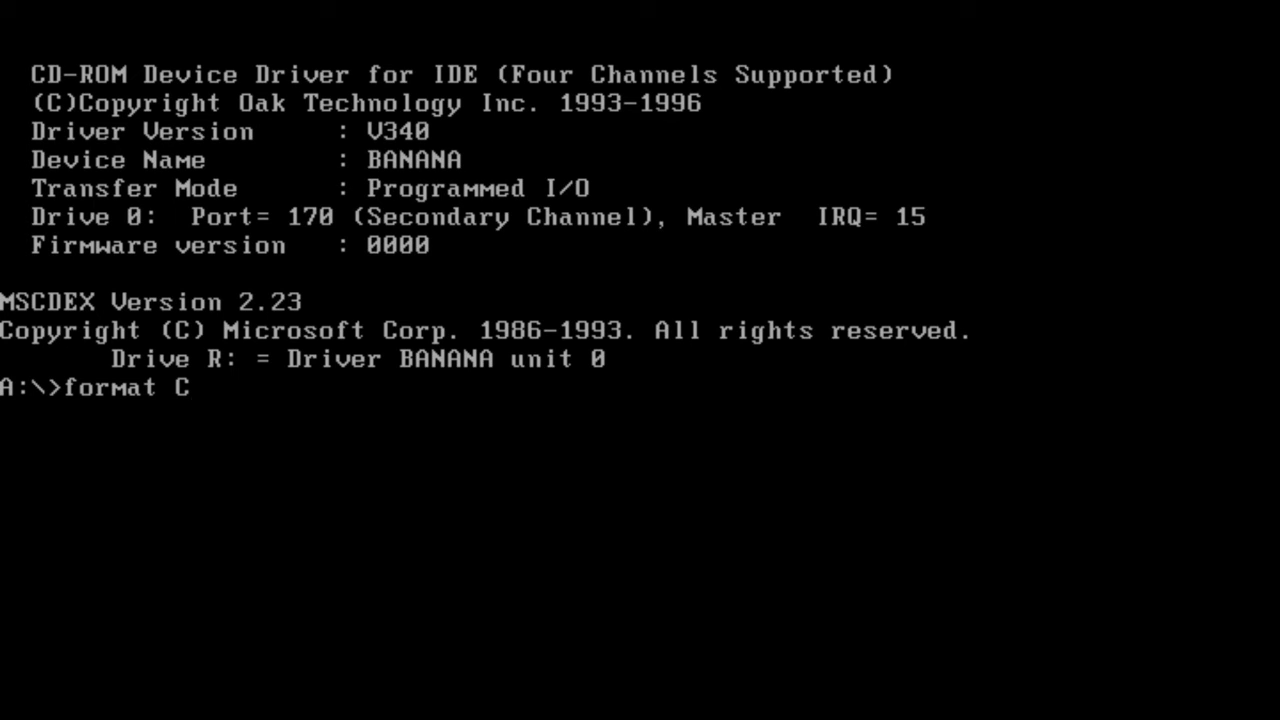
type(":")
key("Return")
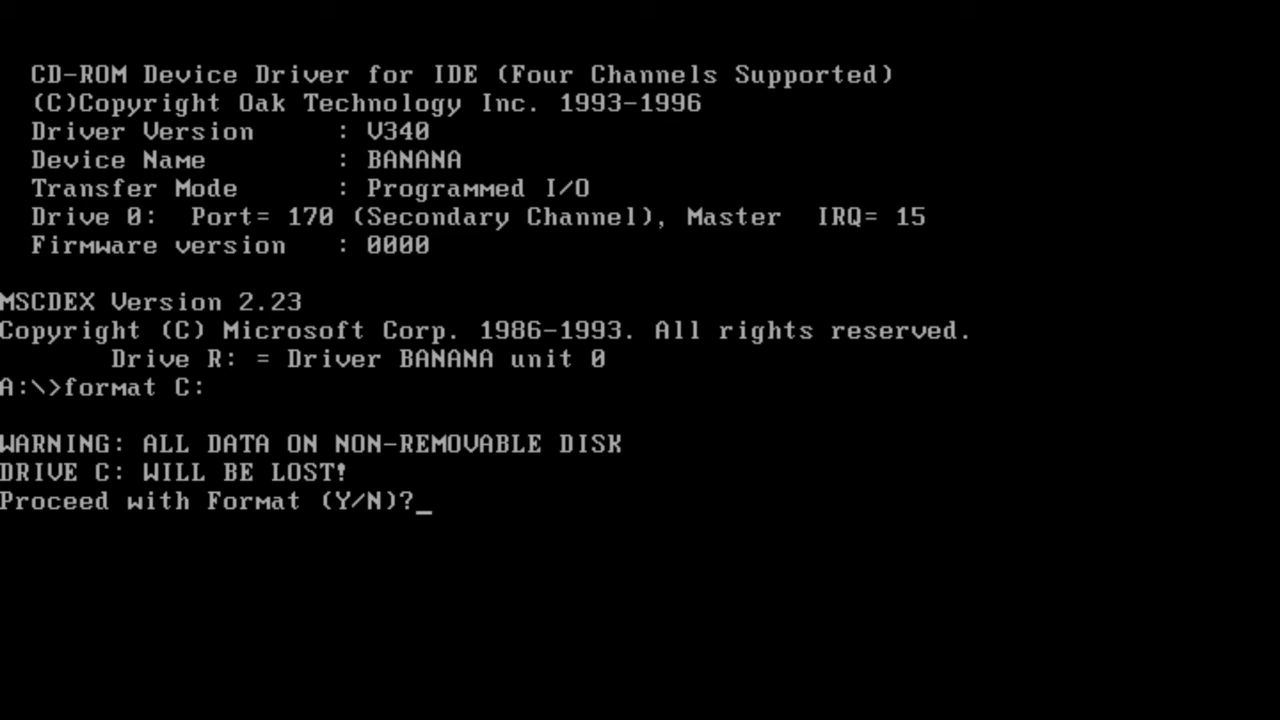
type("y")
key("Return")
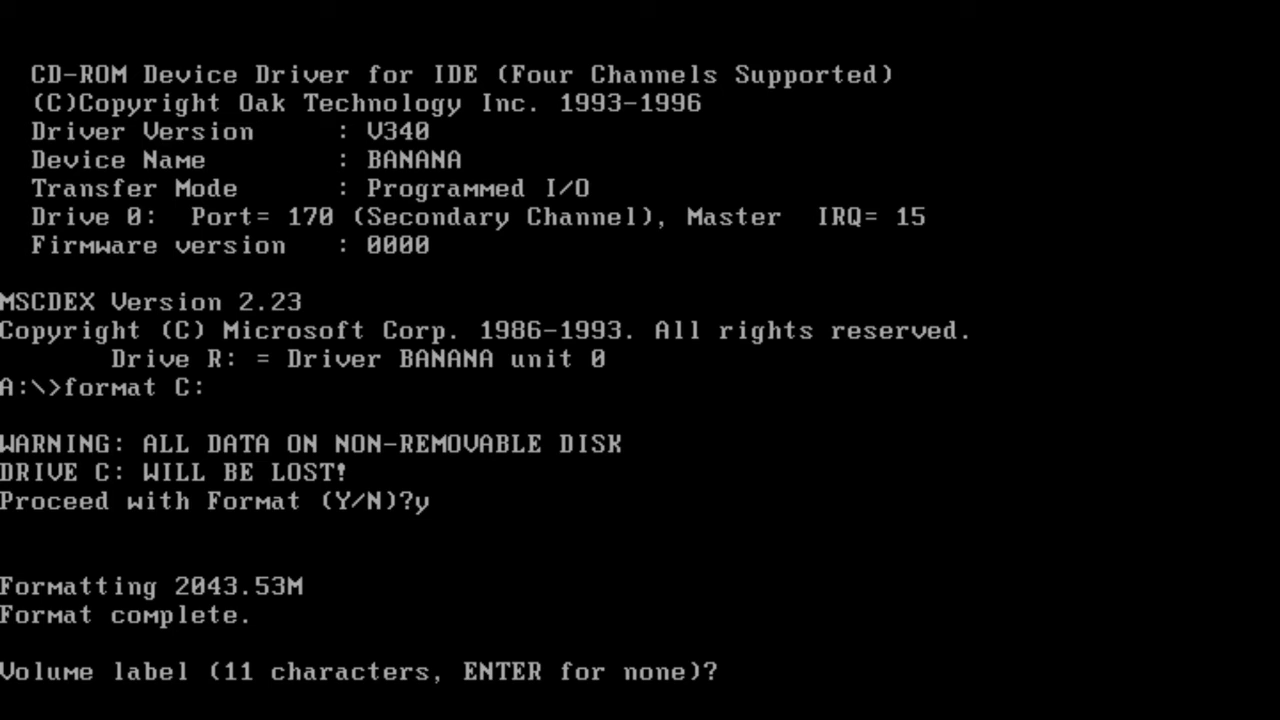
type("DOS")
key("Return")
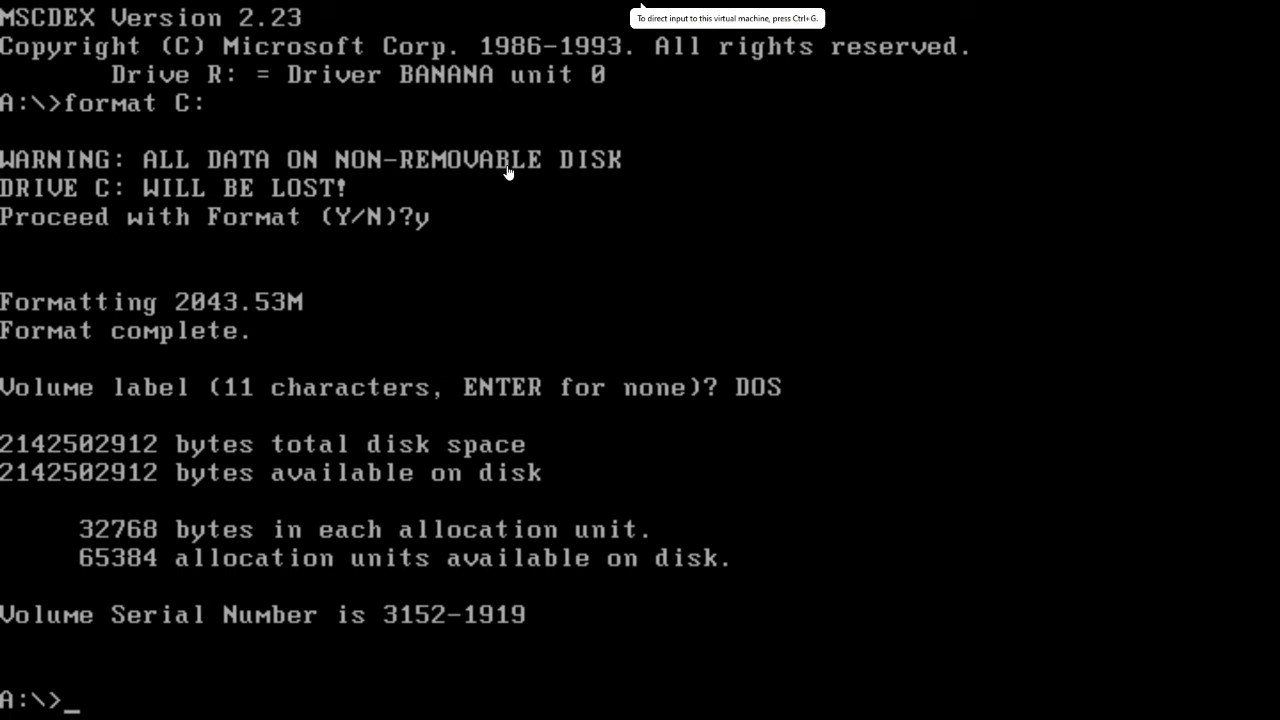
- Load the Disk01 floppy image from the MS-DOS 5 folder into the virtual machine's floppy drive and save the settings
key("ctrl+d")
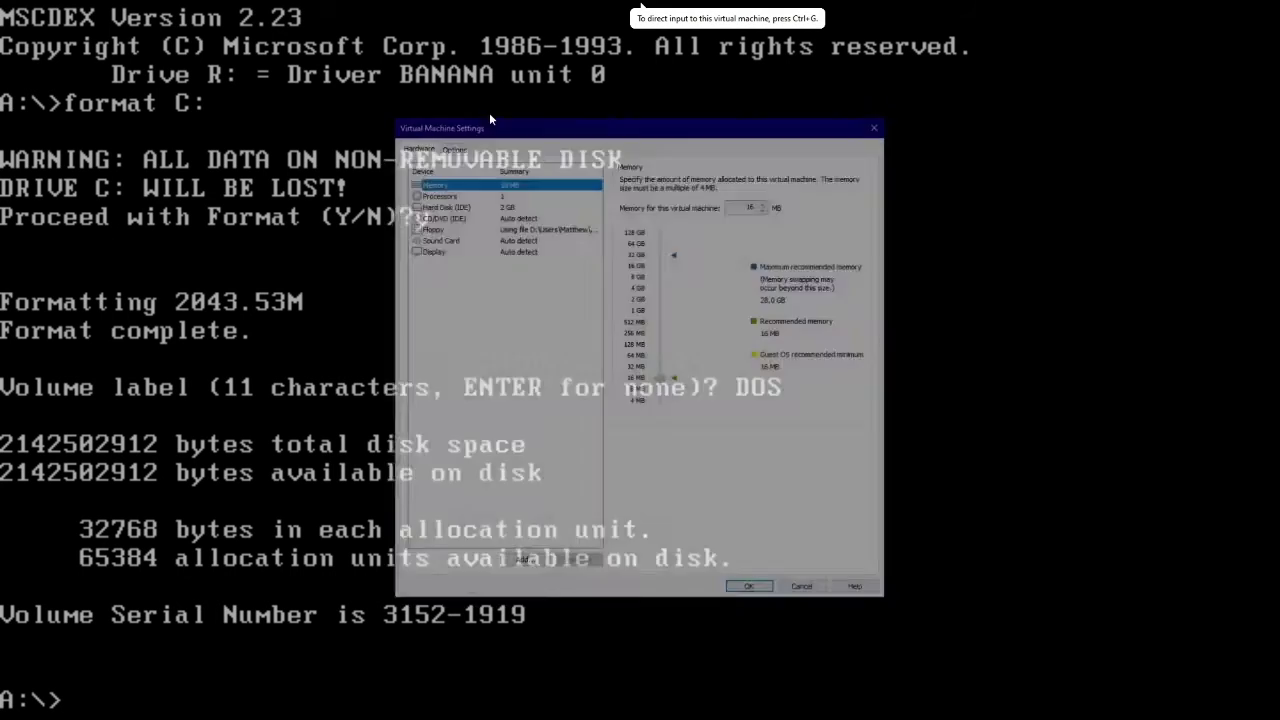
left_click(440, 227)
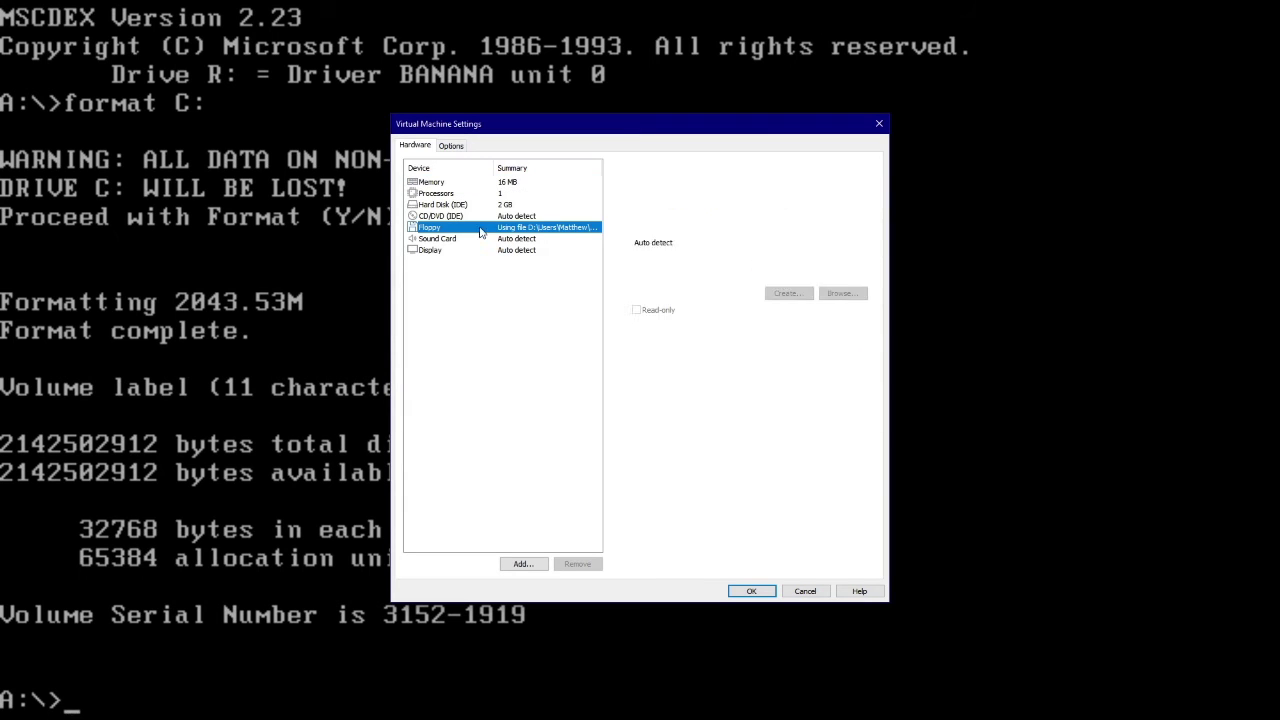
left_click(841, 293)
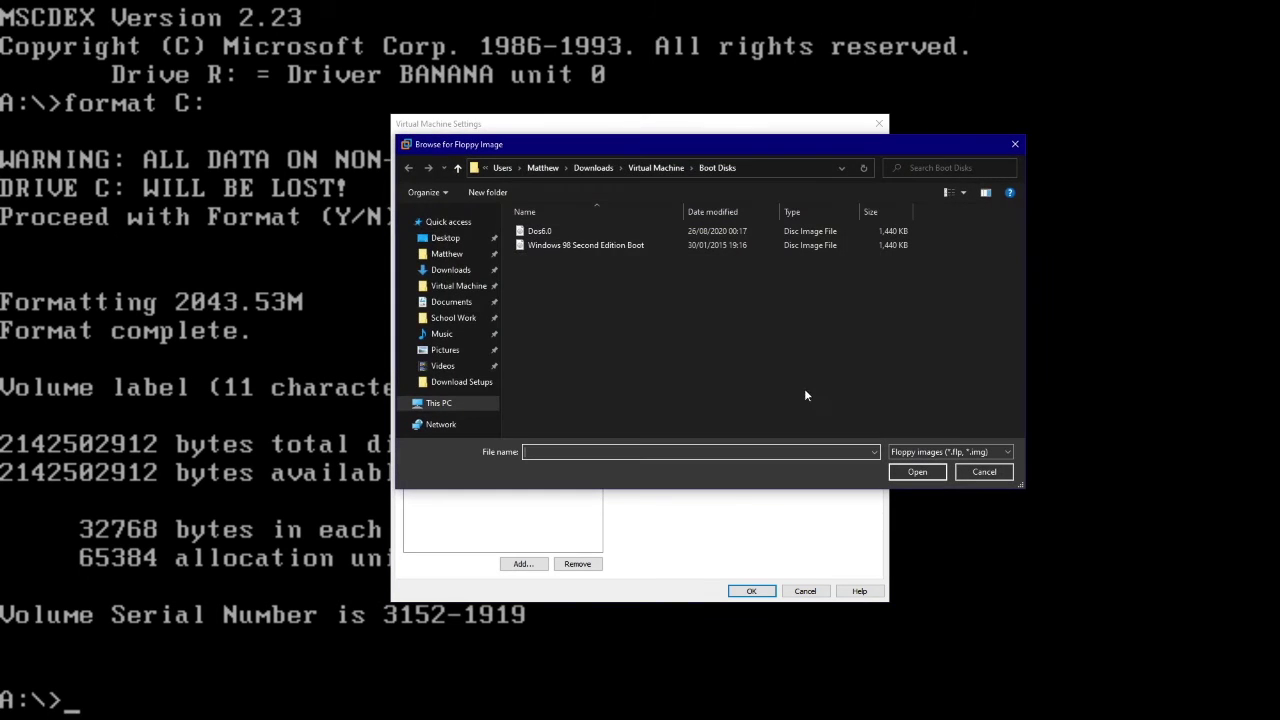
left_click(638, 172)
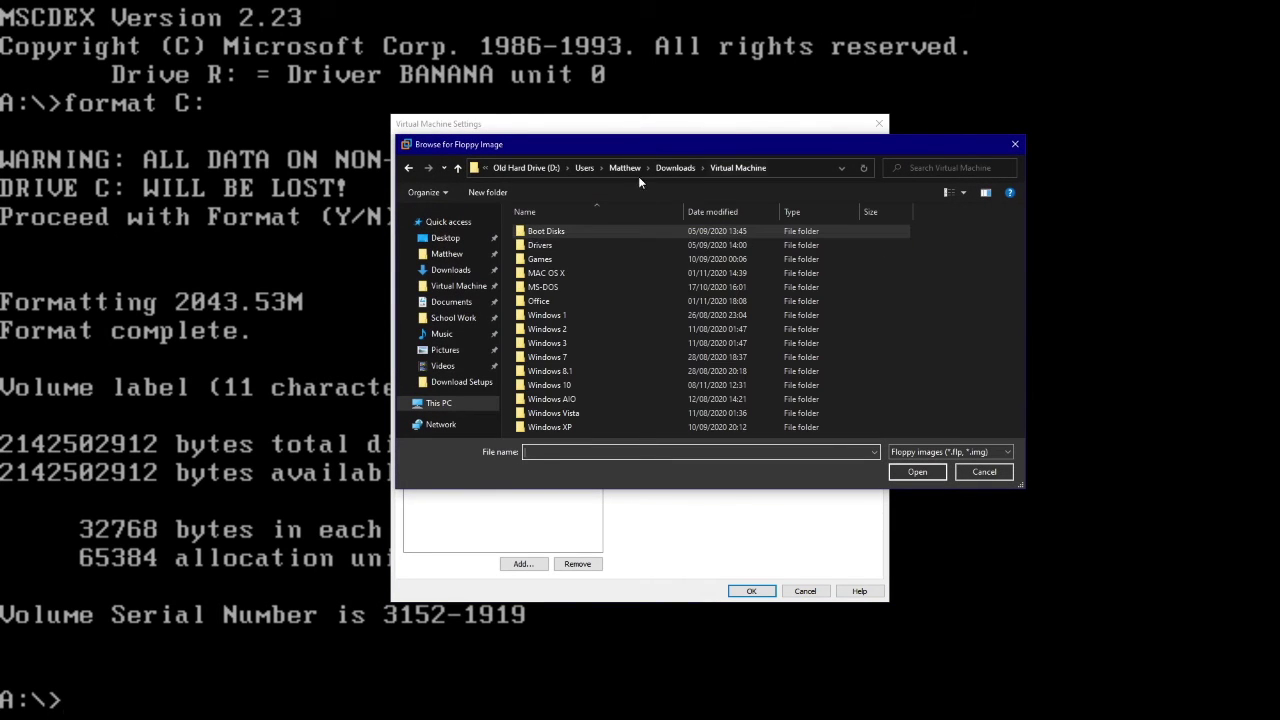
double_click(606, 289)
double_click(594, 231)
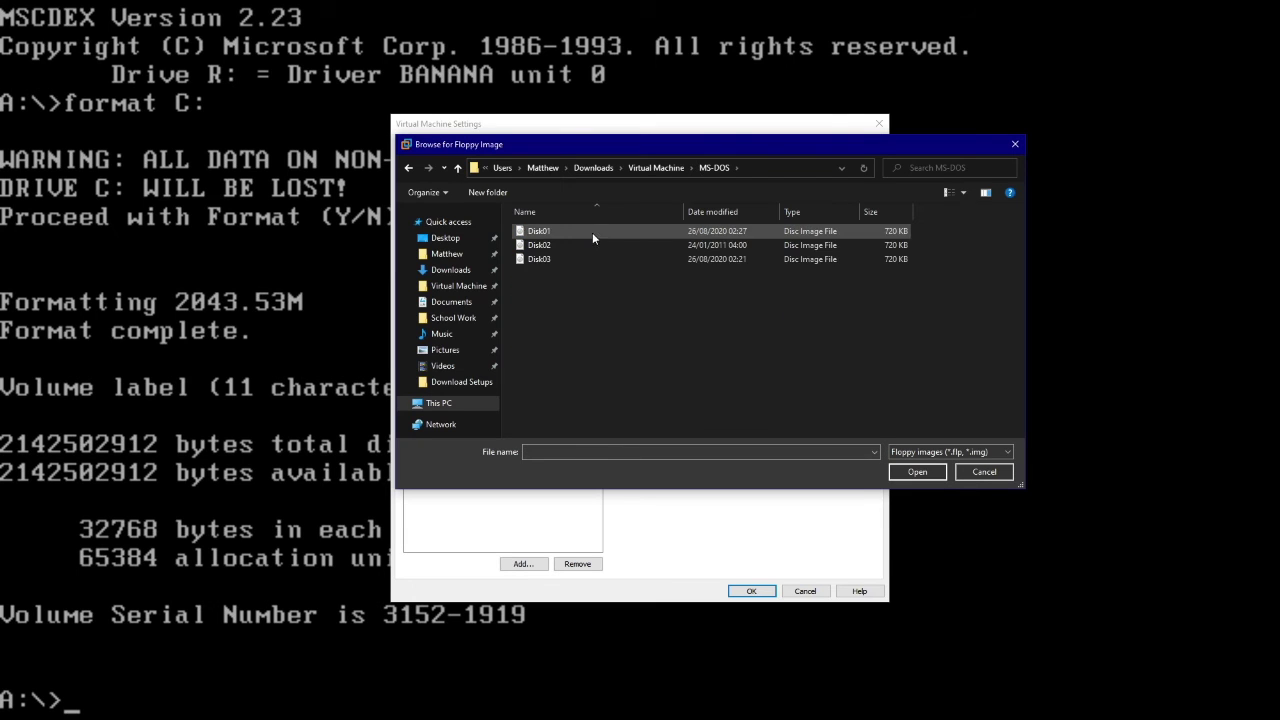
double_click(590, 231)
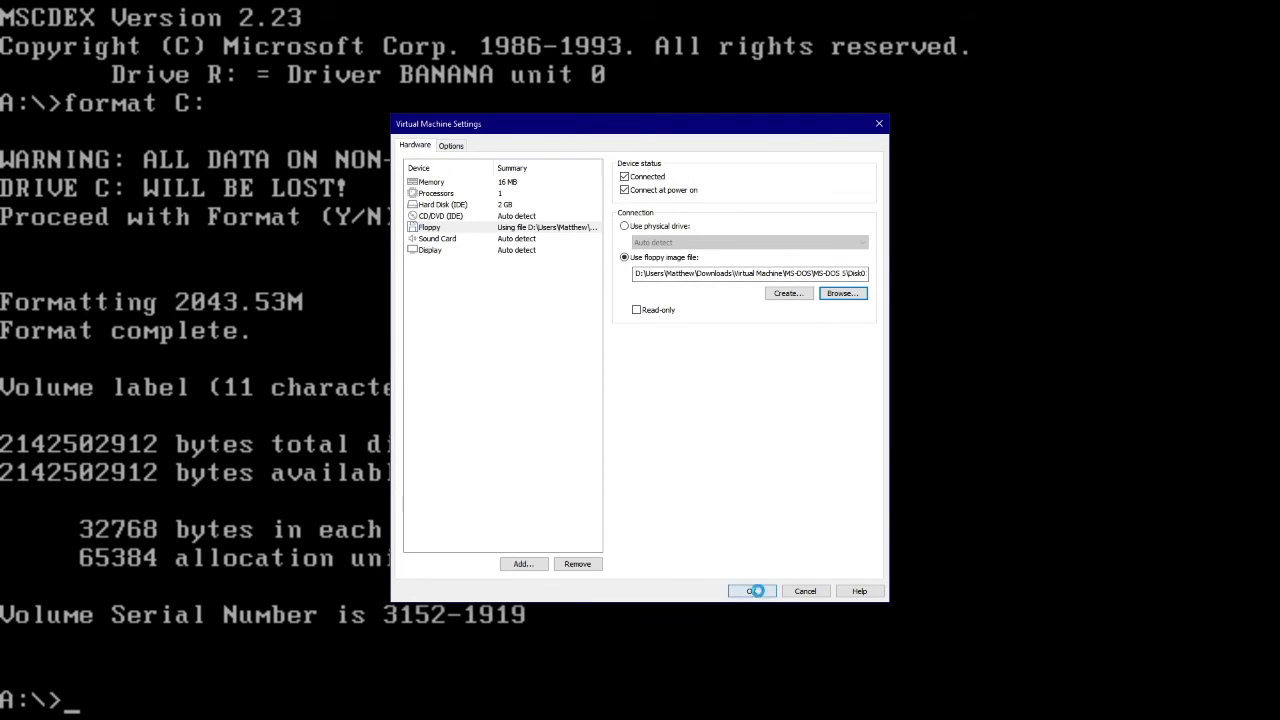
left_click(751, 591)
left_click(641, 6)
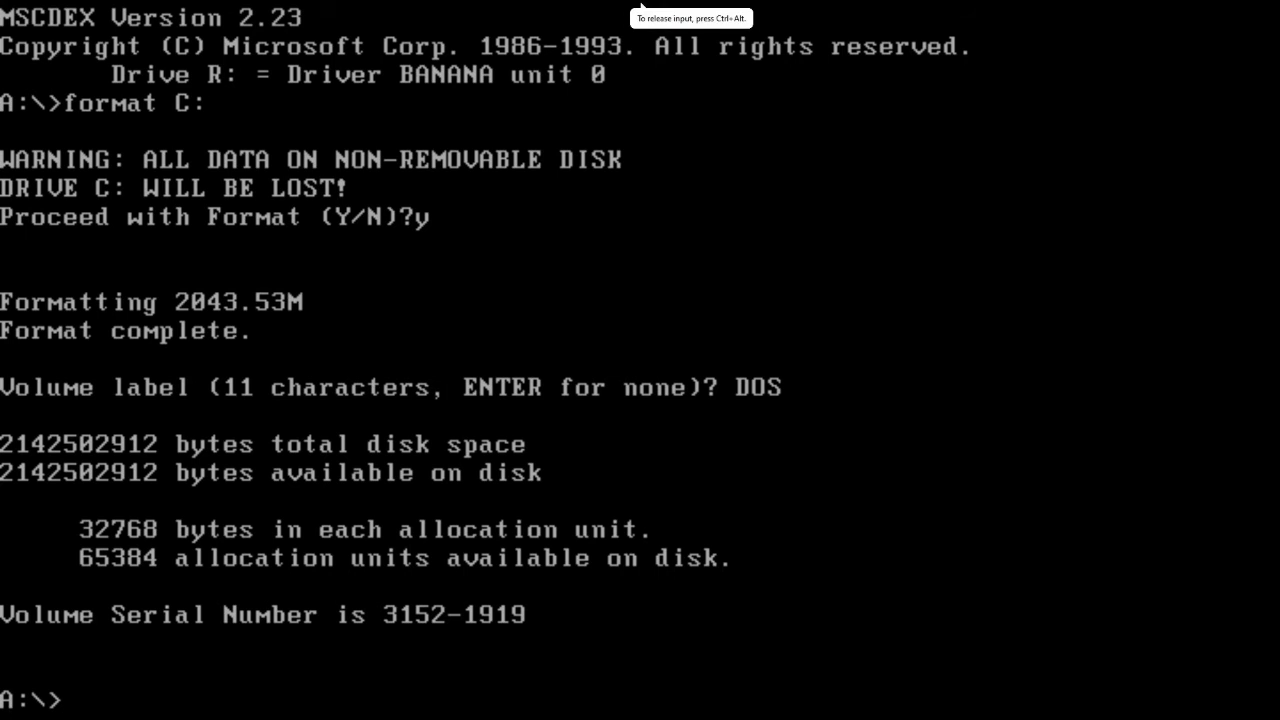
- Start MS-DOS 5.00 Setup from the loaded floppy image and continue past its welcome screen
key("ctrl+alt")
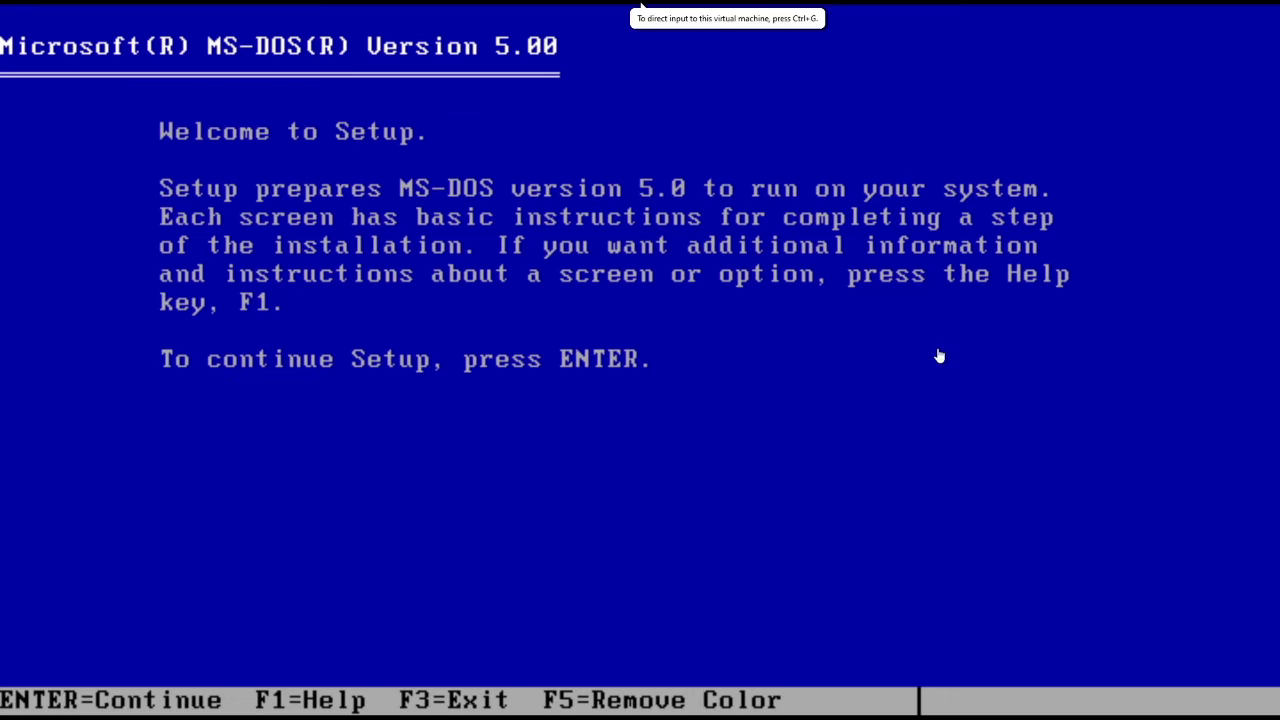
left_click(938, 355)
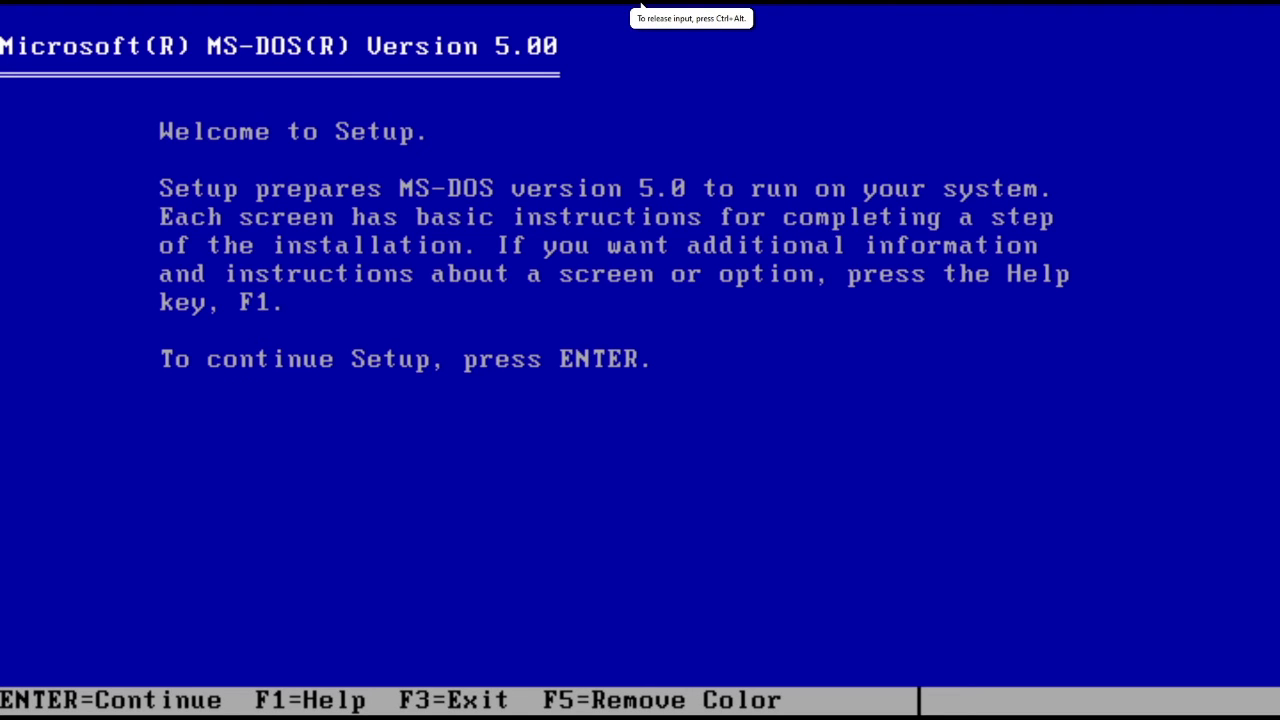
key("Return")
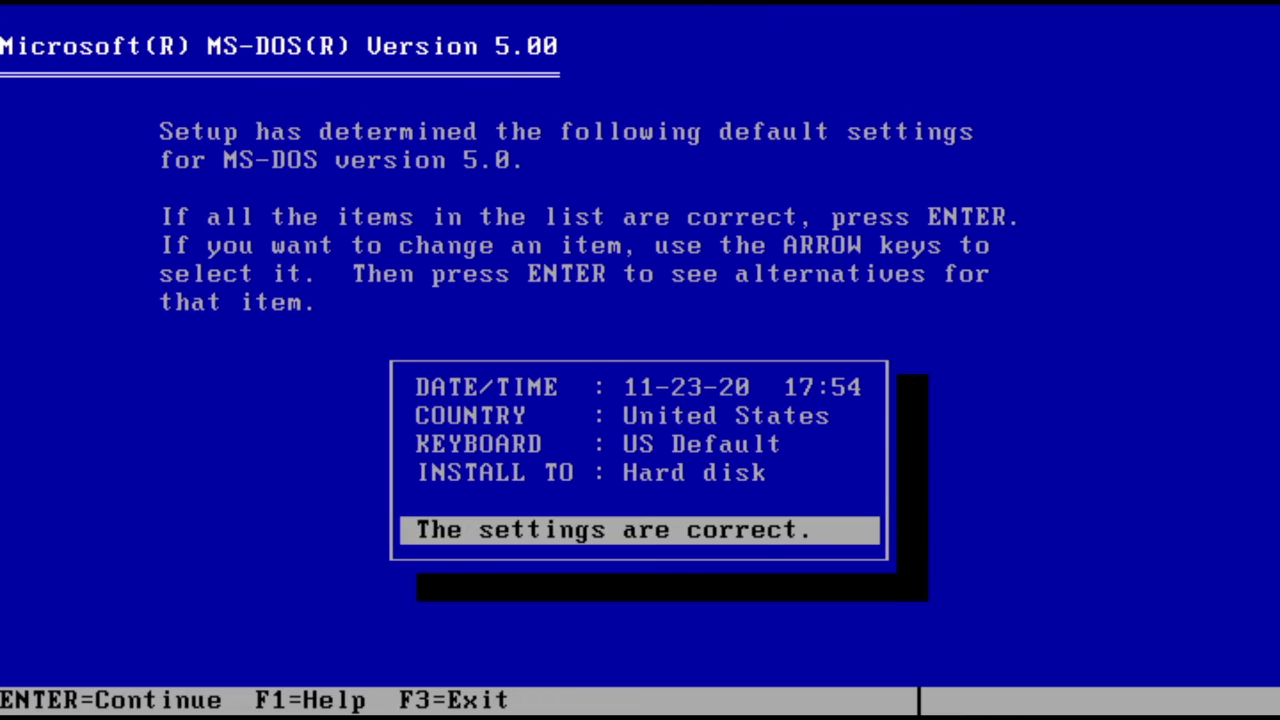
- Set the country for MS-DOS Setup to United Kingdom
key("Up")
key("Up")
key("Up")
key("Return")
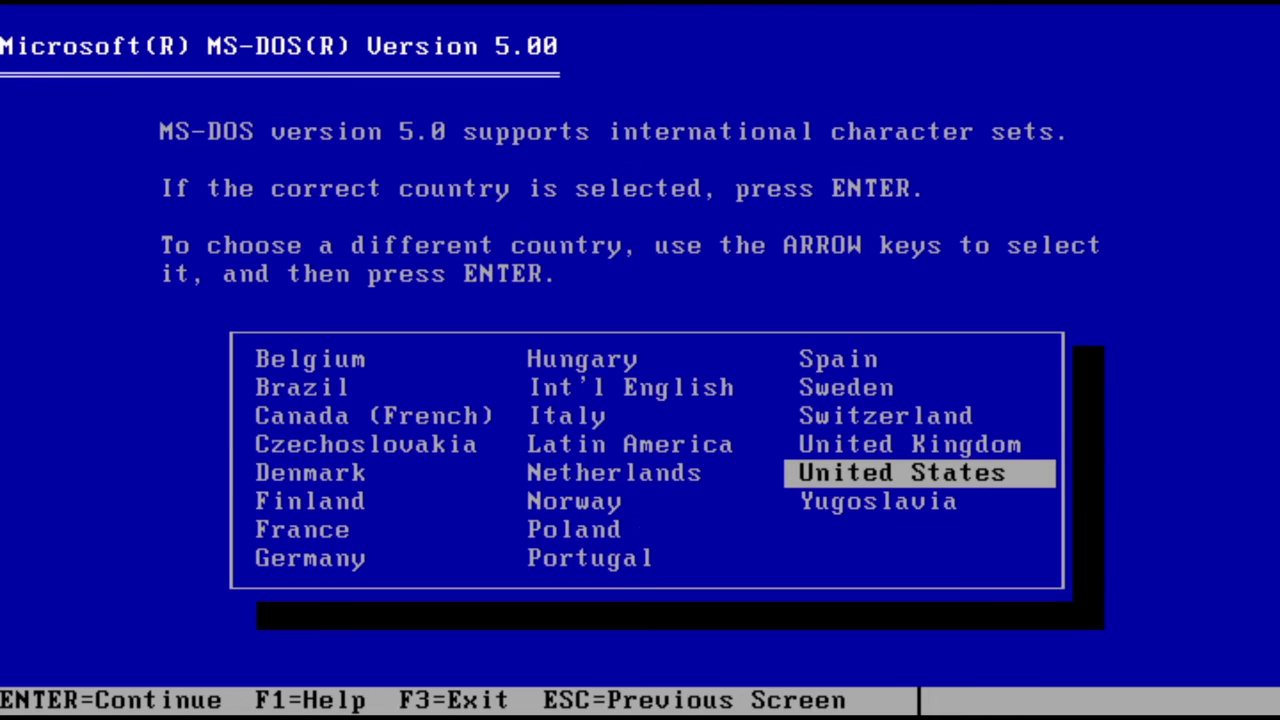
key("Up")
key("Return")
- Set the keyboard layout for MS-DOS Setup to UK English
key("Up")
key("Up")
key("Up")
key("Up")
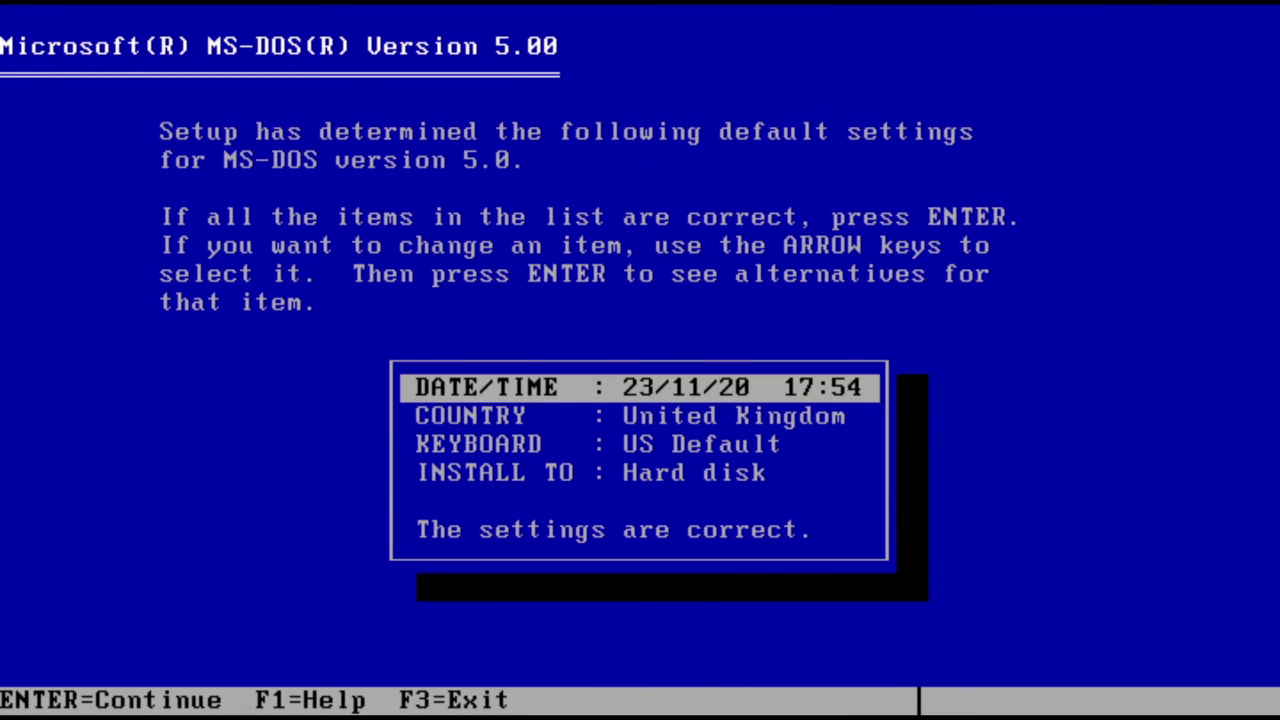
key("Down")
key("Down")
key("Return")
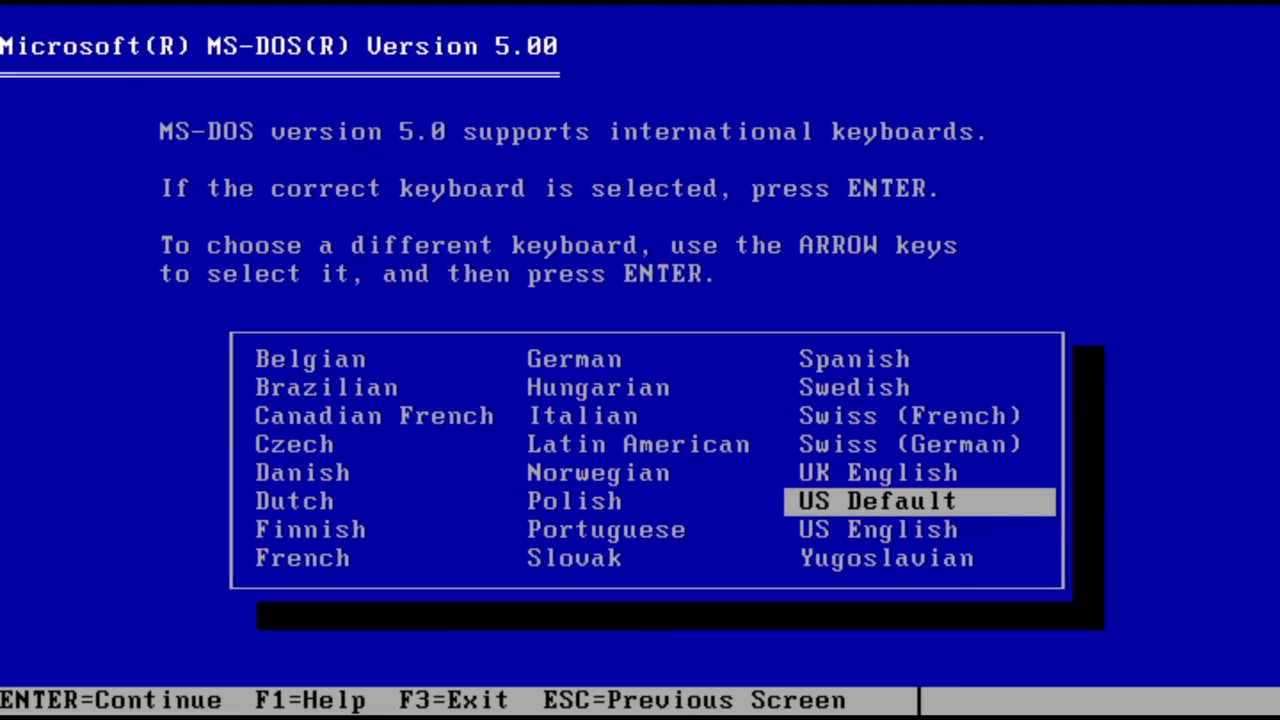
key("Up")
key("Return")
- Accept the Setup settings and start the installation to C:\DOS with Run Shell on startup set to YES
key("Up")
key("Down")
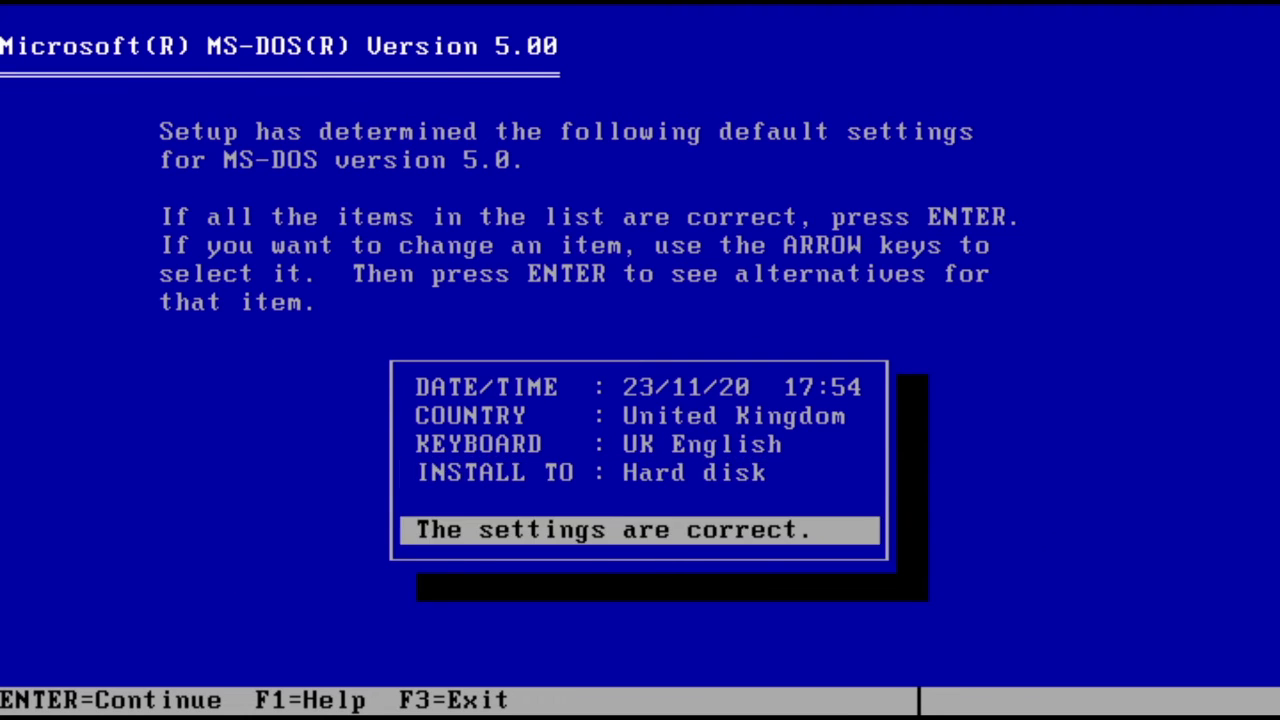
key("Up")
key("Down")
key("Return")
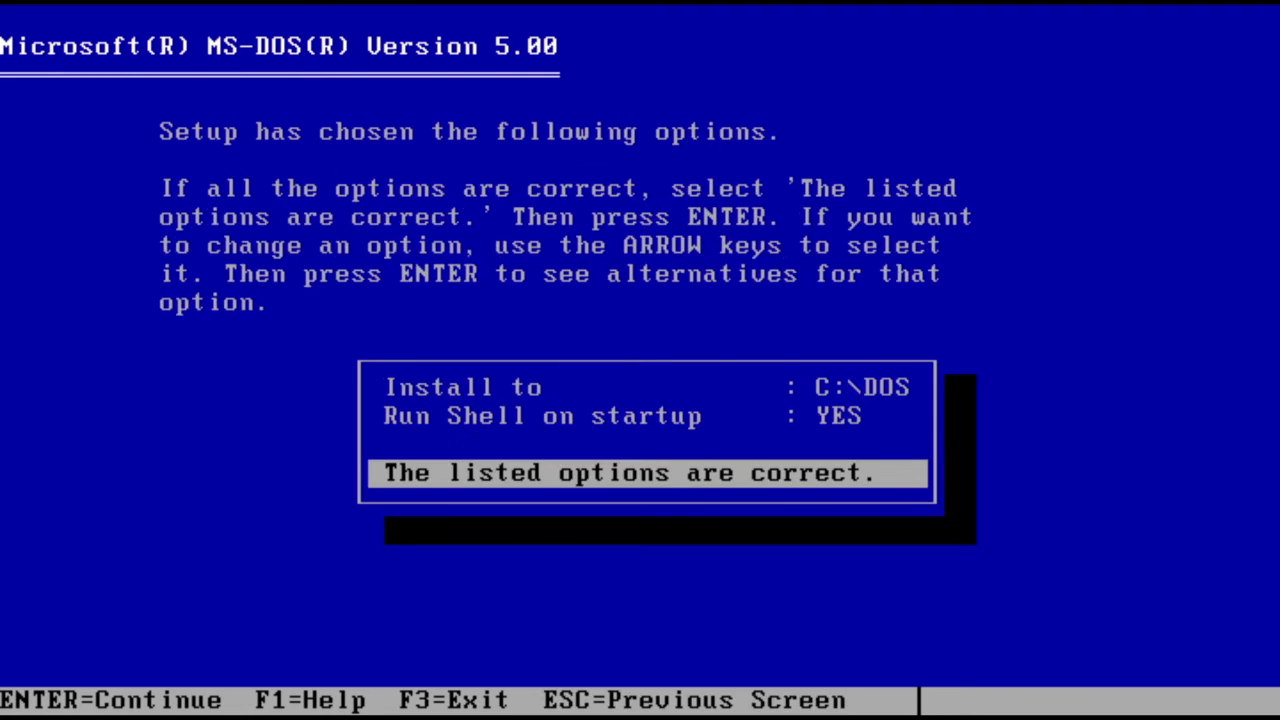
key("Up")
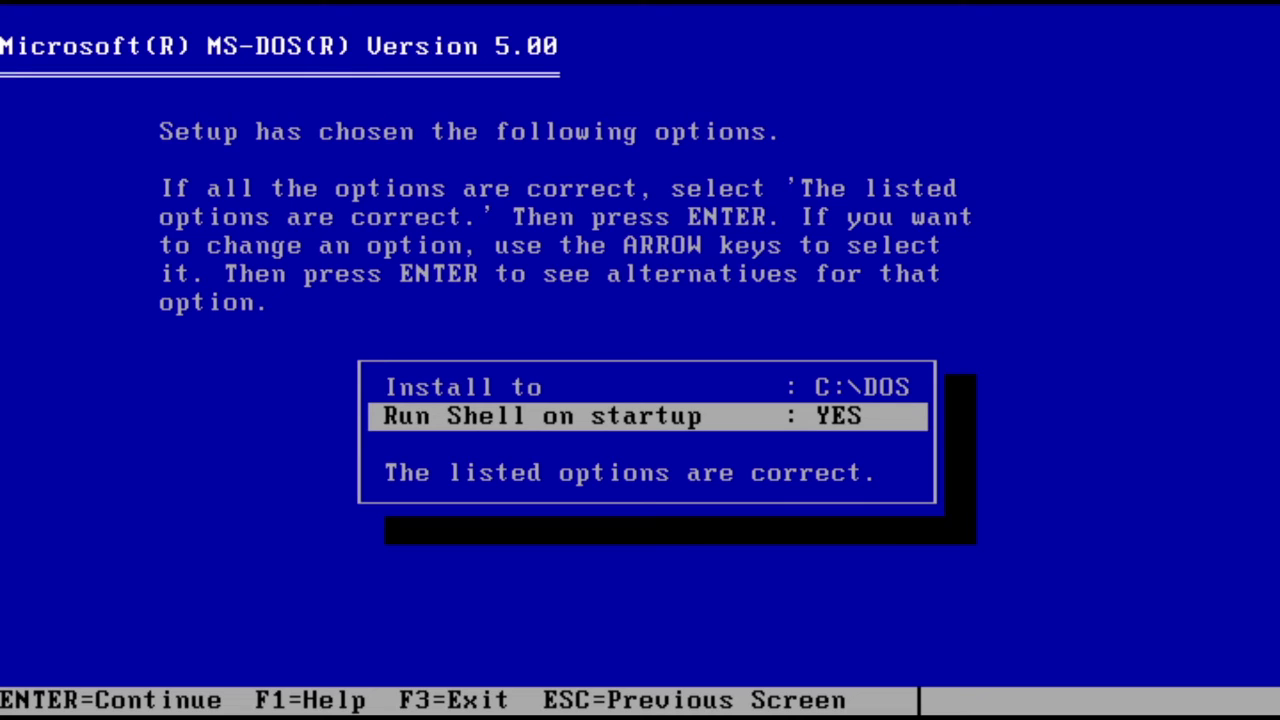
key("Down")
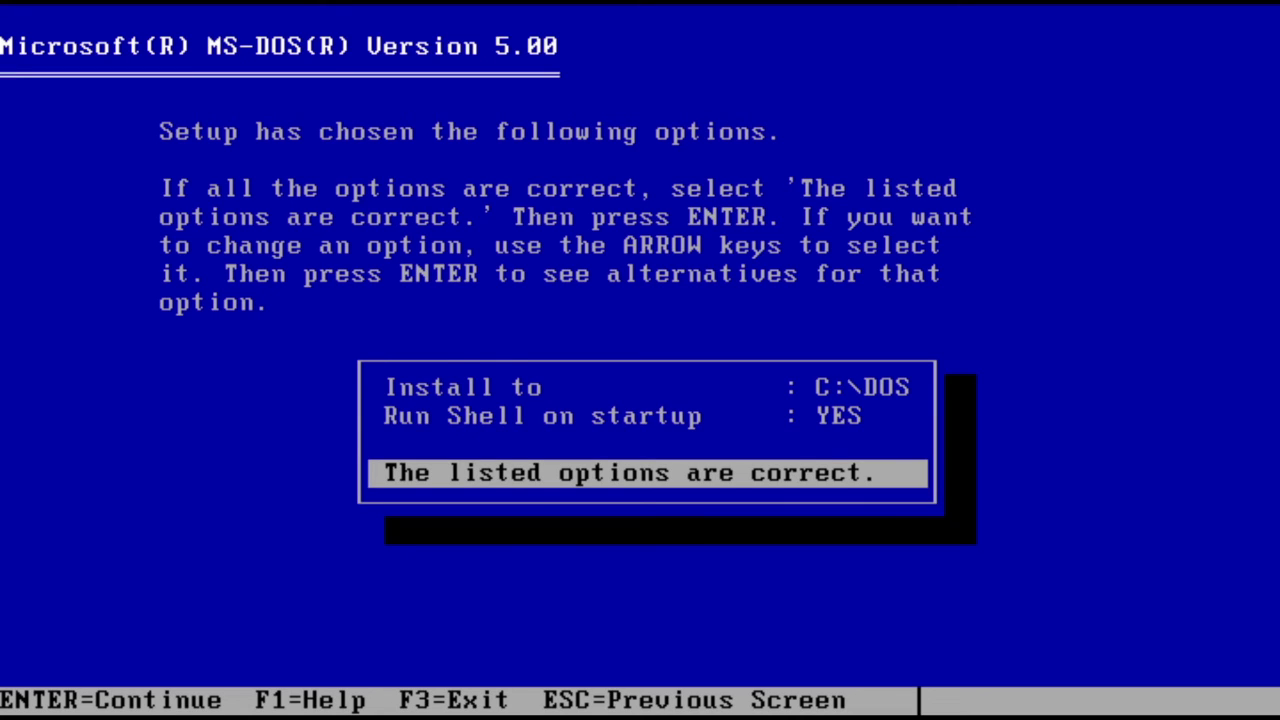
key("Return")
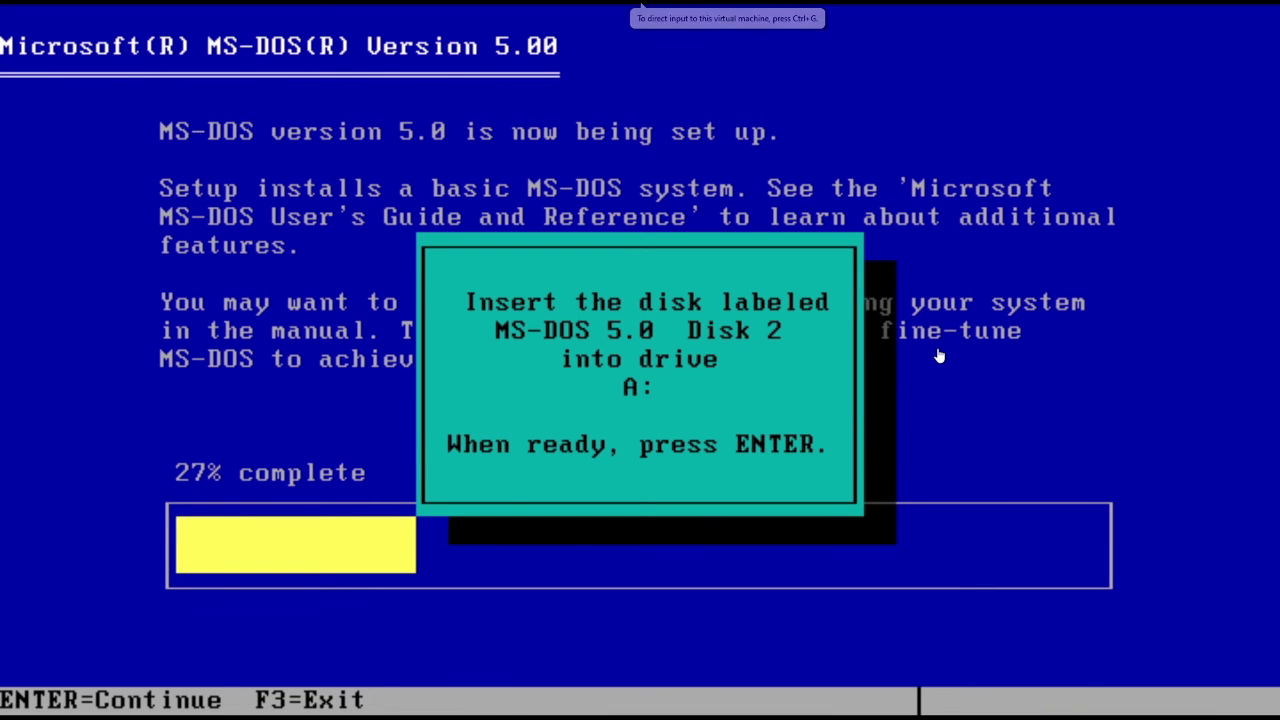
- Switch the virtual floppy drive to the Disk02 image and continue the MS-DOS installation
key("ctrl+d")
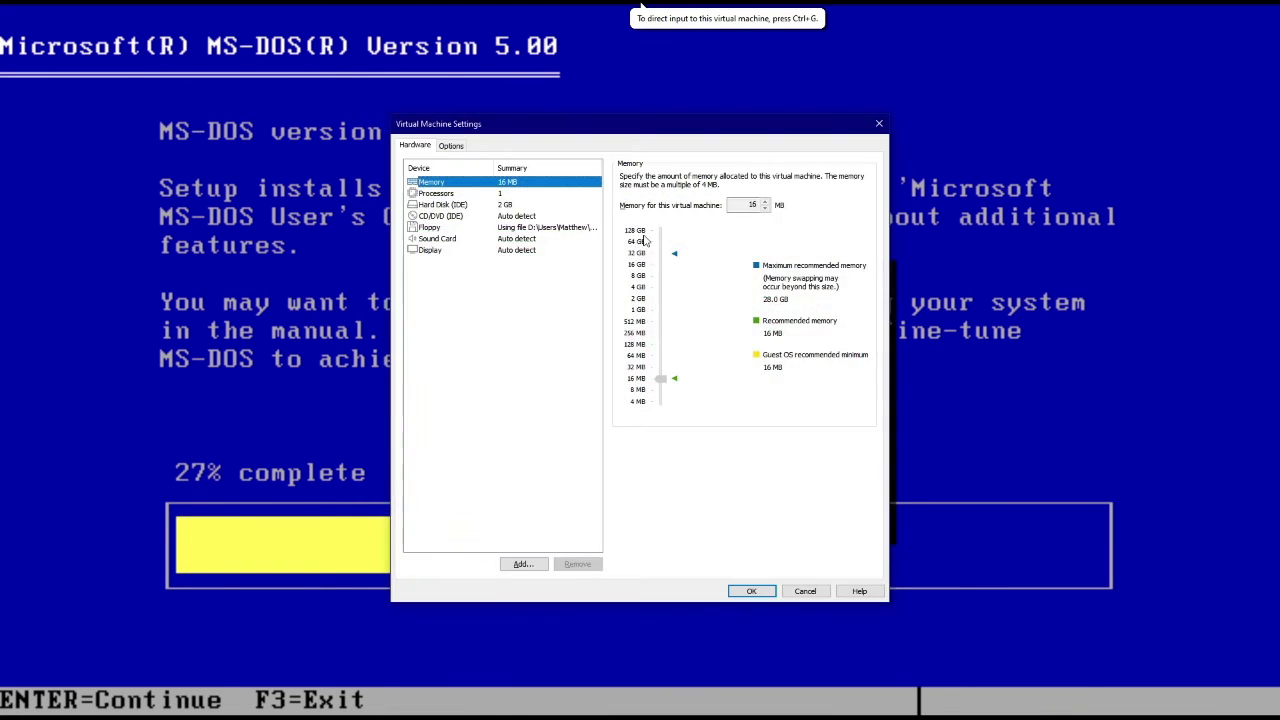
left_click(508, 228)
left_click(842, 293)
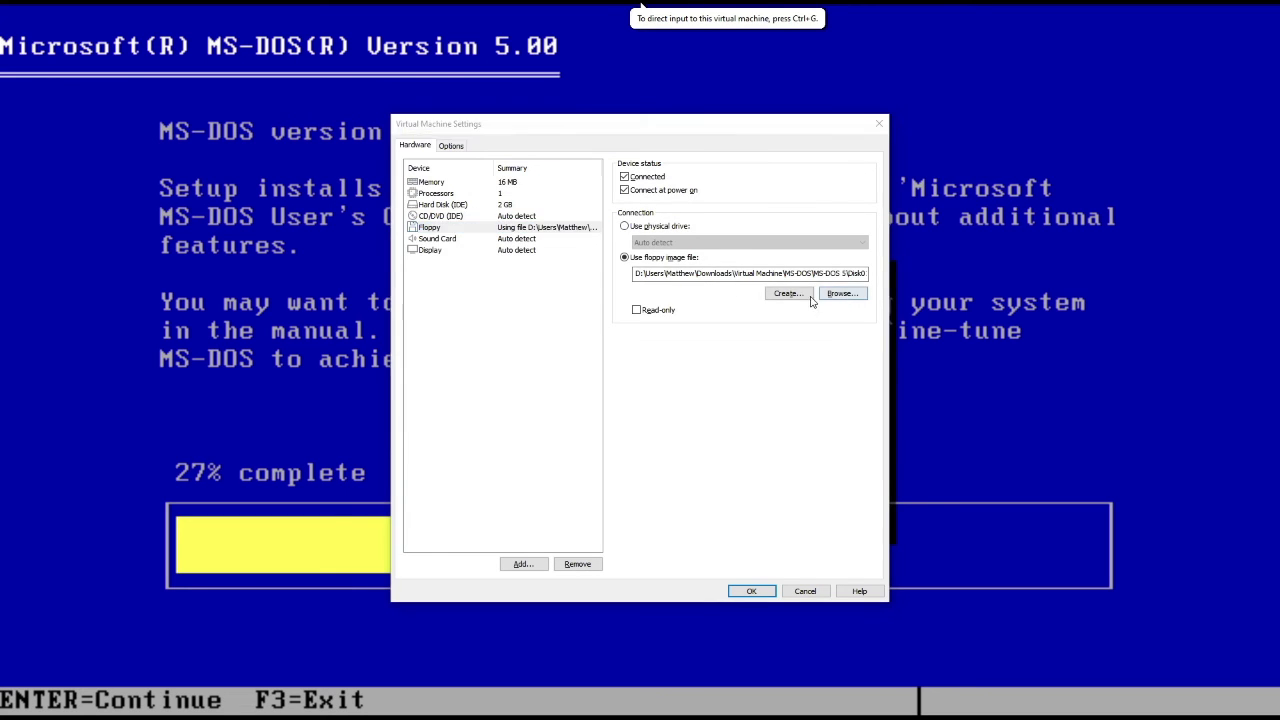
double_click(551, 248)
left_click(751, 591)
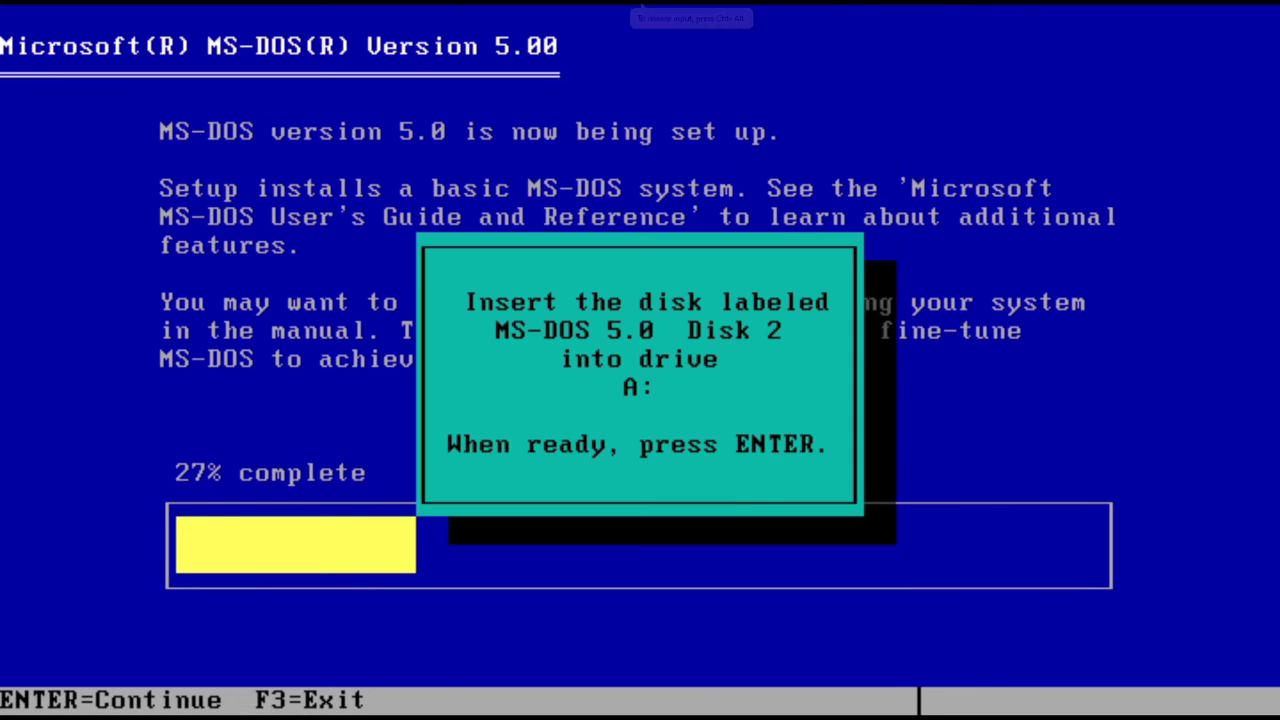
key("Return")
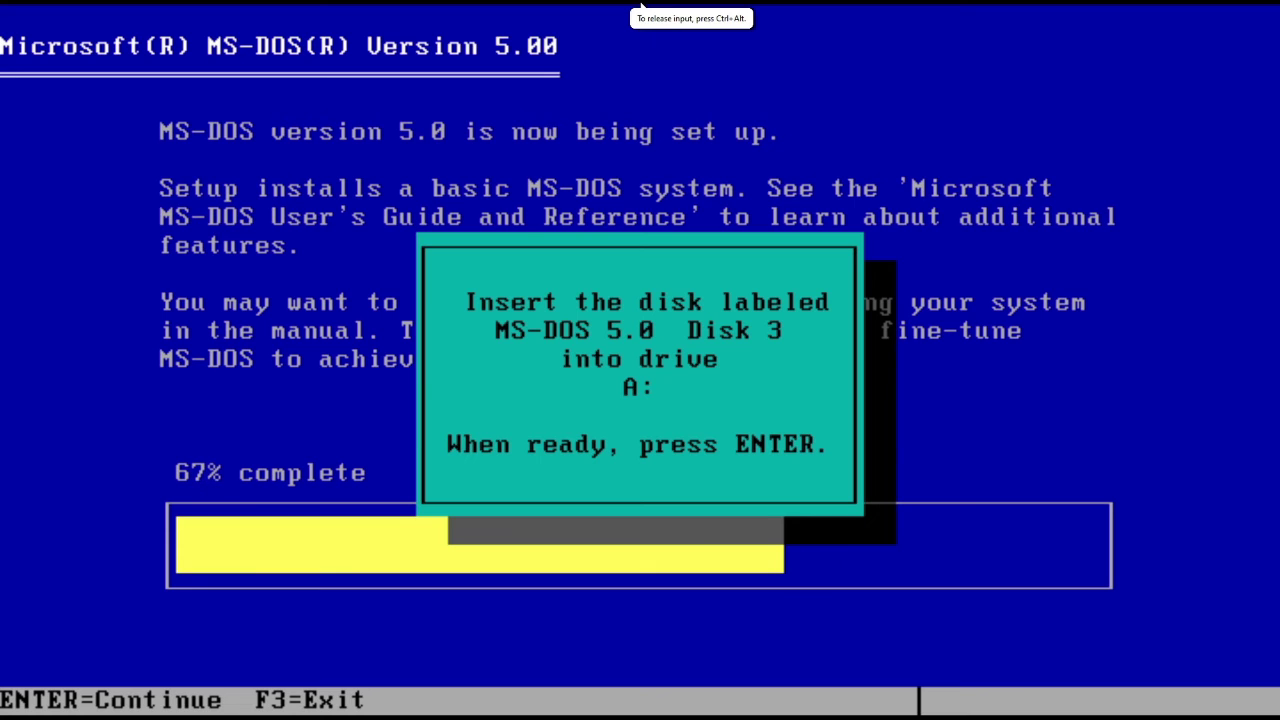
- Switch the virtual floppy drive to the Disk03 image and continue the MS-DOS installation
key("ctrl+alt")
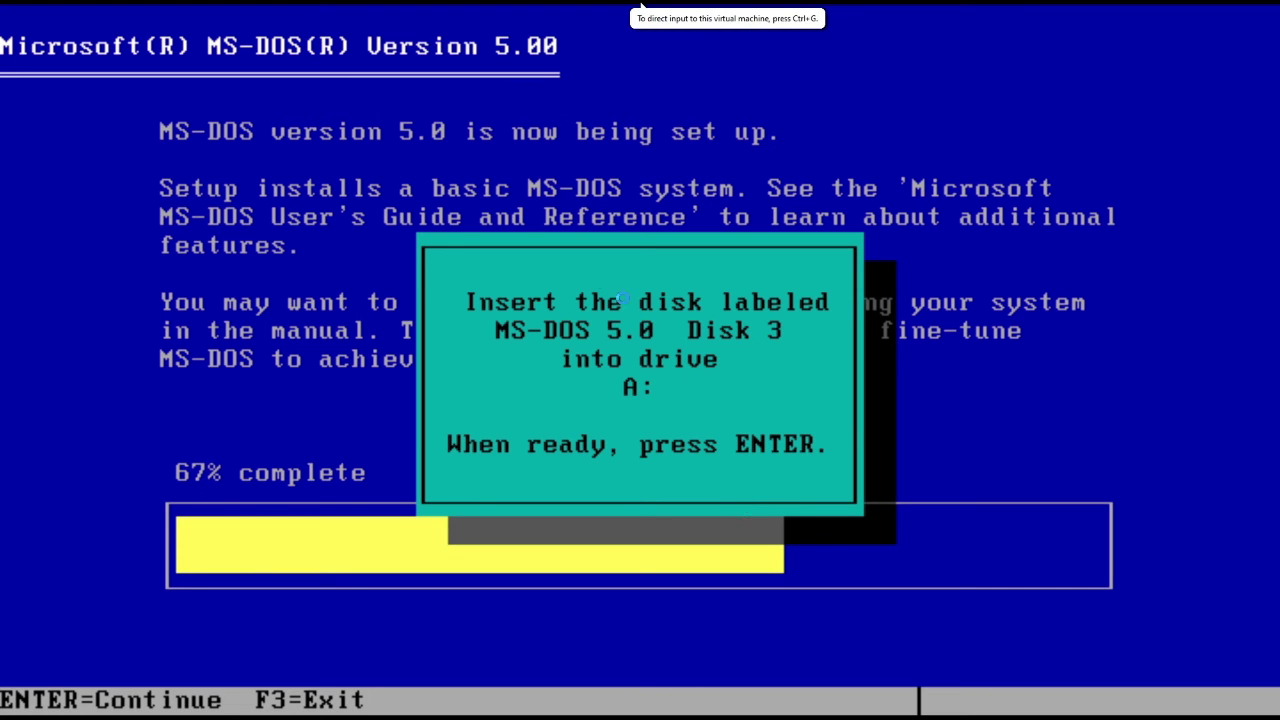
key("ctrl+d")
left_click(520, 228)
left_click(841, 293)
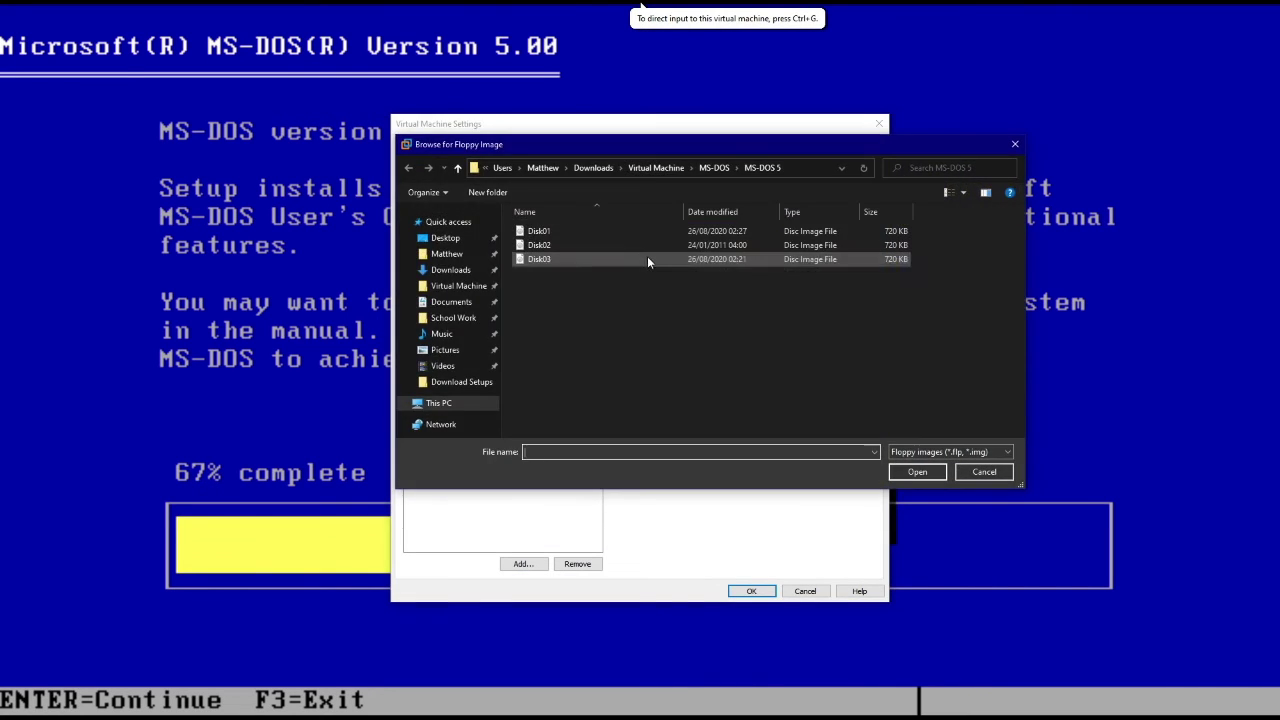
double_click(647, 256)
left_click(751, 591)
left_click(745, 590)
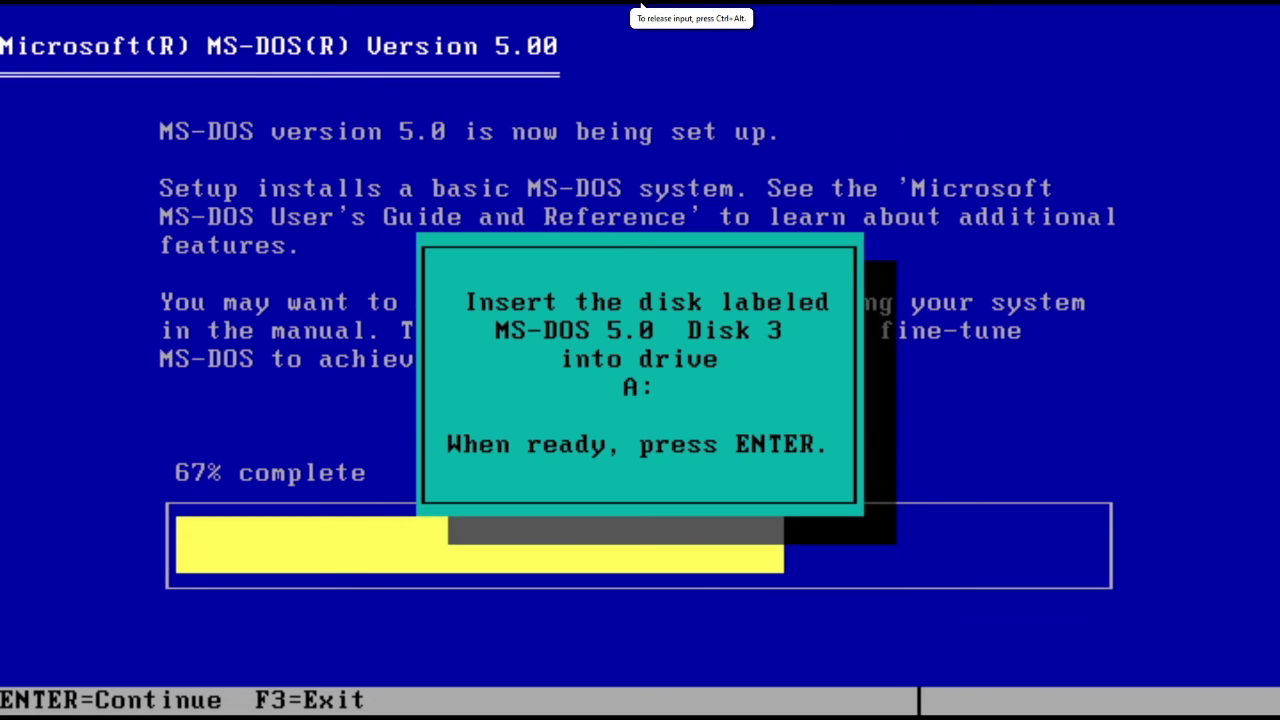
key("Return")
- Disconnect the virtual floppy drive in the virtual machine settings and start MS-DOS 5.0 from Setup
key("ctrl+alt")
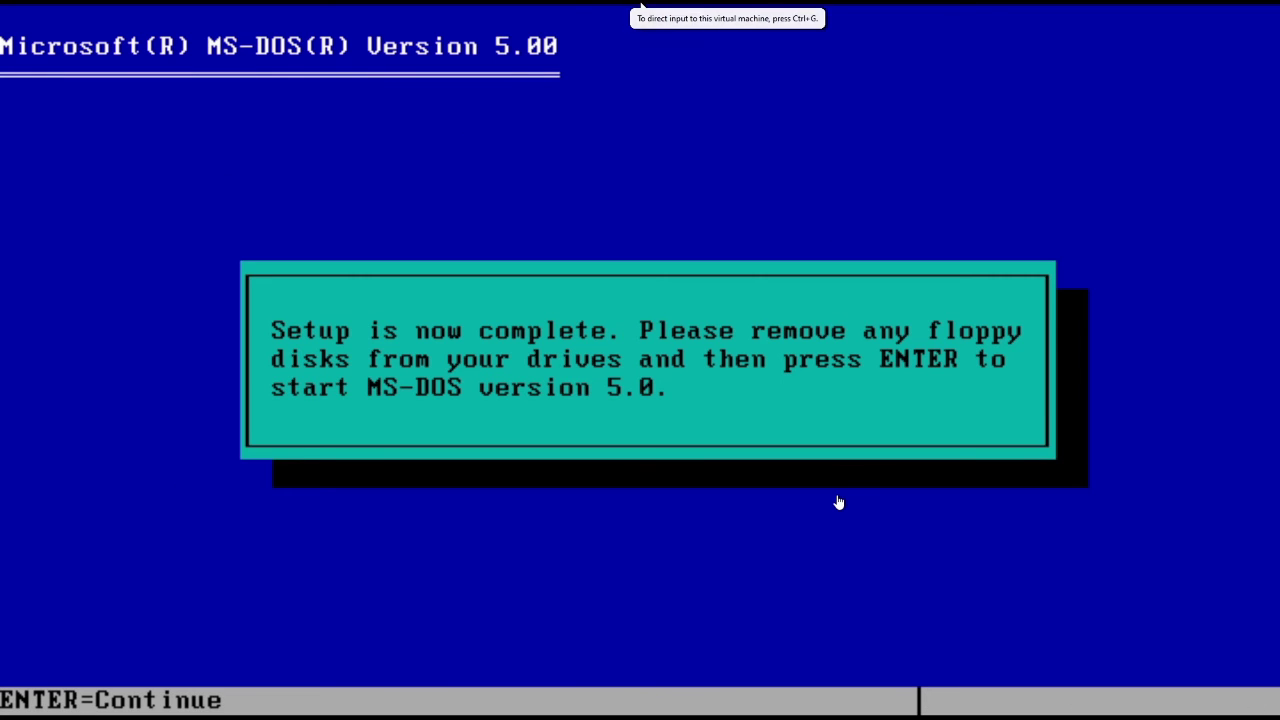
key("ctrl+d")
left_click(458, 226)
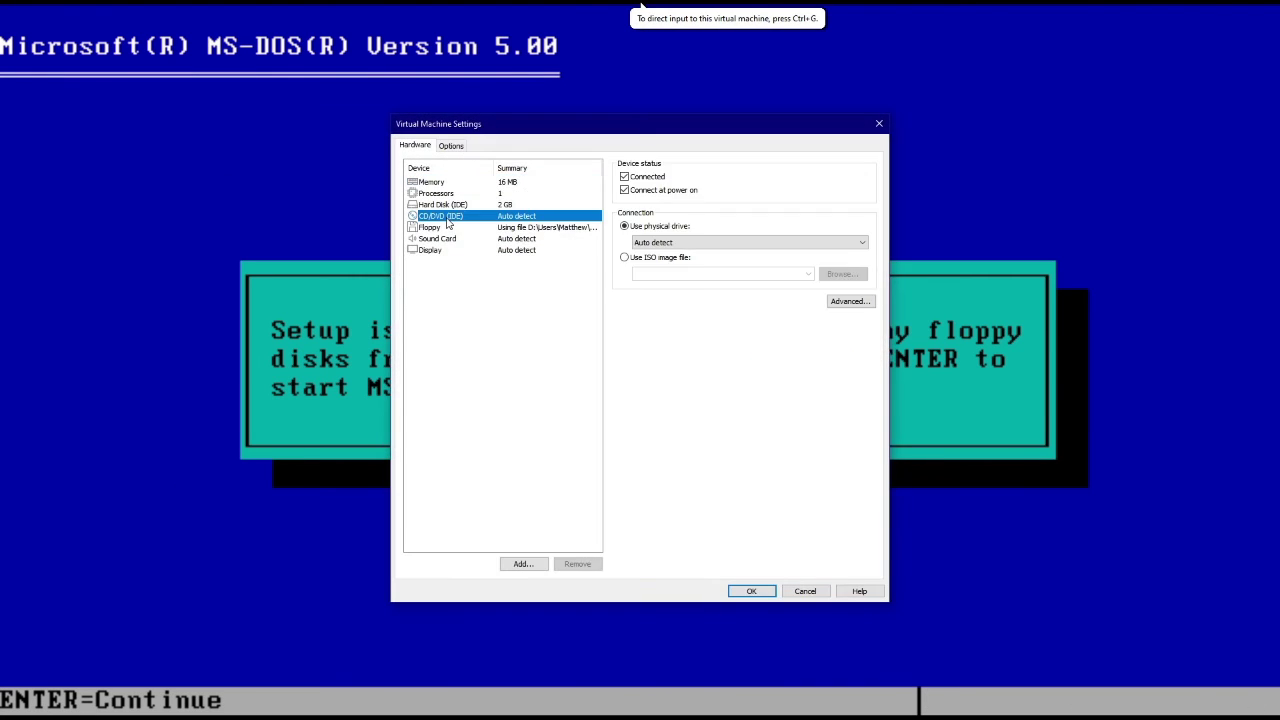
left_click(658, 180)
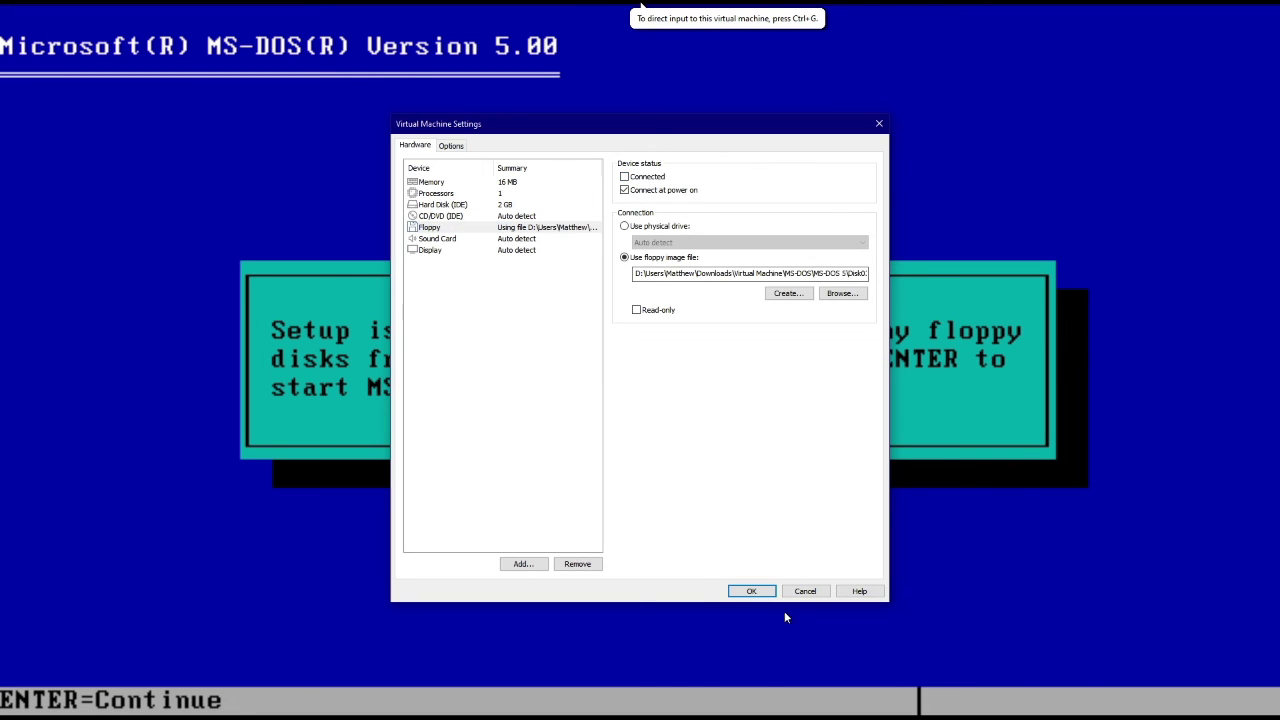
left_click(751, 591)
key("Return")
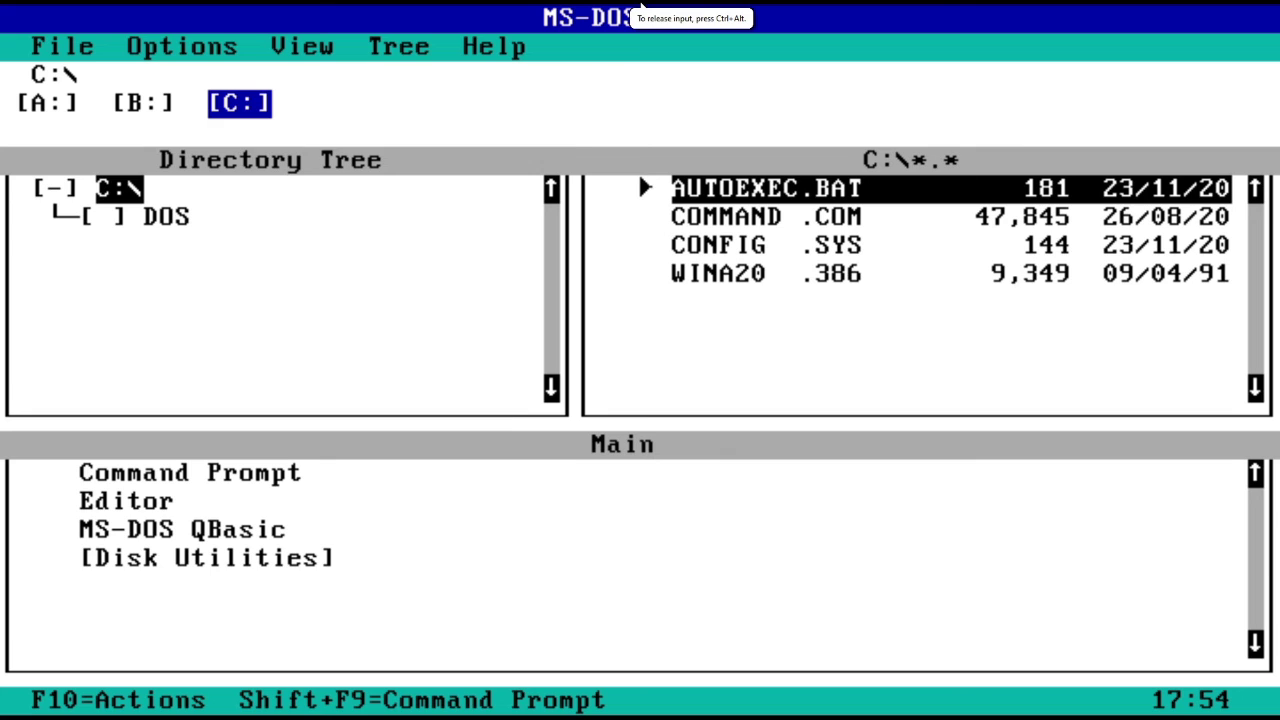
- Open the Command Prompt from MS-DOS Shell and check the MS-DOS version with the ver command
key("Tab")
key("Tab")
key("Tab")
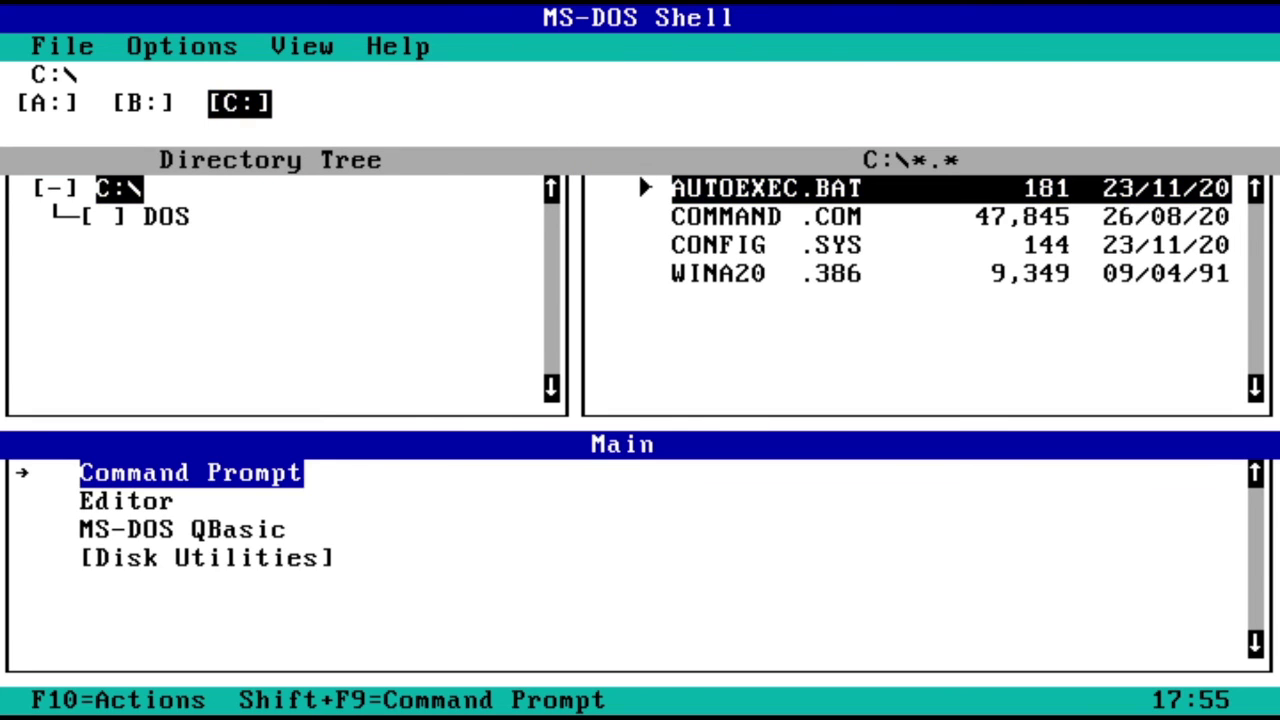
key("Return")
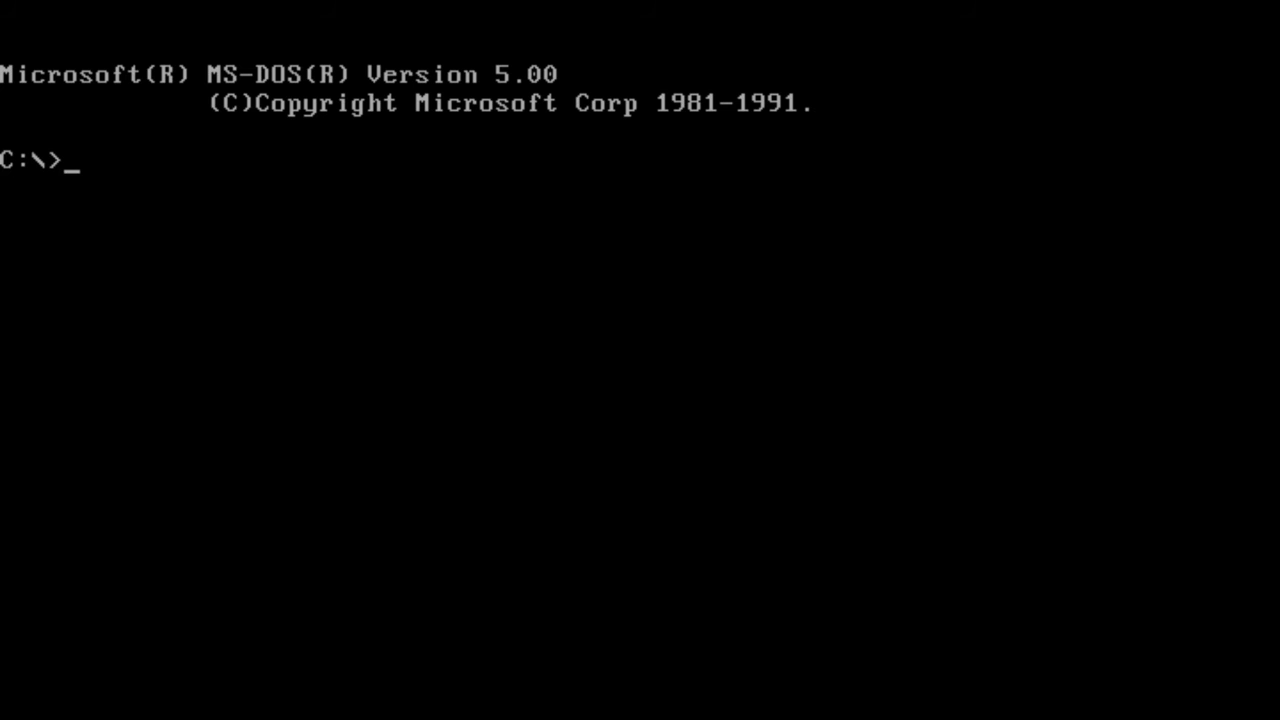
type("ver")
key("Return")
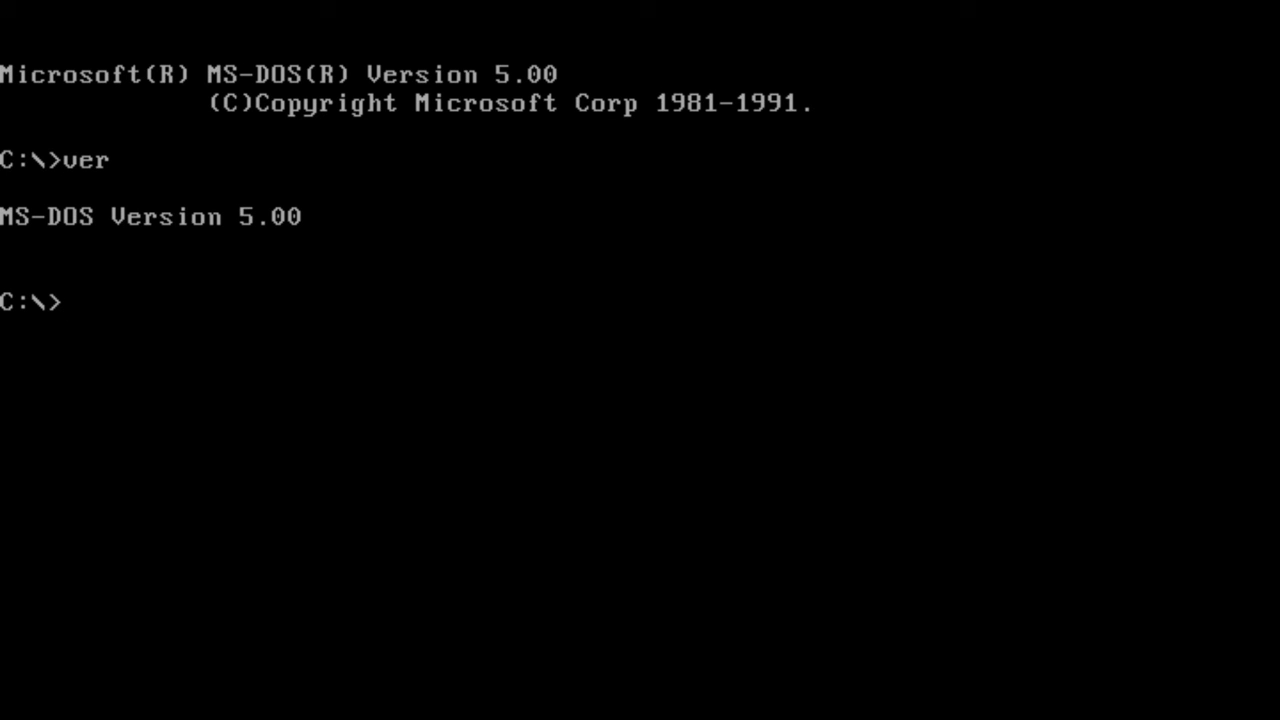
- Launch MS-DOS Shell with the dosshell command and return to the command prompt
type("dosshell")
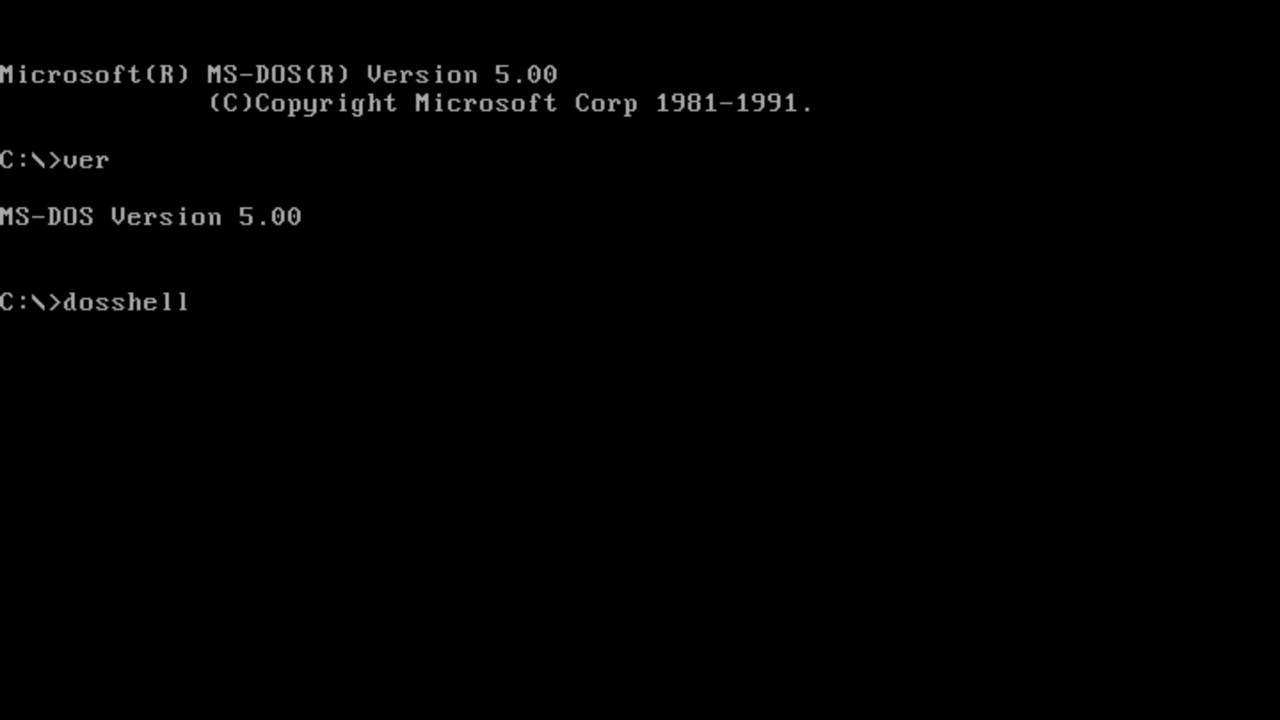
key("Return")
key("shift+F9")
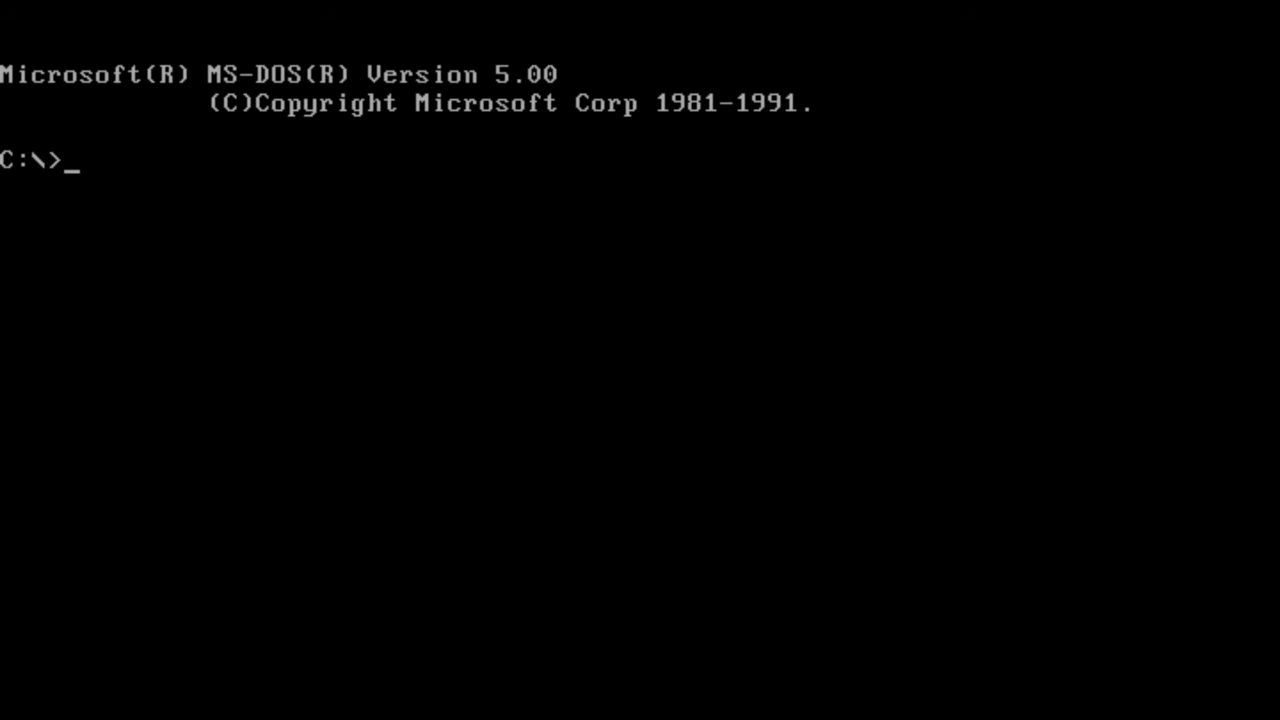
- Start the MS-DOS Editor with the edit command, view its Survival Guide and close the guide
type("edit")
key("Return")
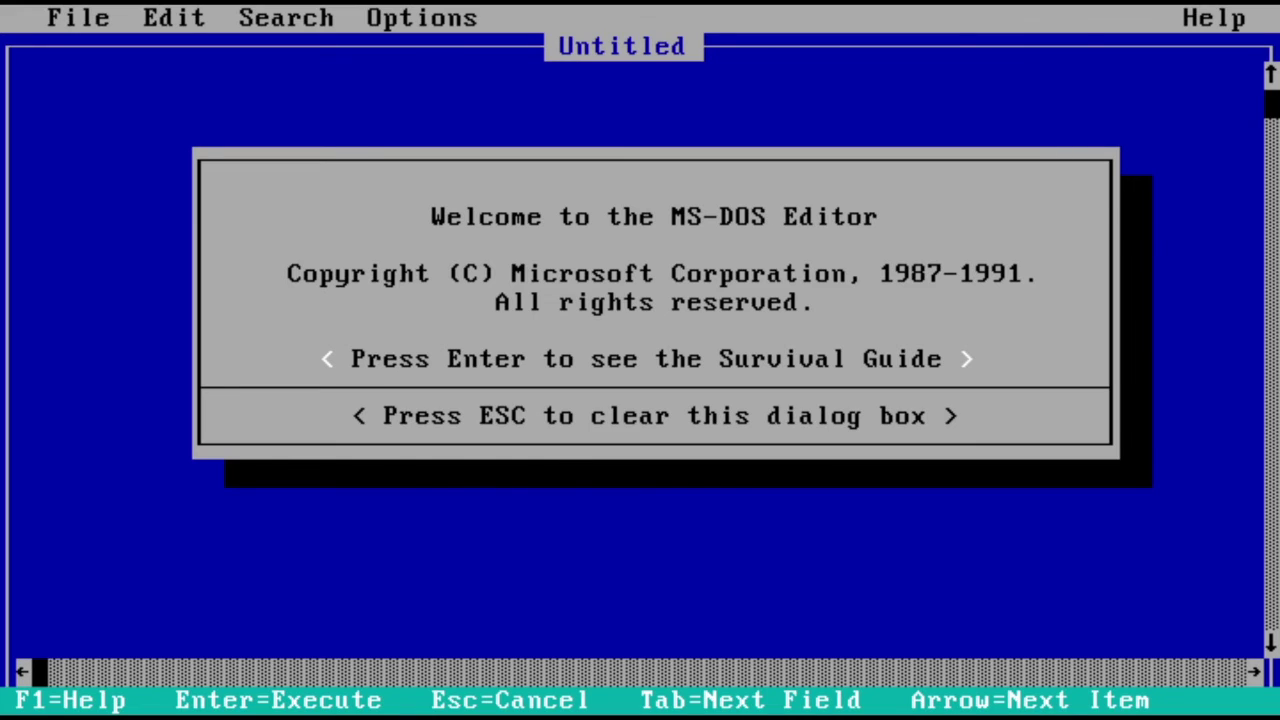
key("Return")
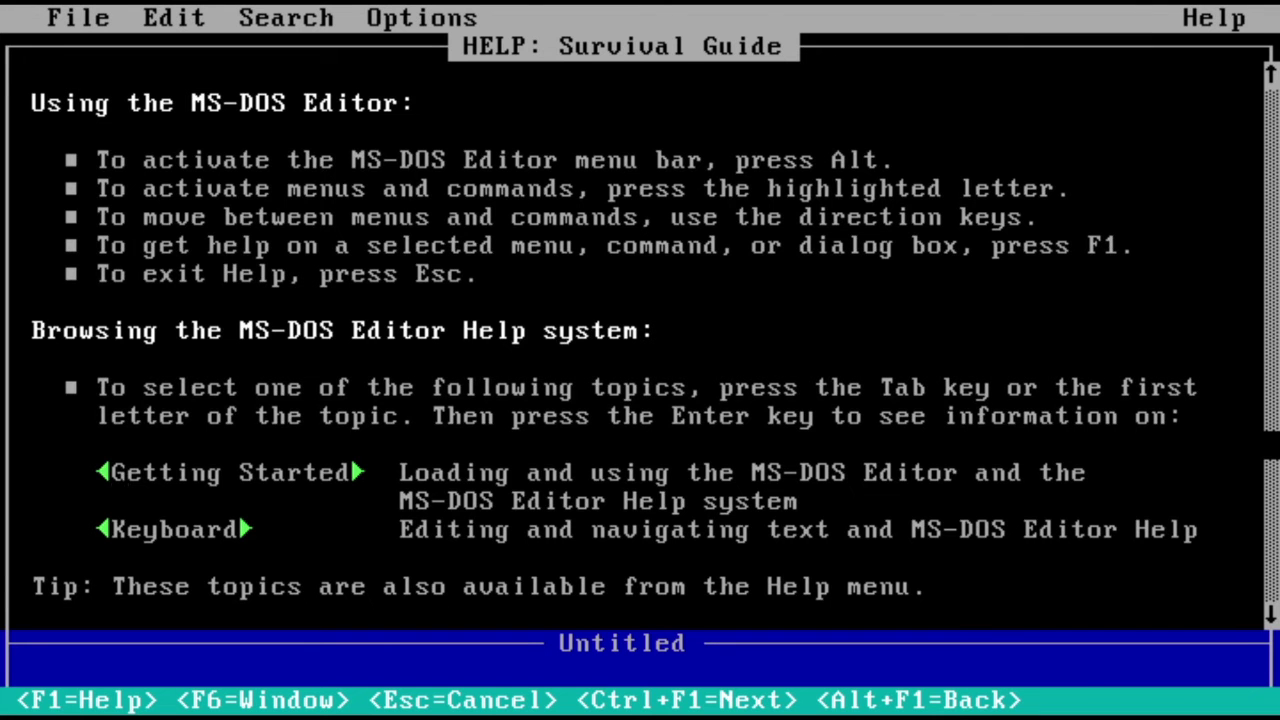
key("Escape")
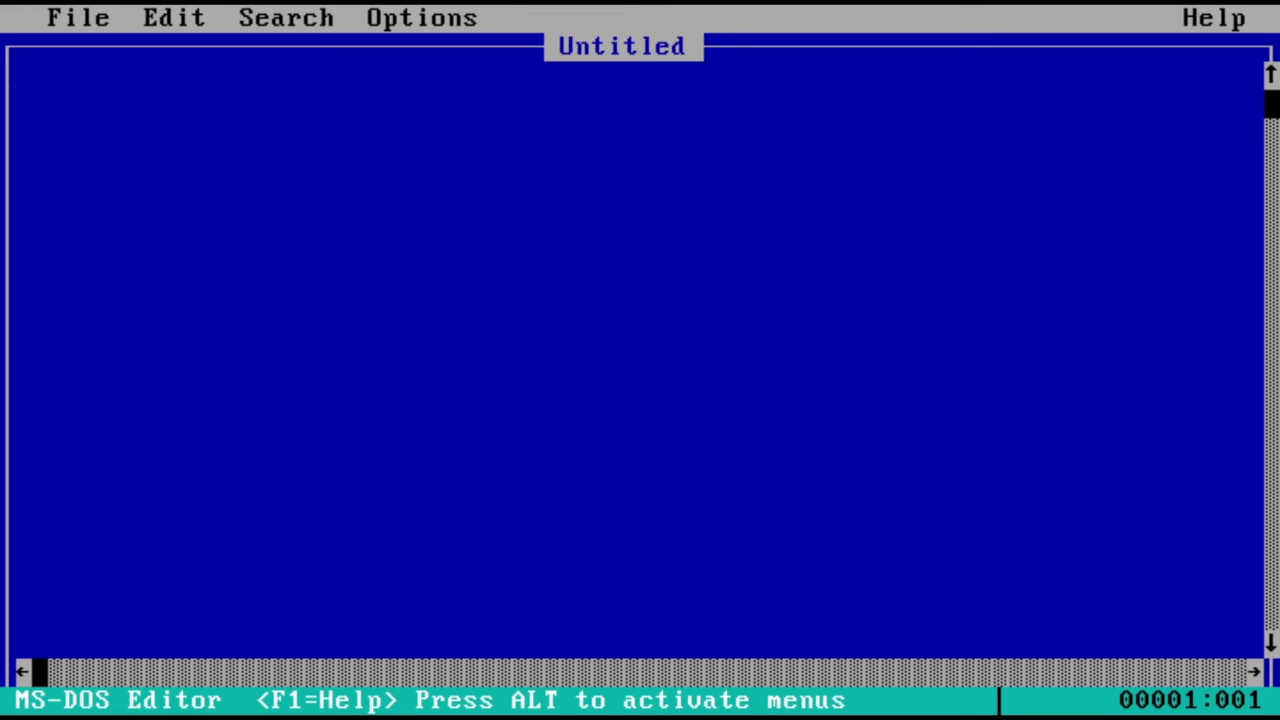
- Write HELLO WORLD in capitals on the first line of the untitled document
type("h")
key("BackSpace")
key("Caps_Lock")
type("HE")
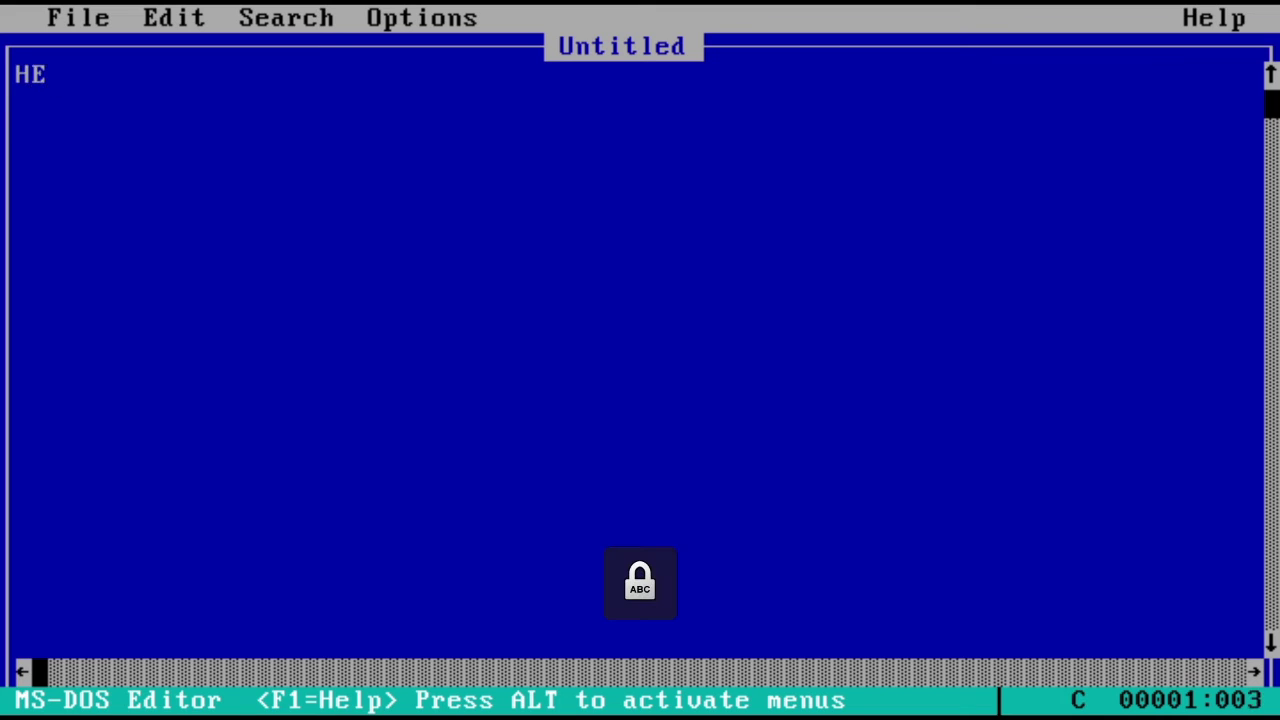
type("LLO WORLD")
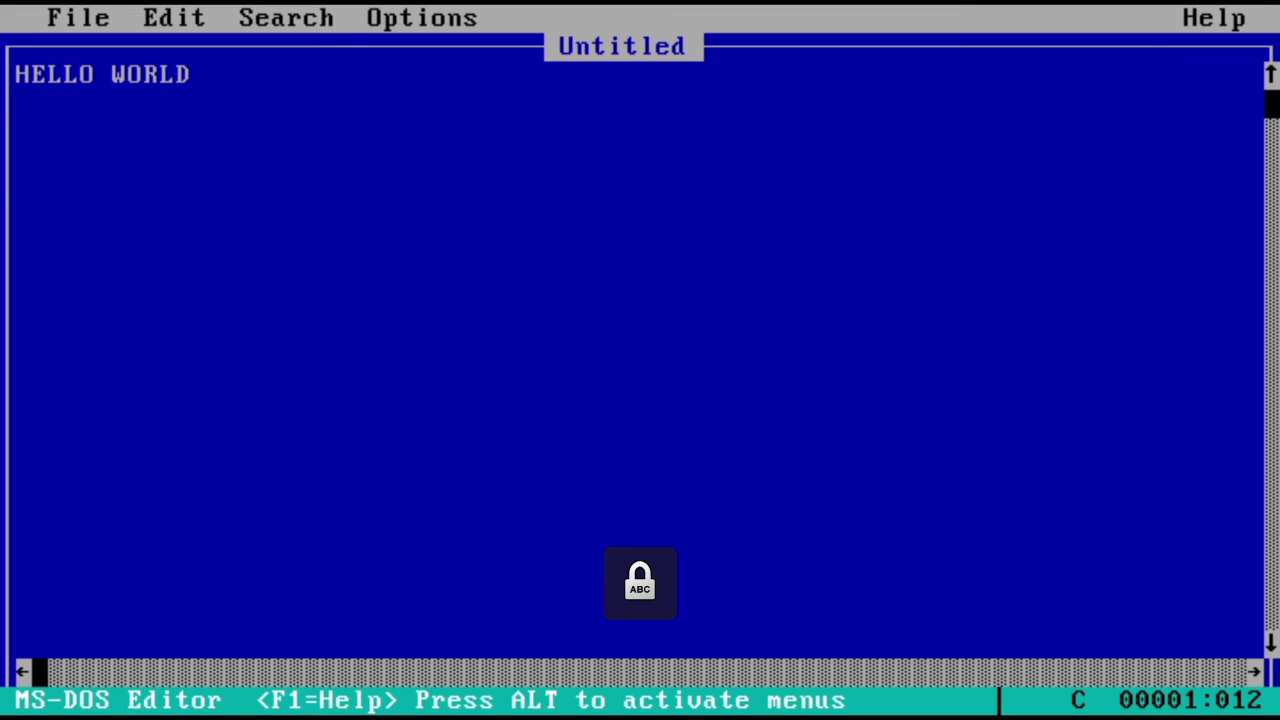
key("Caps_Lock")
key("Return")
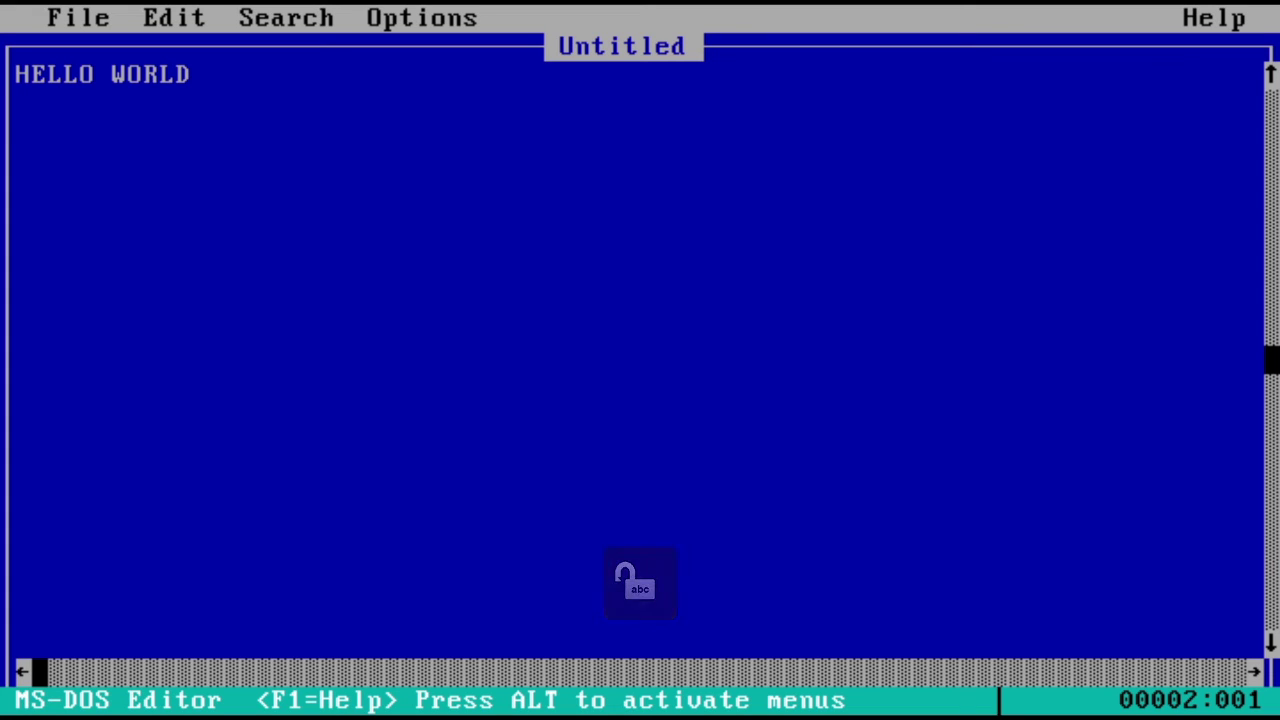
key("Tab")
key("Tab")
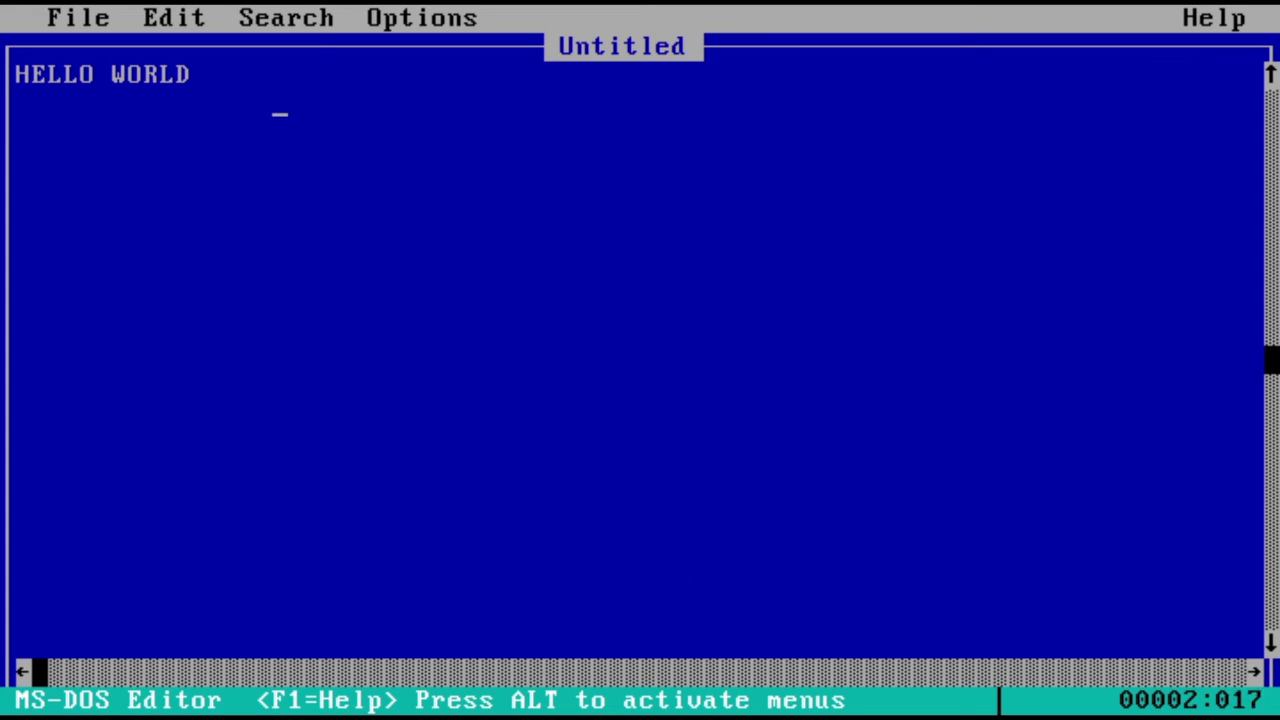
key("Up")
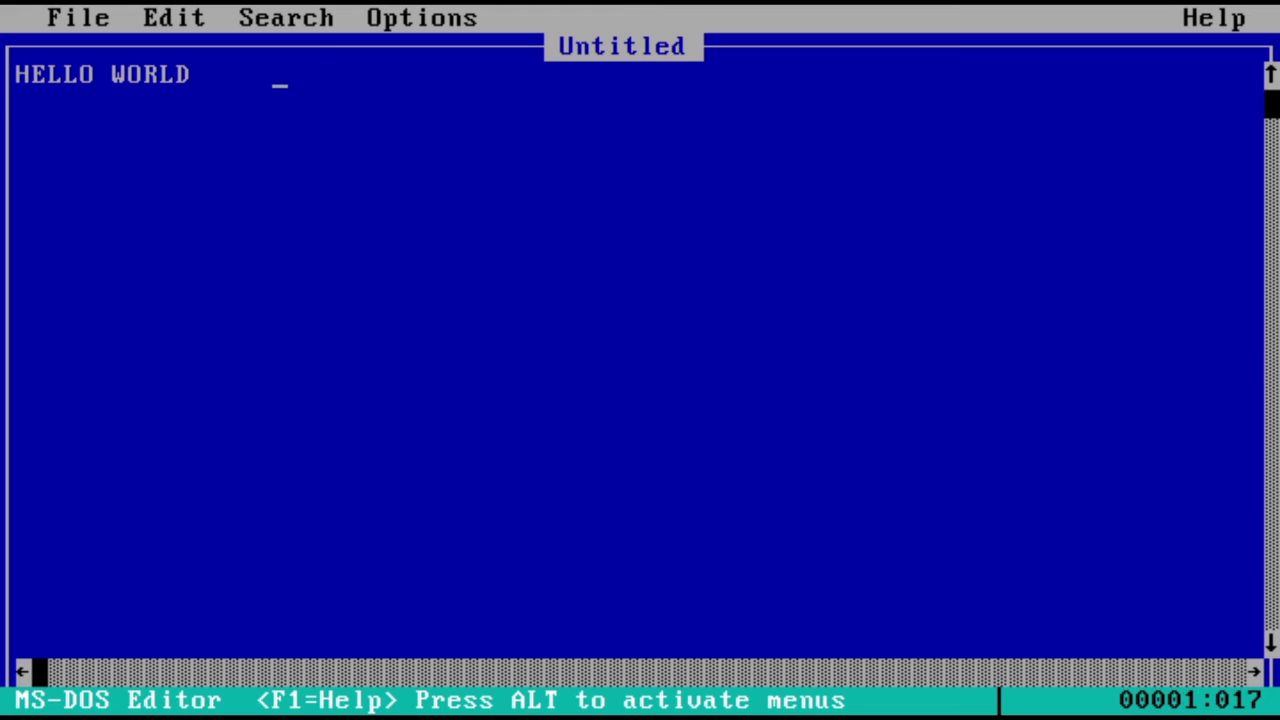
- Exit the MS-DOS Editor without saving the untitled document
key("alt")
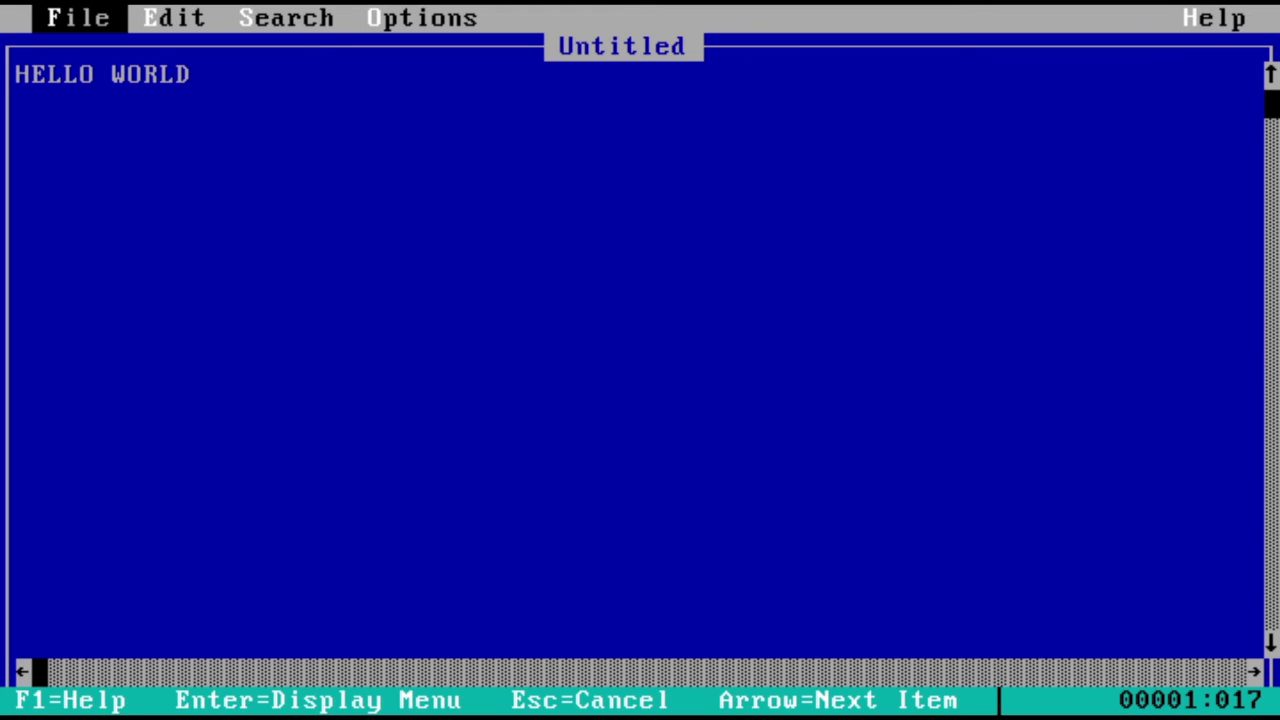
key("Return")
key("Down")
key("Down")
key("Down")
key("Down")
key("Down")
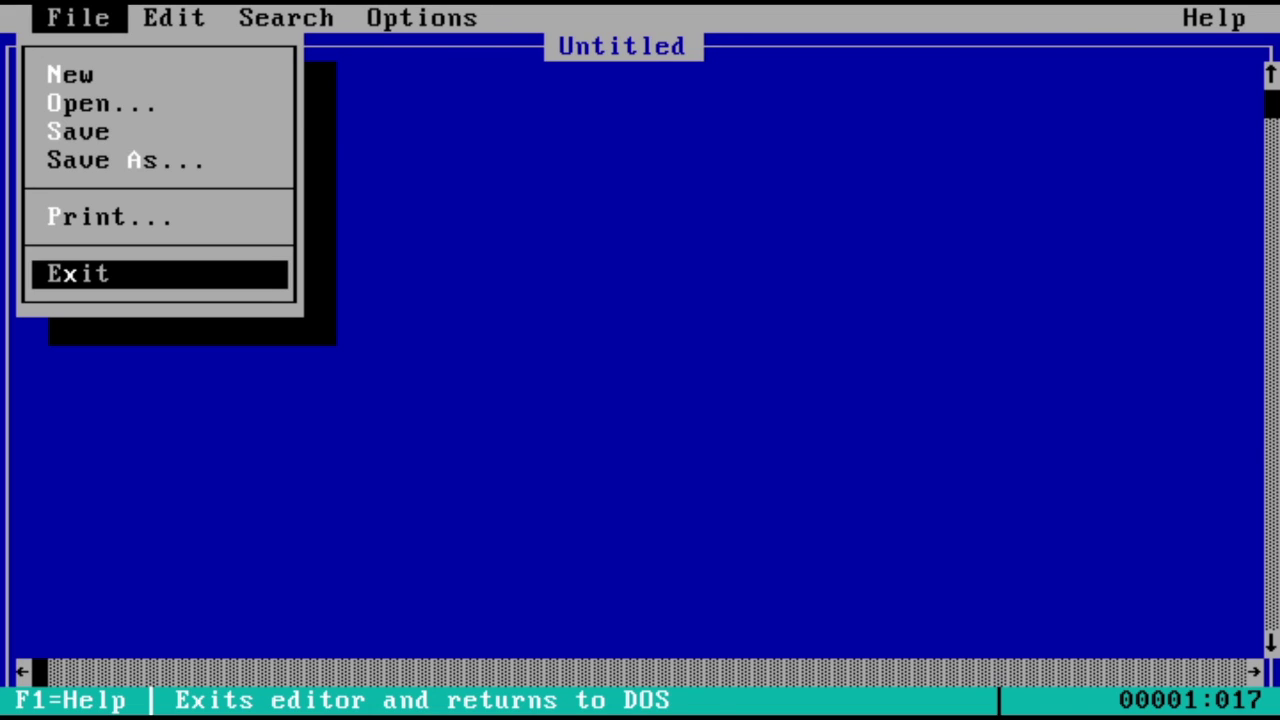
key("Return")
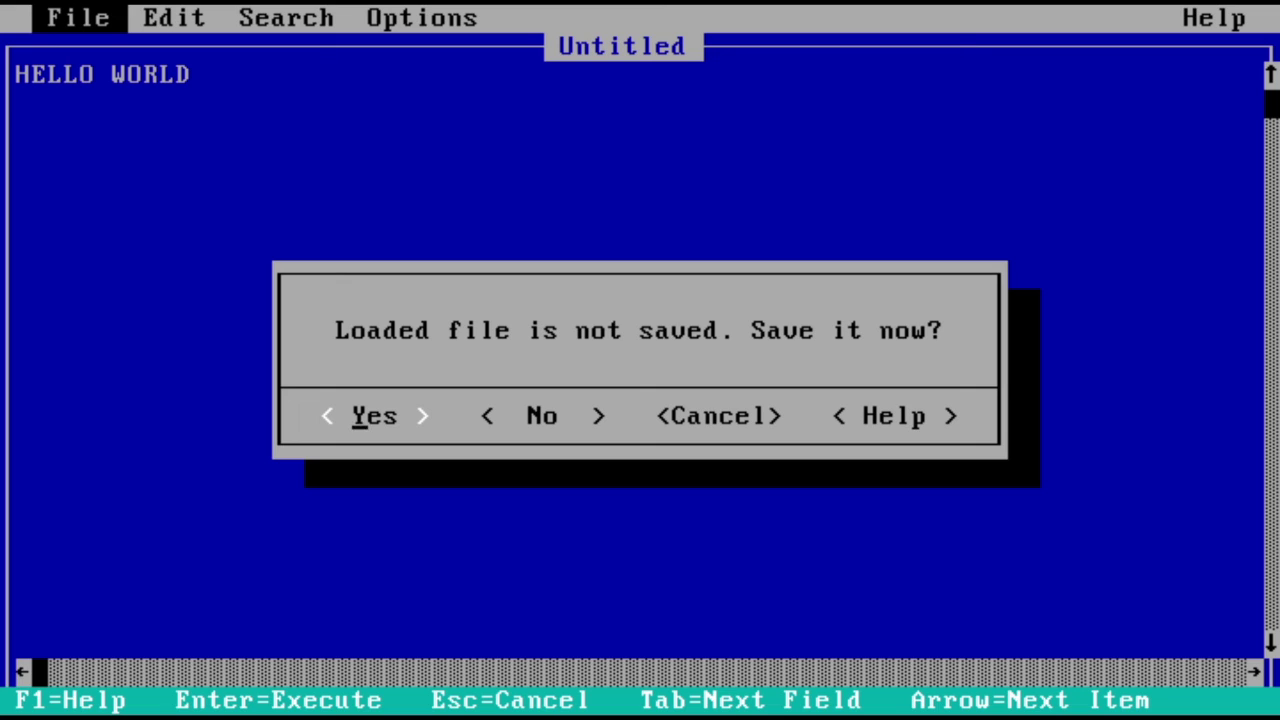
key("Tab")
key("Return")
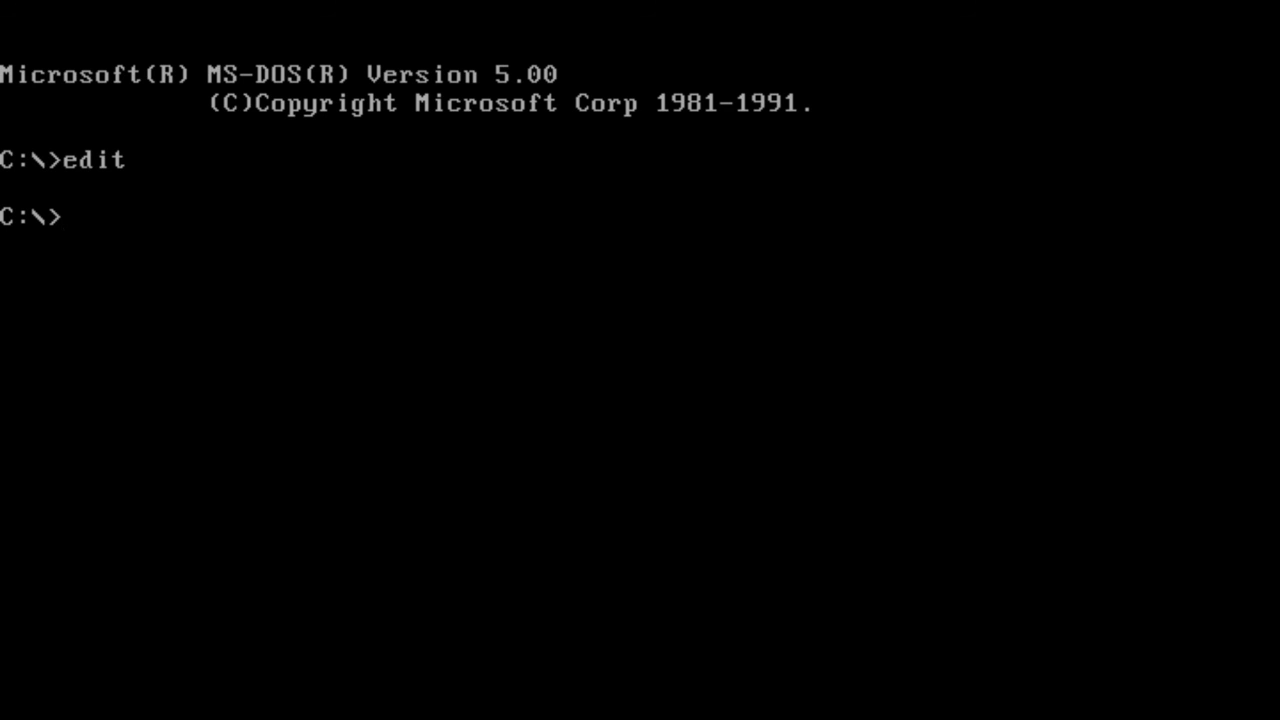
- Start MS-DOS QBasic with the qbasic command, view its Survival Guide and close the guide
type("qbasi")
type("c")
key("Return")
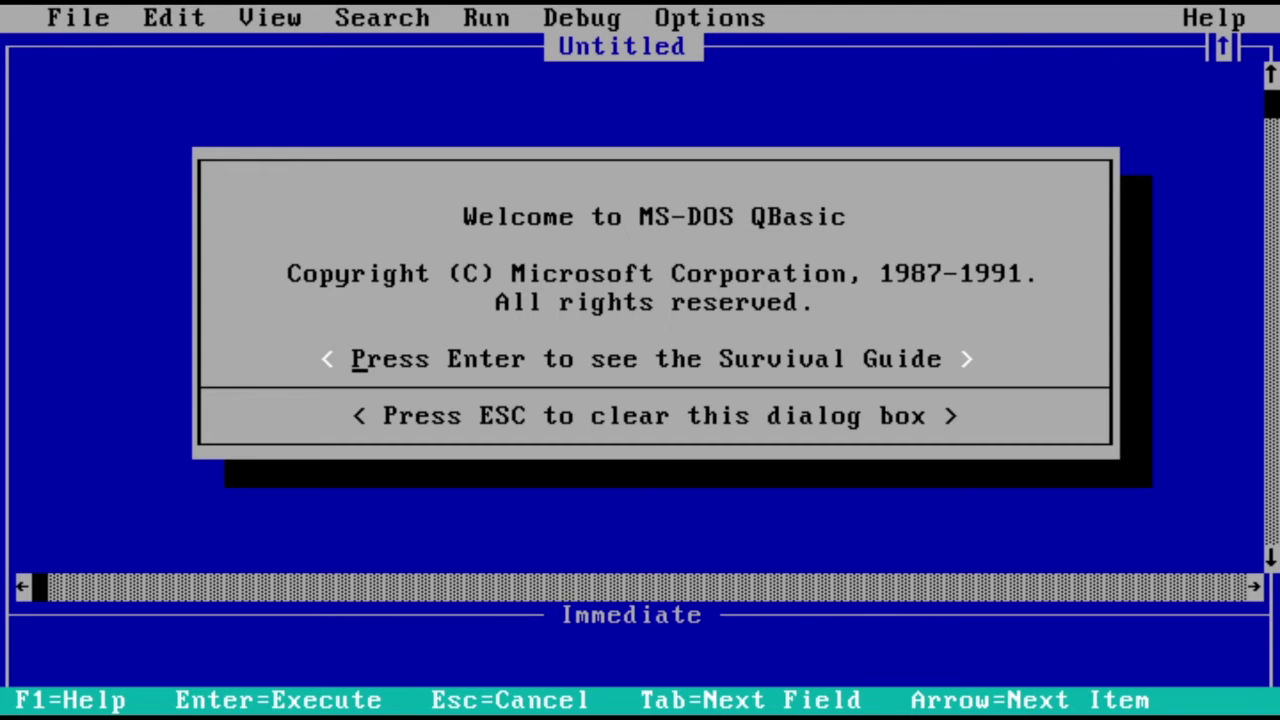
key("Return")
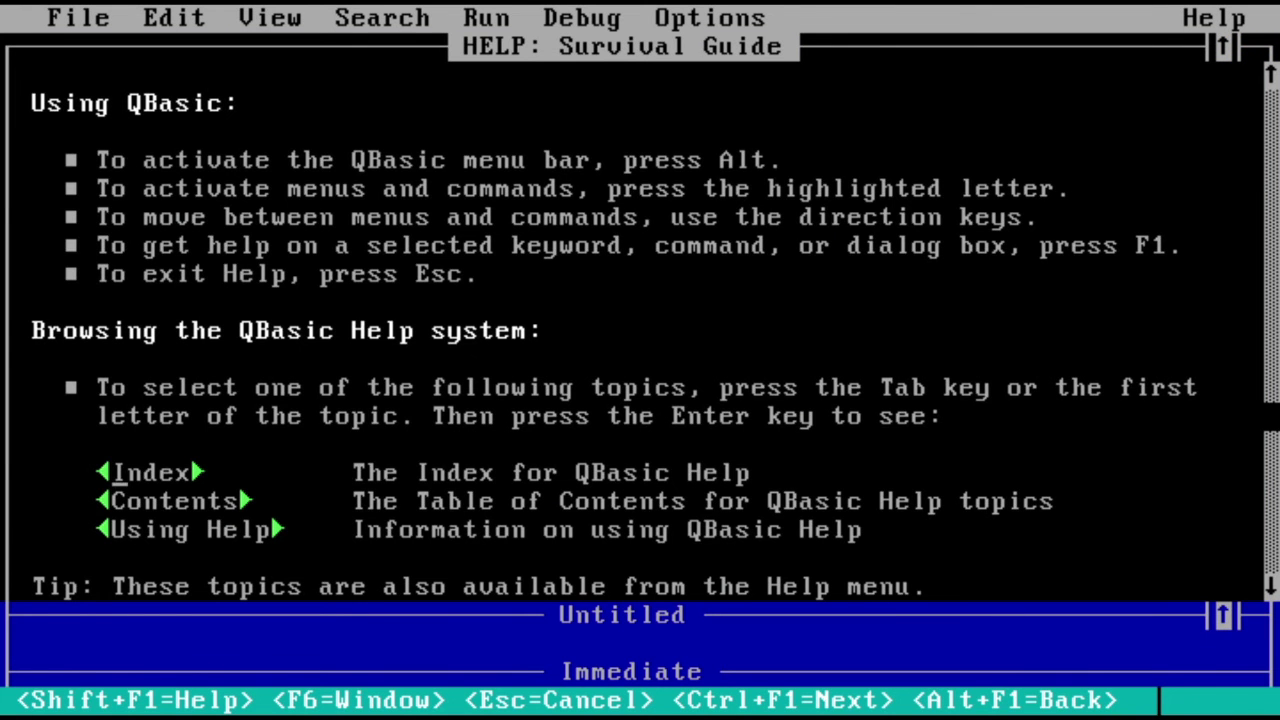
key("Escape")
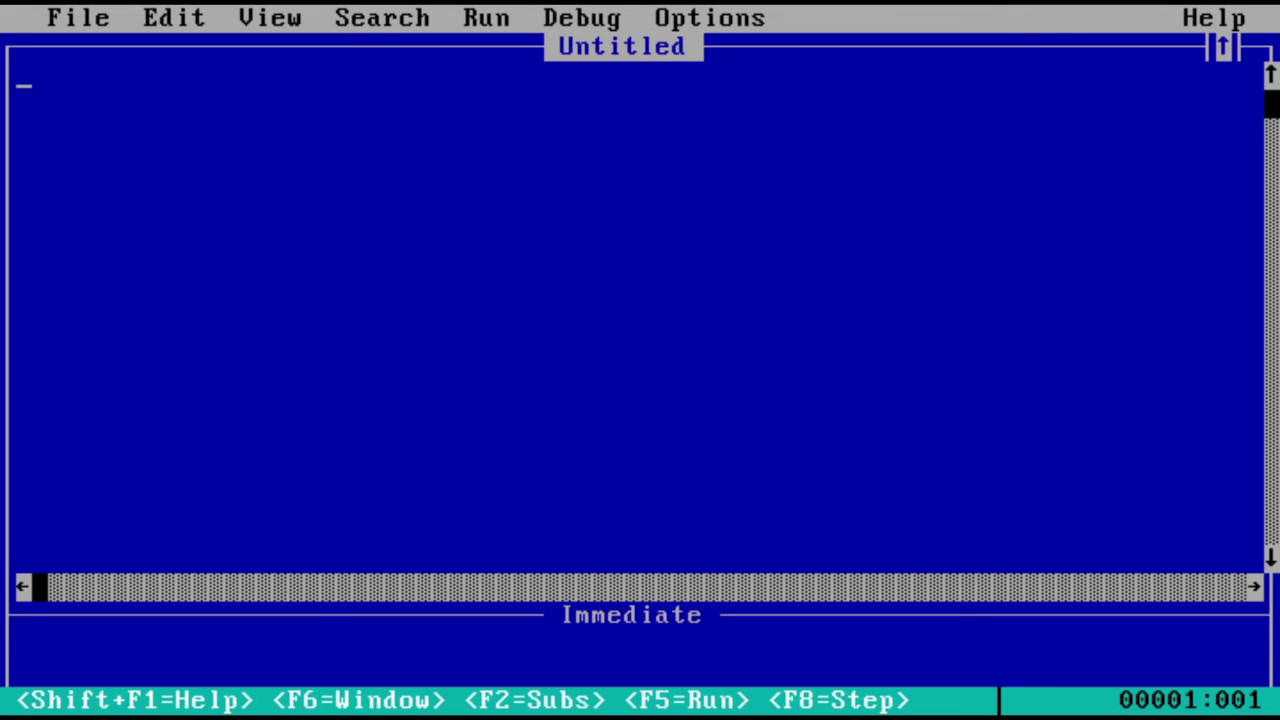
- Exit QBasic and return to the MS-DOS command prompt
key("alt")
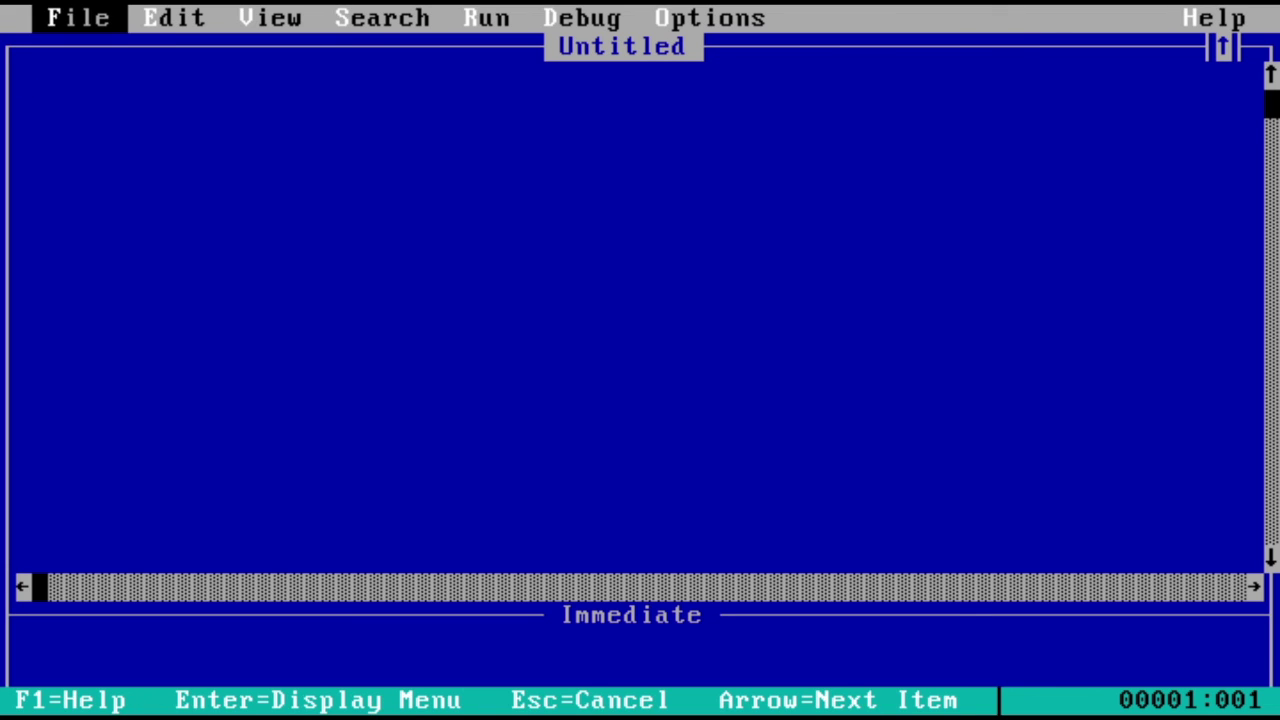
key("Return")
key("Down")
key("Down")
key("Down")
key("Down")
key("Down")
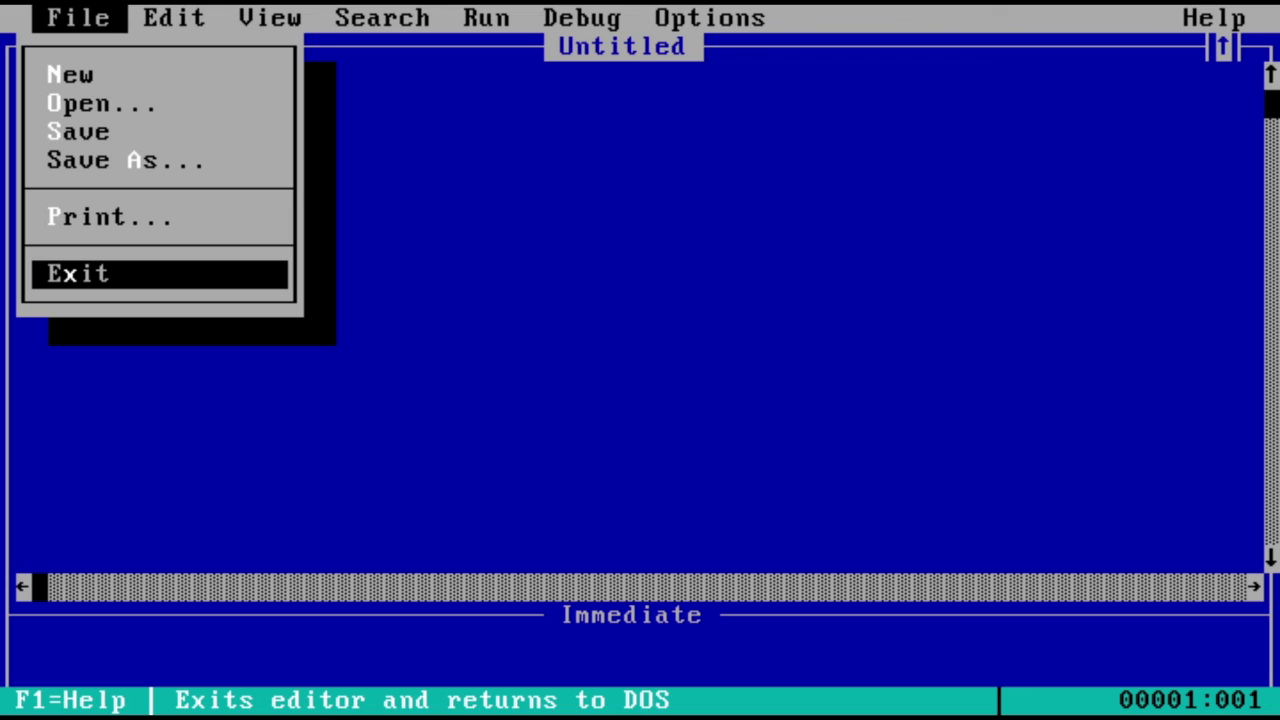
key("Return")
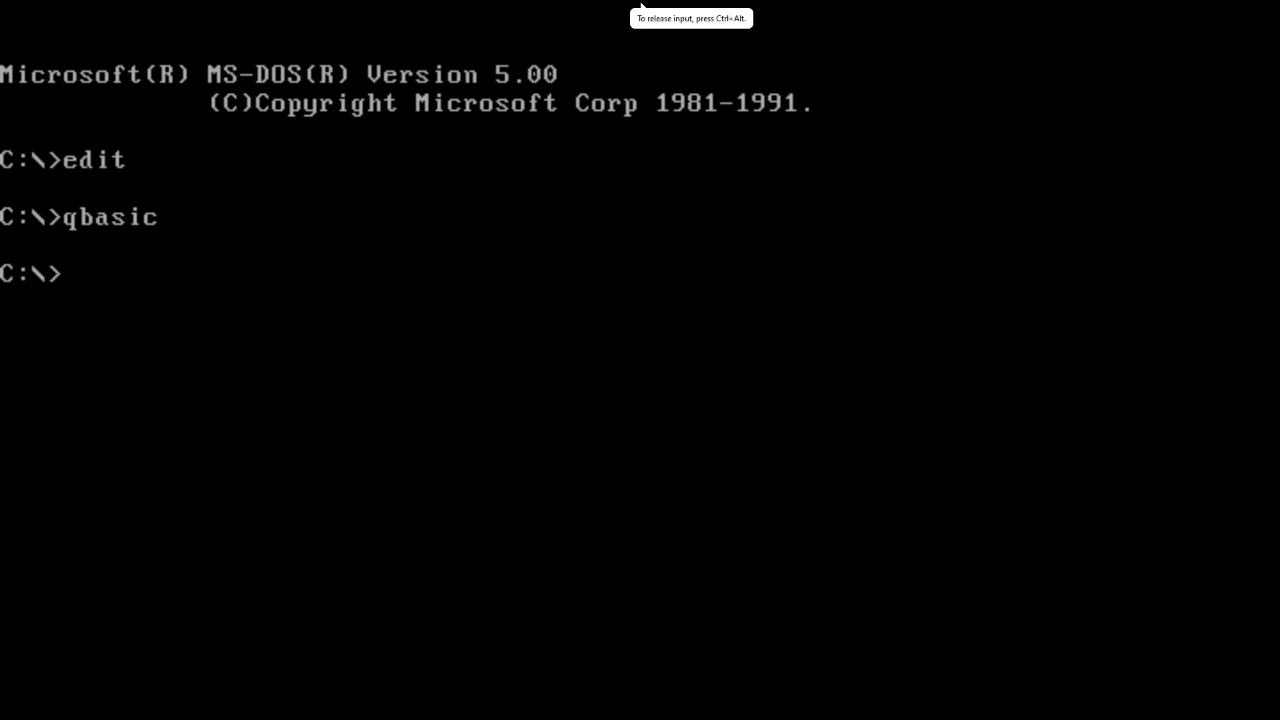
- Release input from the MS-DOS virtual machine and minimise the VMware Workstation window to show the Windows desktop
key("ctrl+alt")
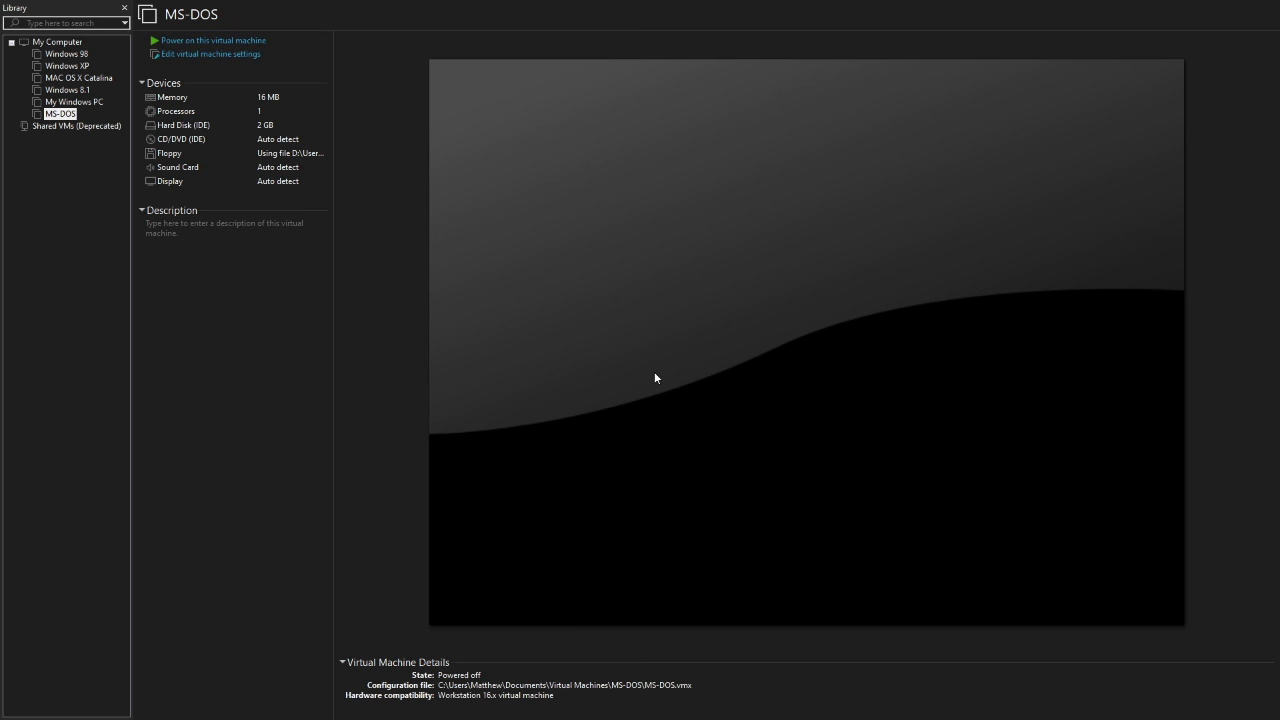
key("super")
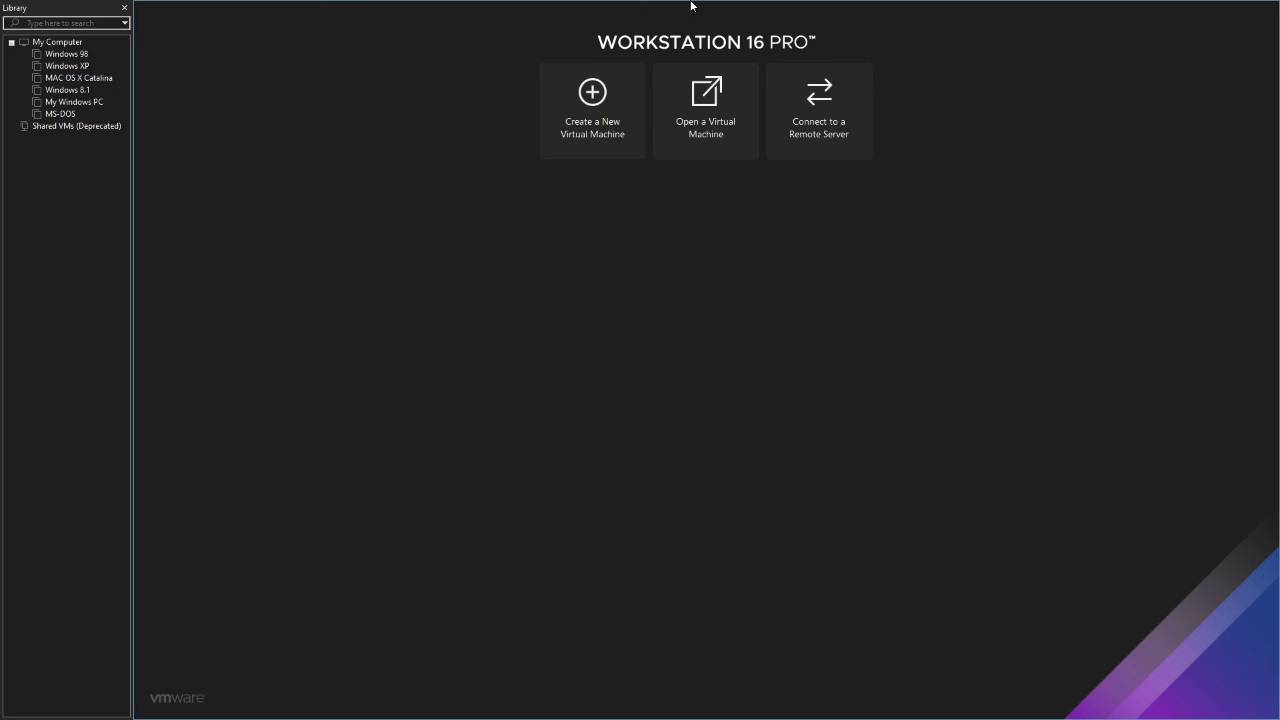
mouse_move(690, 2)
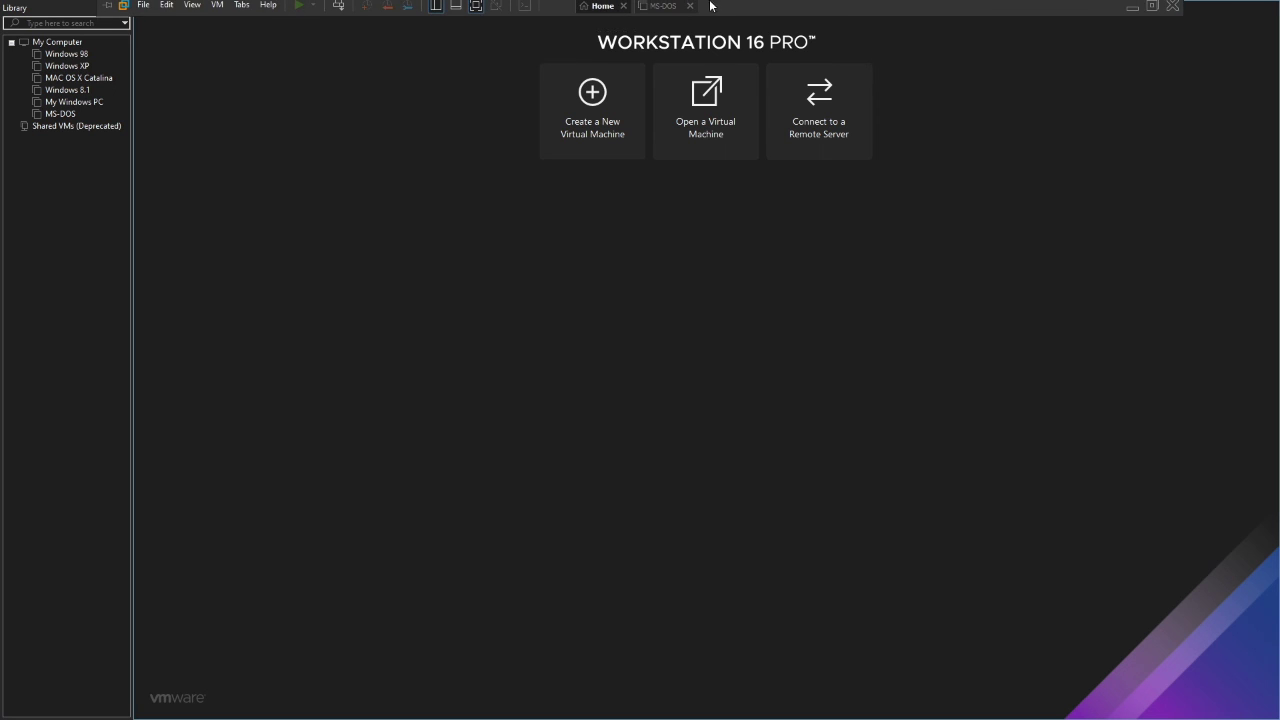
left_click(1133, 12)
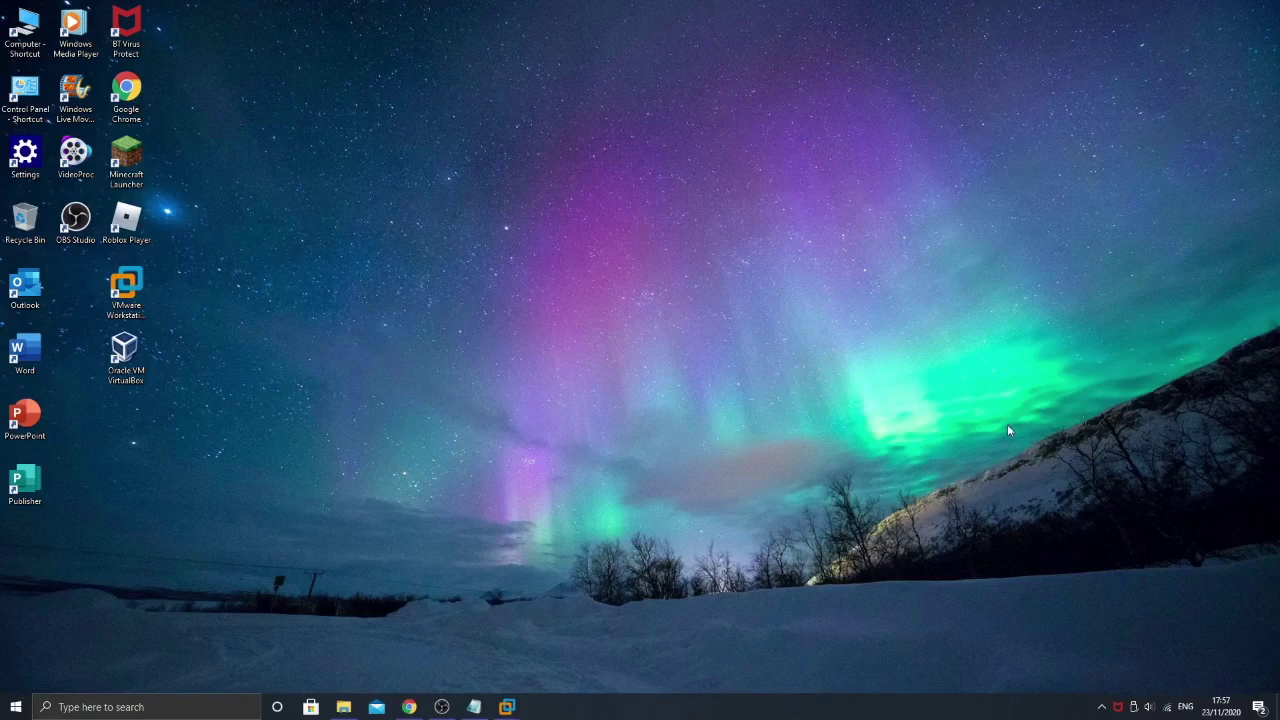